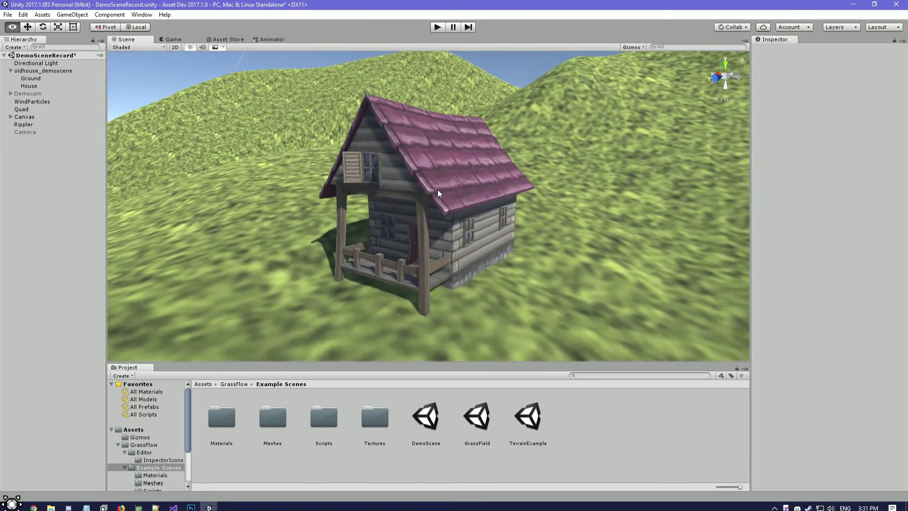
Create an empty game object named GrassFlow in the scene hierarchy.
{"action": "right_click", "coordinate": [52, 182]}
{"action": "left_click", "coordinate": [110, 258]}
{"action": "left_click", "coordinate": [799, 50]}
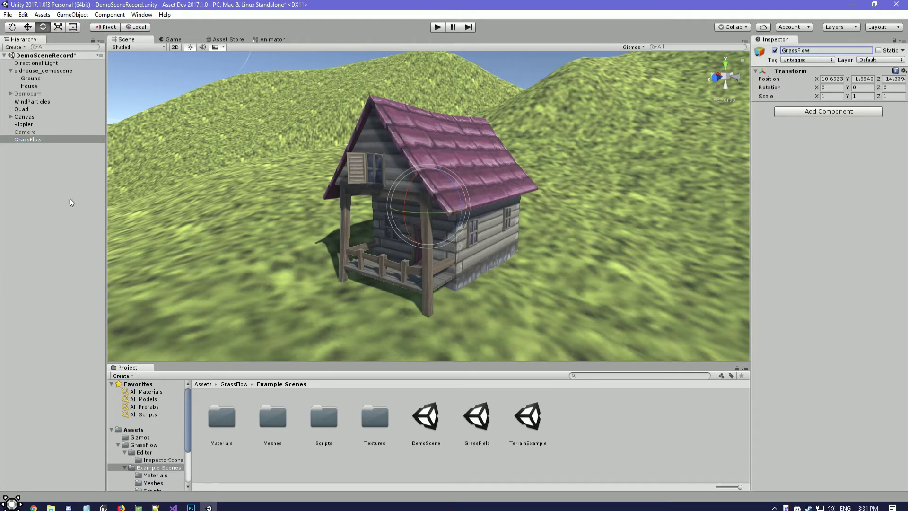
Add the Grass Flow Controller script component to the GrassFlow object.
{"action": "right_click_drag", "start_coordinate": [457, 163], "coordinate": [427, 155]}
{"action": "scroll", "coordinate": [427, 155], "scroll_direction": "down", "scroll_amount": 2}
{"action": "left_click", "coordinate": [816, 216]}
{"action": "left_click", "coordinate": [815, 266]}
{"action": "right_click_drag", "start_coordinate": [700, 200], "coordinate": [149, 134]}
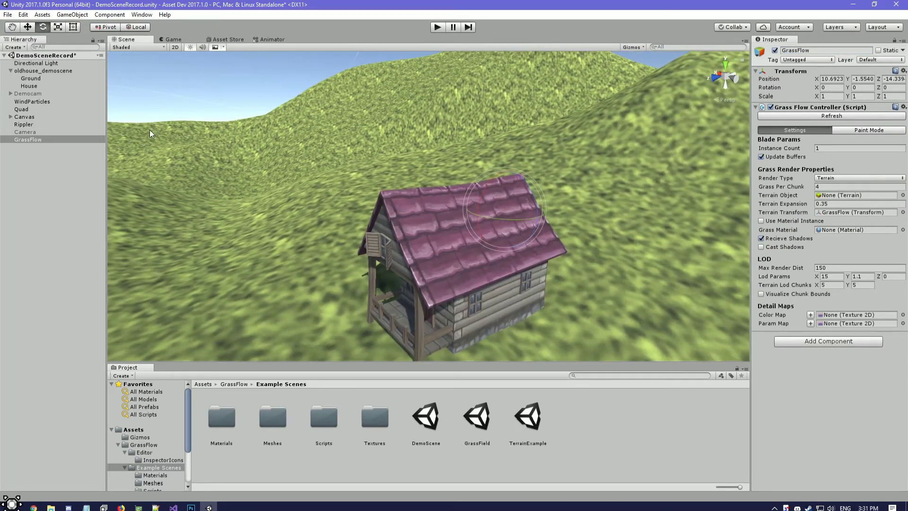
Set GrassFlow's render type to Mesh, with Ground as both its terrain transform and its grass mesh.
{"action": "left_click", "coordinate": [44, 78]}
{"action": "right_click_drag", "start_coordinate": [444, 161], "coordinate": [779, 157]}
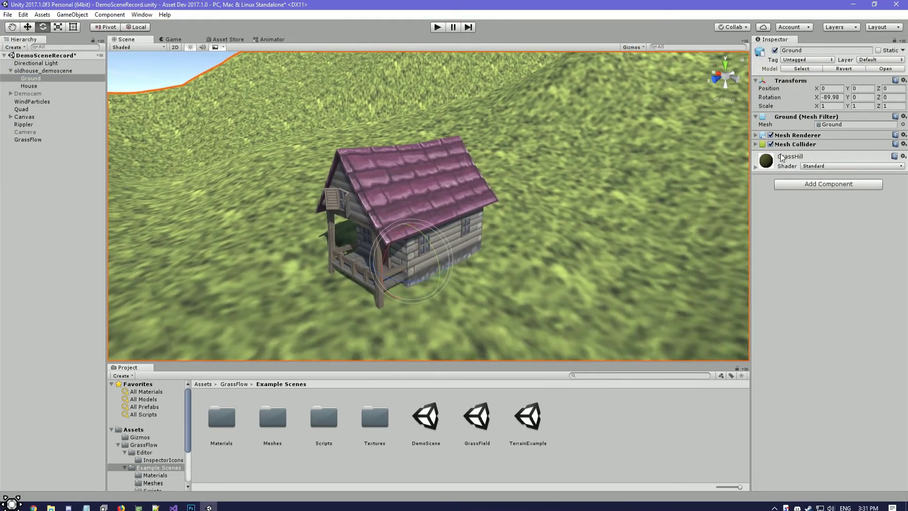
{"action": "left_click", "coordinate": [28, 139]}
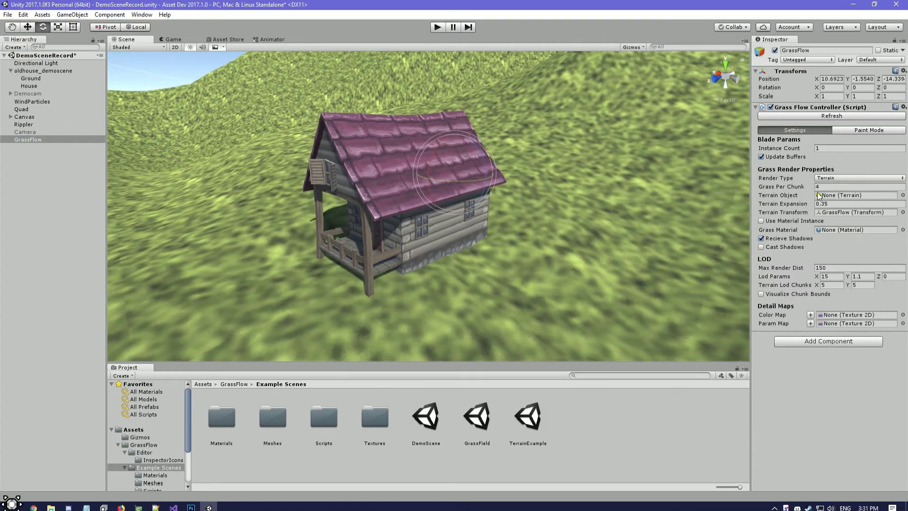
{"action": "left_click", "coordinate": [839, 178]}
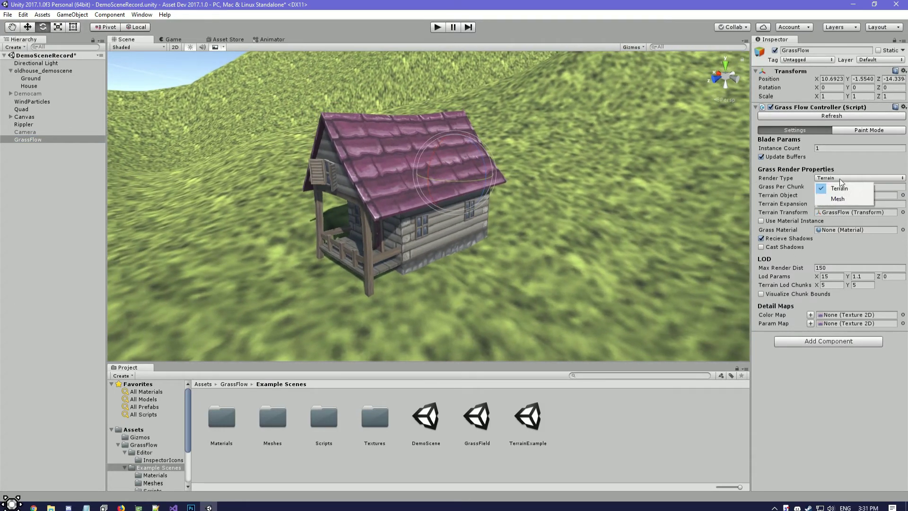
{"action": "left_click", "coordinate": [838, 199]}
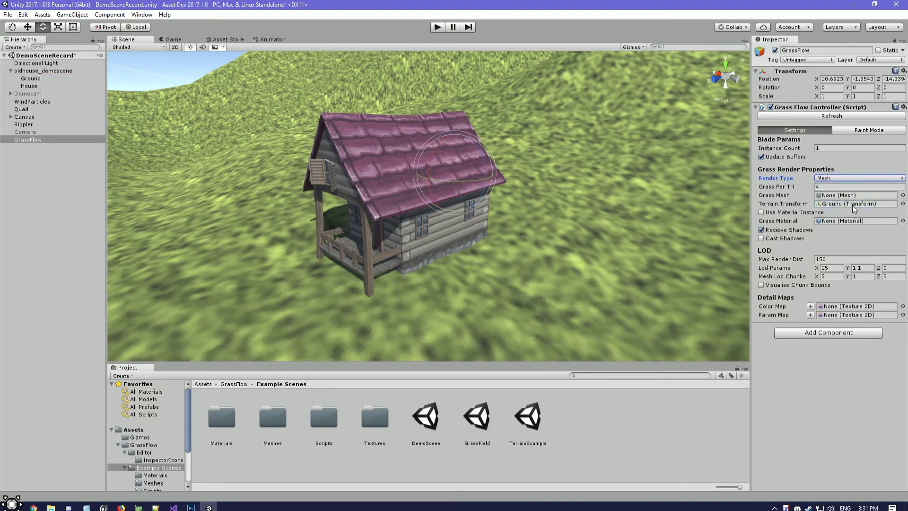
{"action": "left_click", "coordinate": [904, 196]}
{"action": "double_click", "coordinate": [525, 212]}
{"action": "right_click_drag", "start_coordinate": [526, 211], "coordinate": [553, 198]}
{"action": "left_click_drag", "start_coordinate": [553, 199], "coordinate": [532, 182], "text": "alt"}
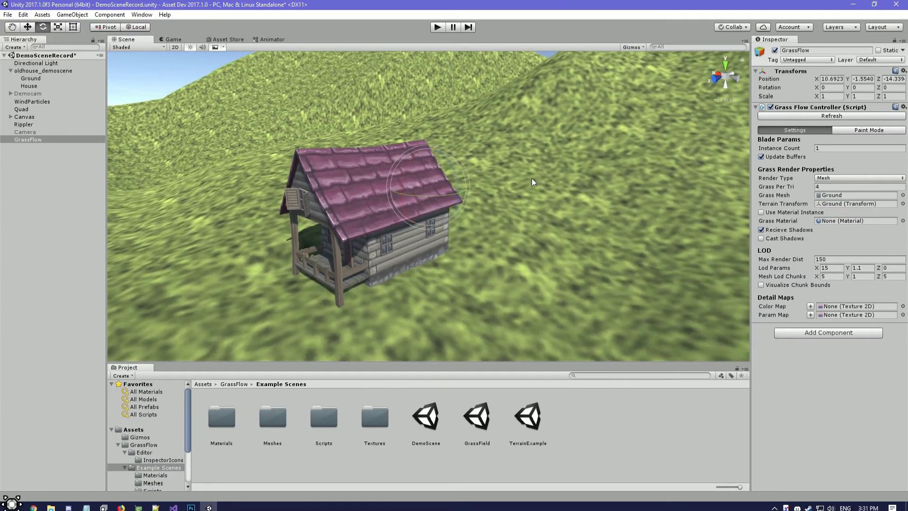
{"action": "left_click_drag", "start_coordinate": [483, 234], "coordinate": [477, 196], "text": "alt"}
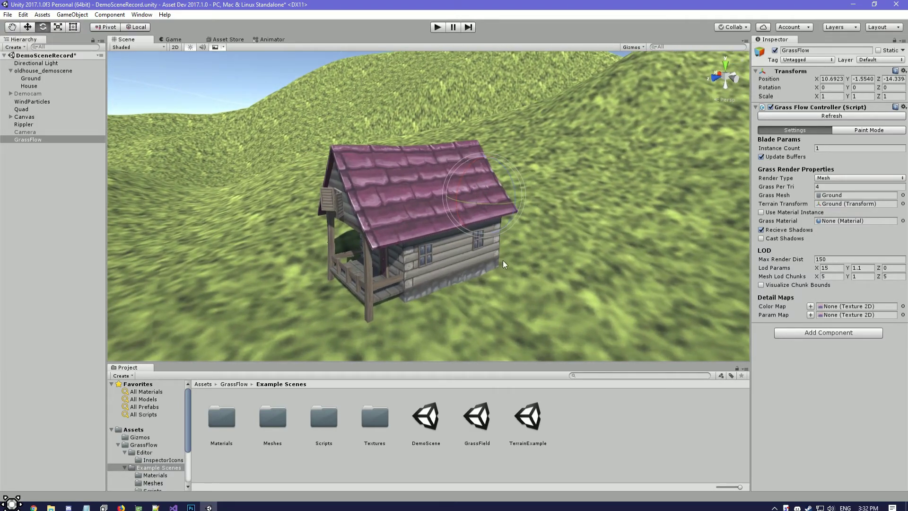
{"action": "right_click_drag", "start_coordinate": [615, 194], "coordinate": [595, 184]}
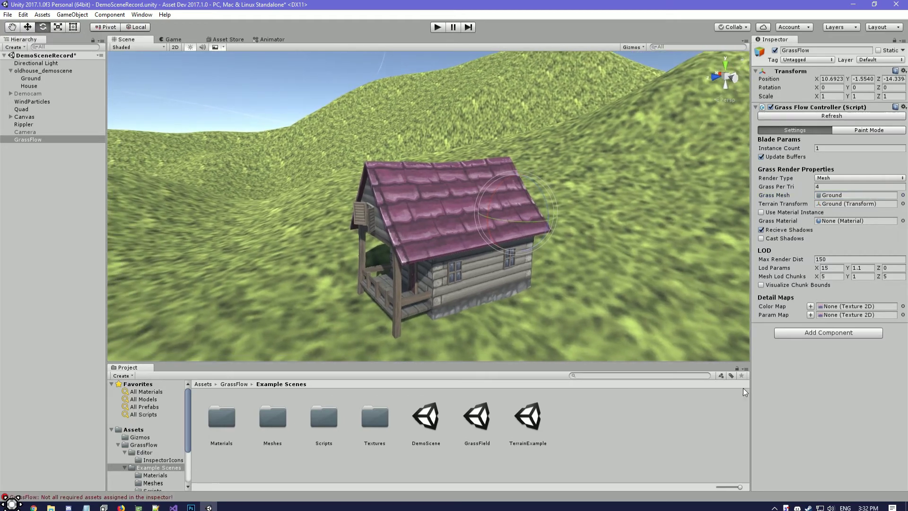
{"action": "right_click_drag", "start_coordinate": [387, 219], "coordinate": [388, 220]}
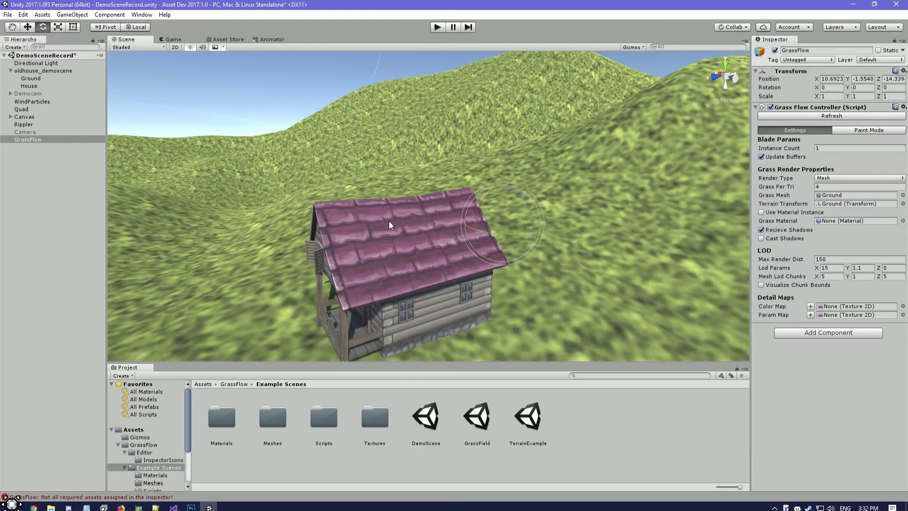
{"action": "middle_click_drag", "start_coordinate": [388, 220], "coordinate": [439, 212]}
{"action": "left_click_drag", "start_coordinate": [620, 188], "coordinate": [399, 251], "text": "alt"}
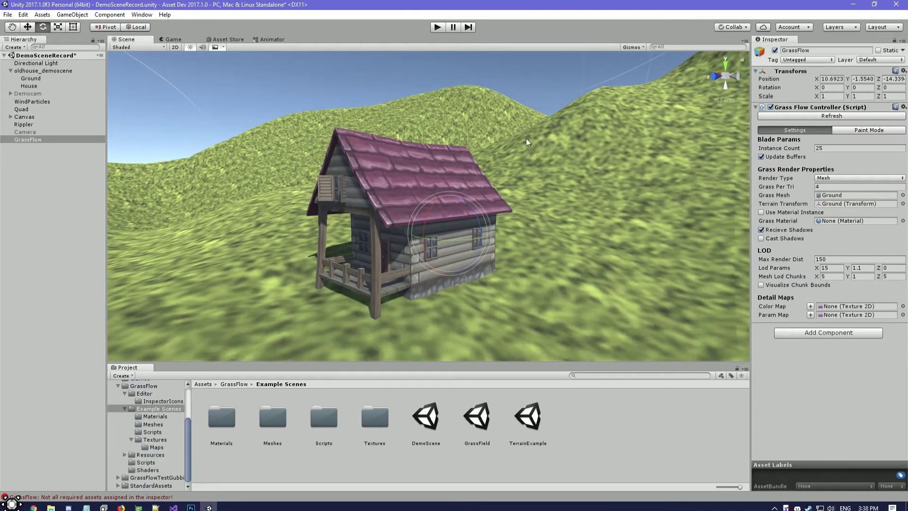
{"action": "mouse_move", "coordinate": [526, 138]}
{"action": "middle_mouse_down"}
{"action": "mouse_move", "coordinate": [526, 161]}
{"action": "mouse_move", "coordinate": [524, 136]}
{"action": "middle_mouse_up"}
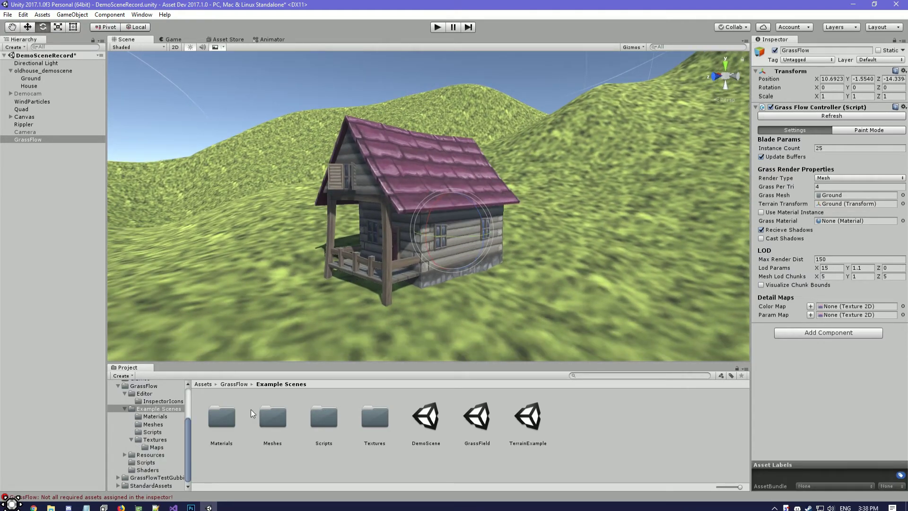
Create a material named DemoGrass in the Example Scenes Materials folder.
{"action": "double_click", "coordinate": [229, 423]}
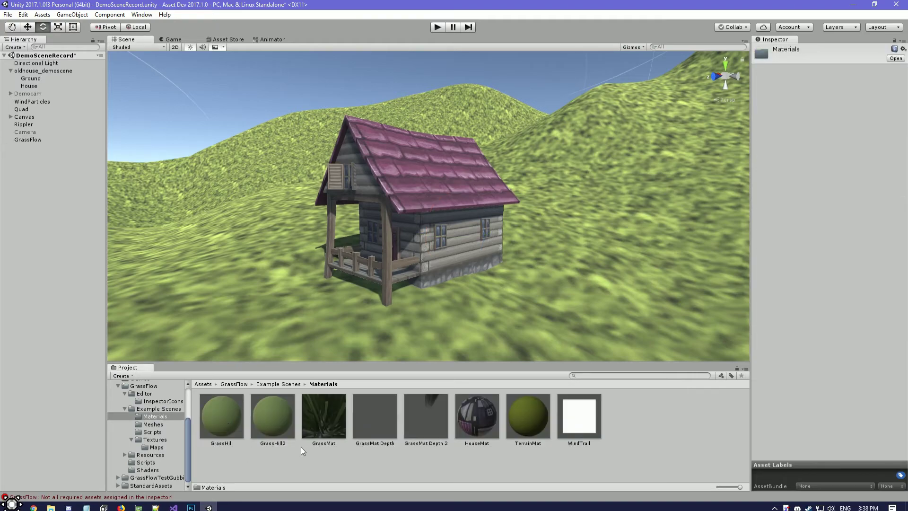
{"action": "right_click", "coordinate": [340, 453]}
{"action": "mouse_move", "coordinate": [410, 279]}
{"action": "left_click", "coordinate": [498, 321]}
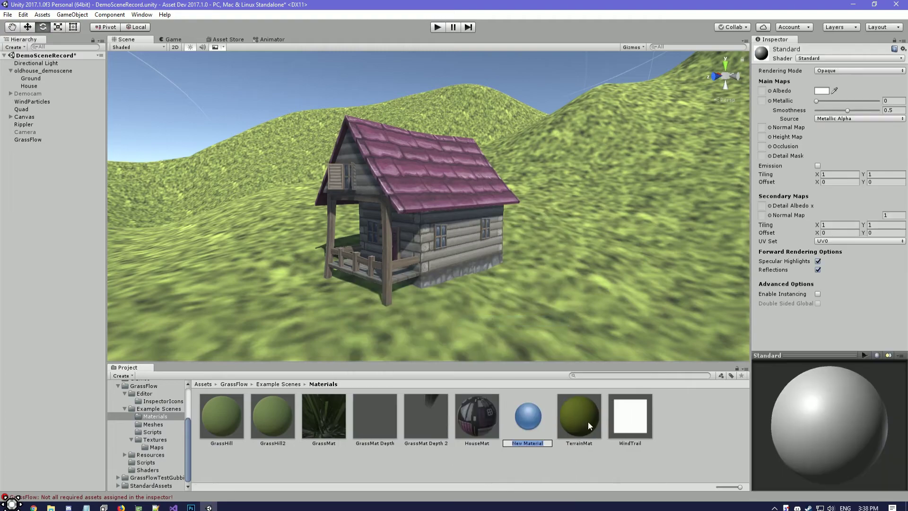
{"action": "type", "text": "DemoGrass"}
{"action": "key", "text": "Return"}
Assign the GrassFlow shader Grass Material Shader With Depth Pass to the DemoGrass material.
{"action": "left_click", "coordinate": [835, 57]}
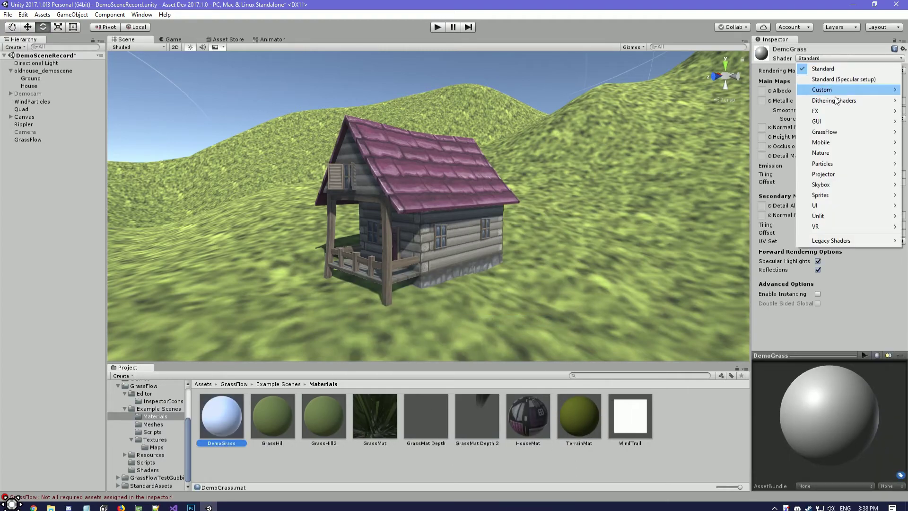
{"action": "mouse_move", "coordinate": [841, 130]}
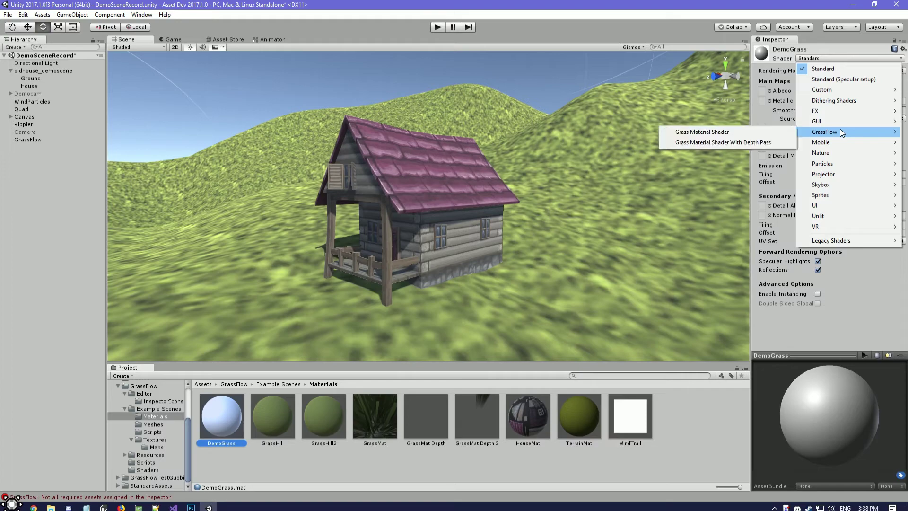
{"action": "left_click", "coordinate": [724, 143]}
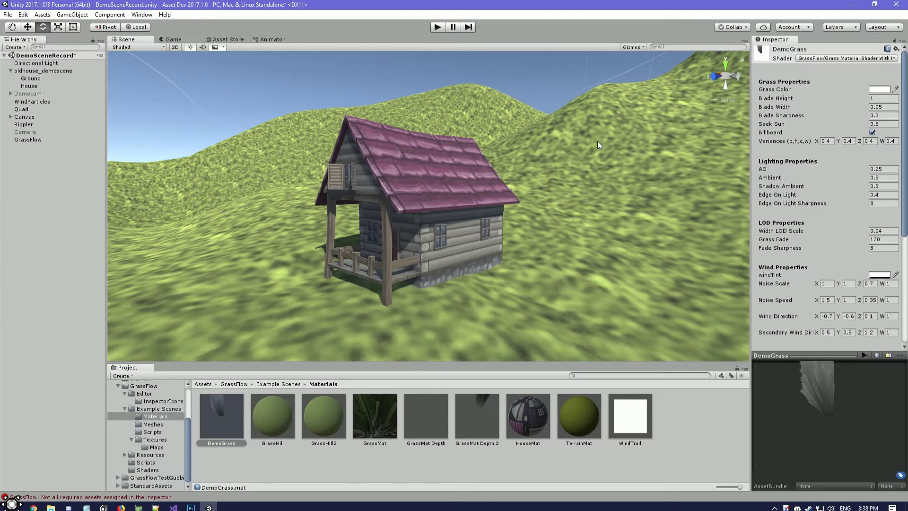
Examine the DemoGrass material's grass, lighting, LOD, wind and texture properties alongside the house scene.
{"action": "middle_click_drag", "start_coordinate": [534, 158], "coordinate": [538, 199]}
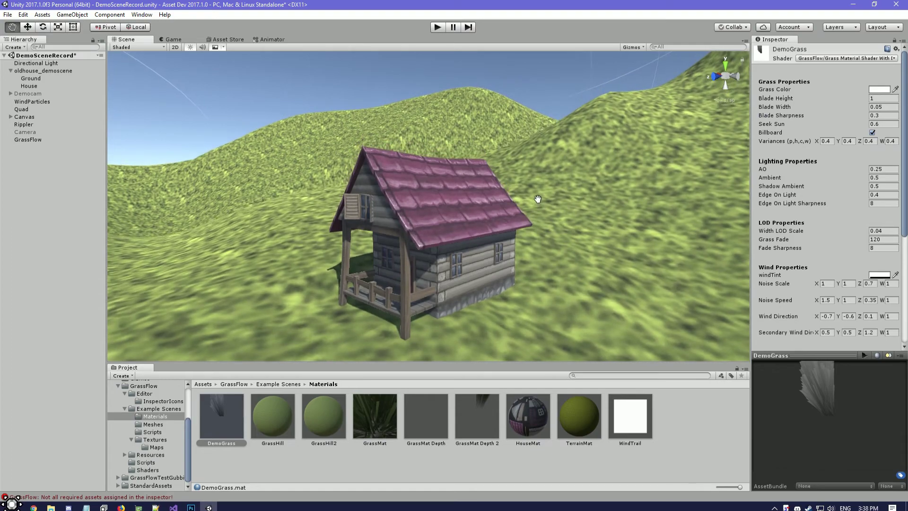
{"action": "scroll", "coordinate": [804, 164], "scroll_direction": "down", "scroll_amount": 3}
{"action": "middle_click_drag", "start_coordinate": [463, 126], "coordinate": [459, 145]}
{"action": "scroll", "coordinate": [459, 145], "scroll_direction": "up", "scroll_amount": 5}
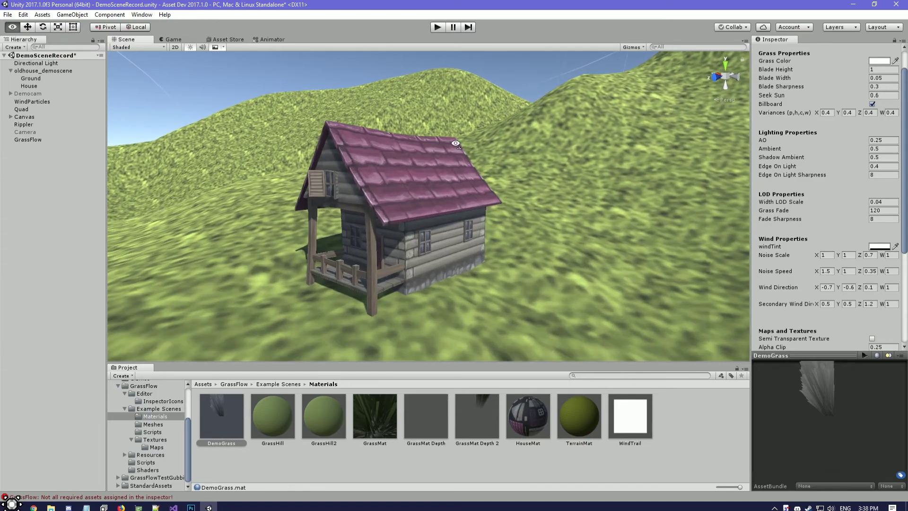
{"action": "left_click_drag", "start_coordinate": [448, 145], "coordinate": [442, 154], "text": "alt"}
{"action": "scroll", "coordinate": [846, 144], "scroll_direction": "up", "scroll_amount": 2}
{"action": "scroll", "coordinate": [801, 180], "scroll_direction": "down", "scroll_amount": 4}
{"action": "scroll", "coordinate": [827, 186], "scroll_direction": "up", "scroll_amount": 4}
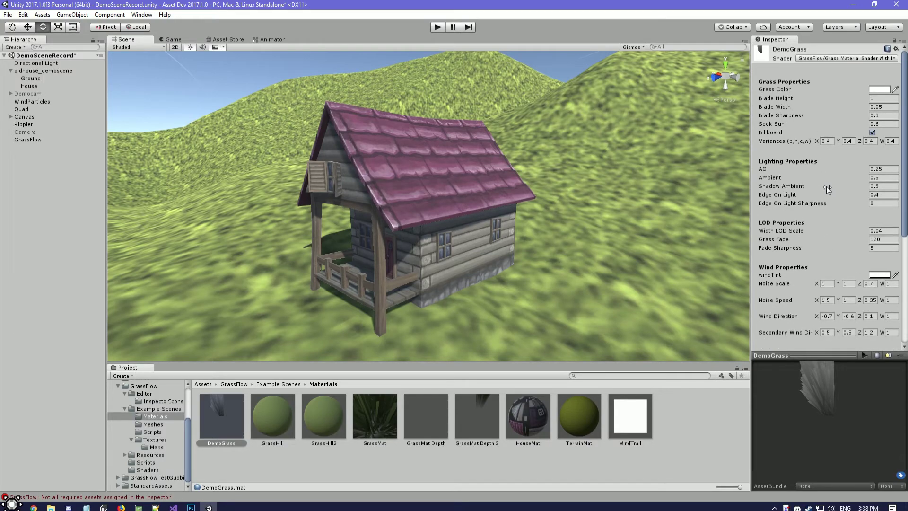
Change the DemoGrass material's grass color to a medium green.
{"action": "left_click", "coordinate": [879, 89]}
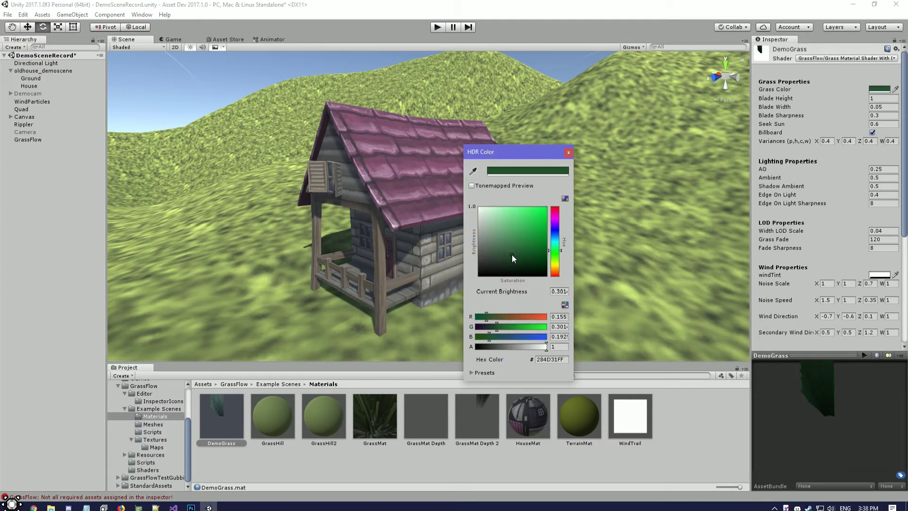
{"action": "left_click", "coordinate": [557, 256]}
{"action": "left_click_drag", "start_coordinate": [536, 243], "coordinate": [518, 223]}
{"action": "left_click", "coordinate": [834, 416]}
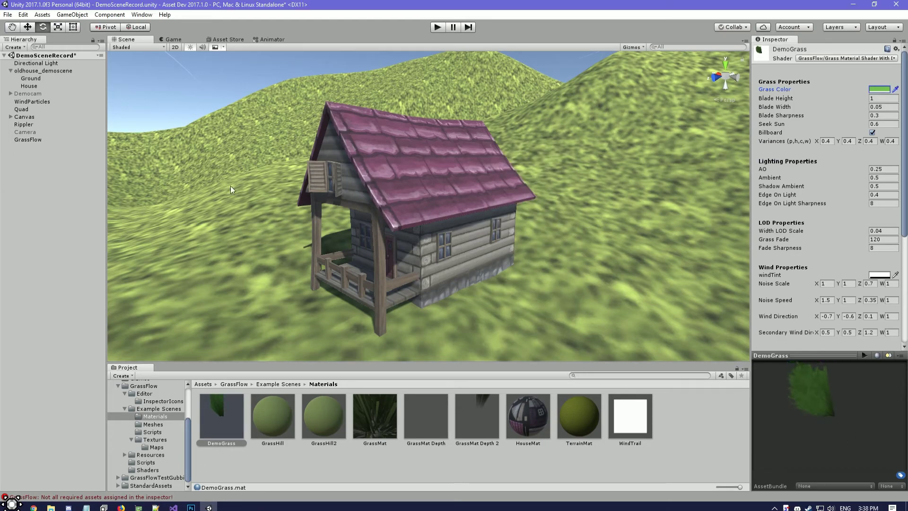
Assign DemoGrass as the grass material of the GrassFlow object's controller.
{"action": "left_click", "coordinate": [30, 86]}
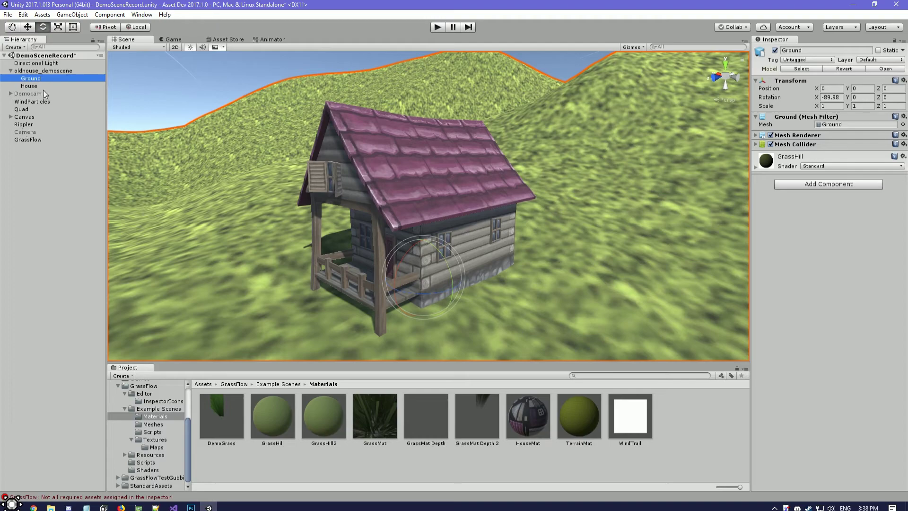
{"action": "left_click", "coordinate": [41, 85]}
{"action": "left_click", "coordinate": [48, 140]}
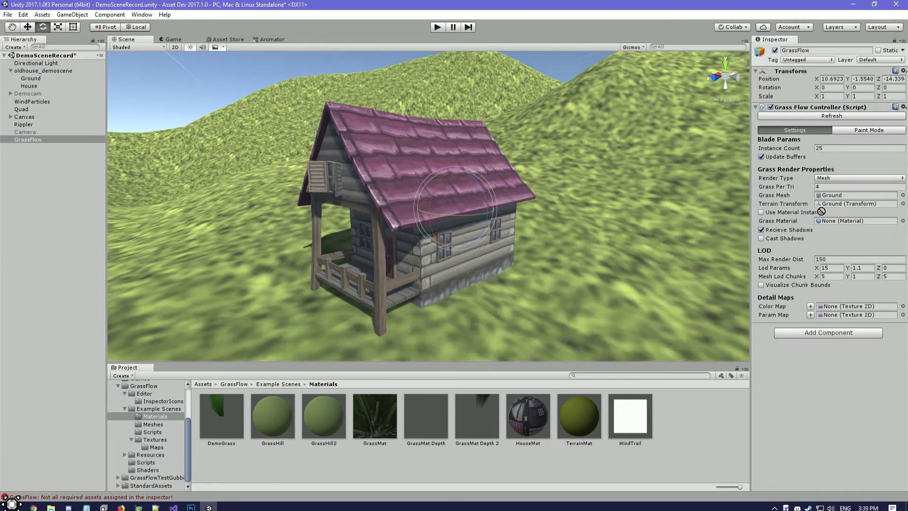
{"action": "left_click_drag", "start_coordinate": [839, 221], "coordinate": [839, 221]}
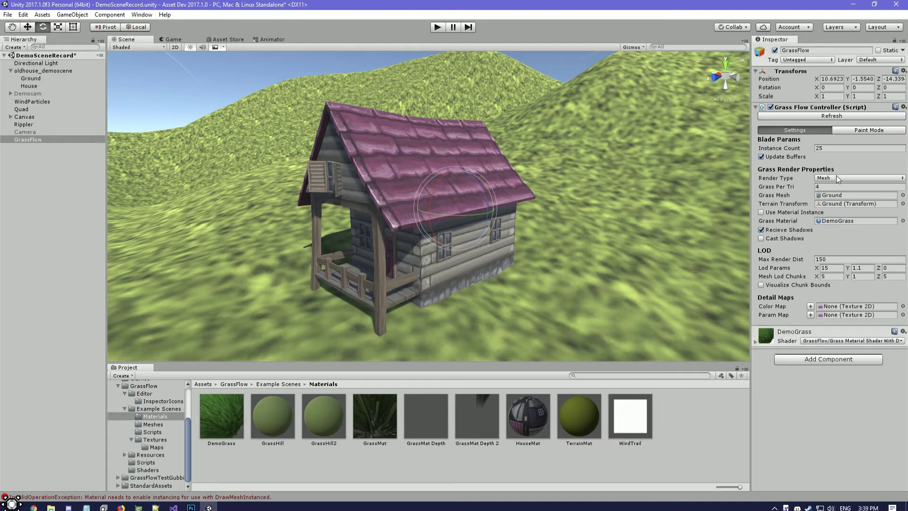
Enable instancing on the DemoGrass material.
{"action": "left_click", "coordinate": [234, 425]}
{"action": "scroll", "coordinate": [842, 238], "scroll_direction": "down", "scroll_amount": 5}
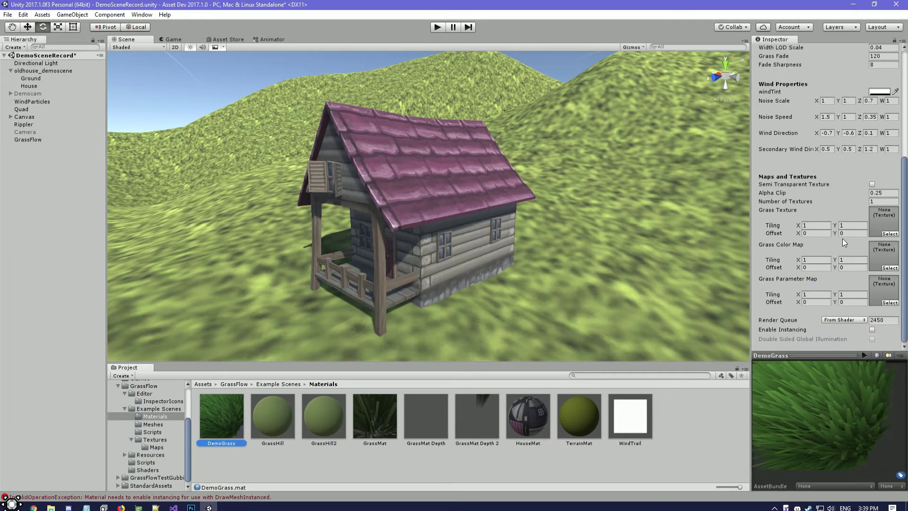
{"action": "left_click", "coordinate": [872, 330]}
Examine the rendered grass around the house and review the DemoGrass material's properties.
{"action": "scroll", "coordinate": [456, 176], "scroll_direction": "down", "scroll_amount": 2}
{"action": "right_click_drag", "start_coordinate": [456, 176], "coordinate": [447, 104]}
{"action": "scroll", "coordinate": [436, 151], "scroll_direction": "down", "scroll_amount": 4}
{"action": "right_click_drag", "start_coordinate": [472, 141], "coordinate": [472, 147]}
{"action": "left_click", "coordinate": [278, 416]}
{"action": "left_click", "coordinate": [230, 416]}
{"action": "scroll", "coordinate": [808, 170], "scroll_direction": "down", "scroll_amount": 3}
{"action": "scroll", "coordinate": [808, 170], "scroll_direction": "up", "scroll_amount": 3}
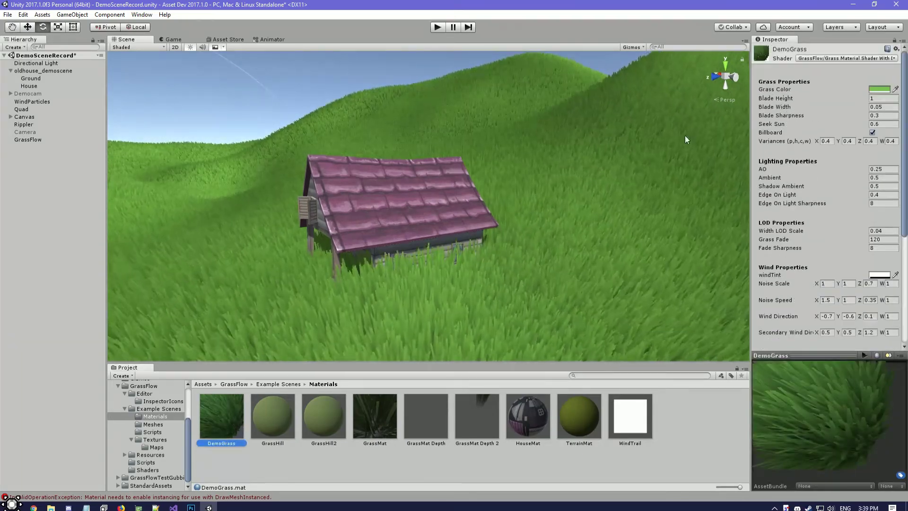
{"action": "right_click_drag", "start_coordinate": [485, 127], "coordinate": [499, 143]}
{"action": "scroll", "coordinate": [819, 146], "scroll_direction": "down", "scroll_amount": 4}
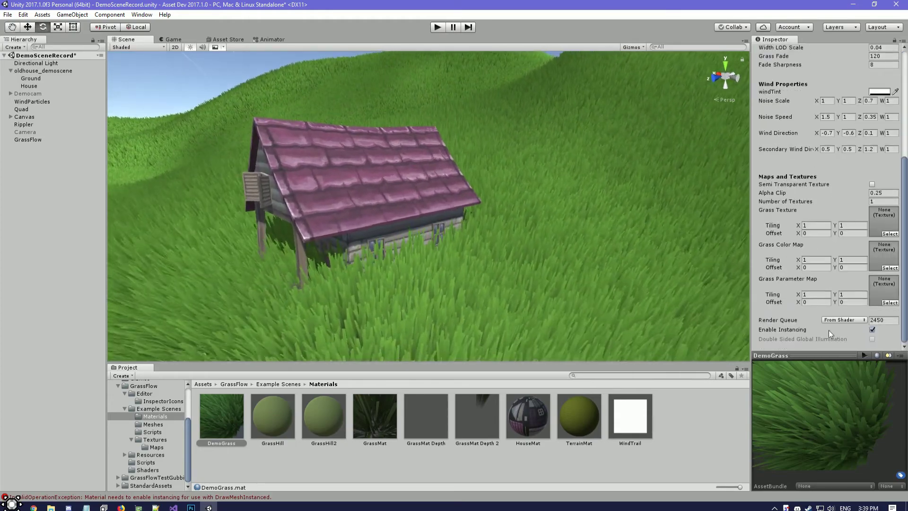
{"action": "right_click_drag", "start_coordinate": [508, 210], "coordinate": [482, 201]}
Inspect the DemoGrass material preview from another angle and on different preview shapes.
{"action": "left_click", "coordinate": [27, 140]}
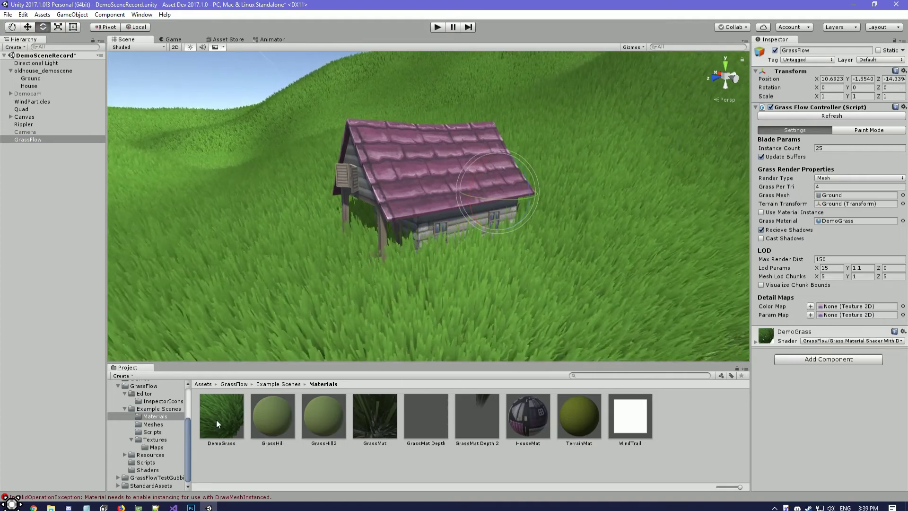
{"action": "left_click", "coordinate": [217, 419]}
{"action": "left_click_drag", "start_coordinate": [848, 370], "coordinate": [831, 408]}
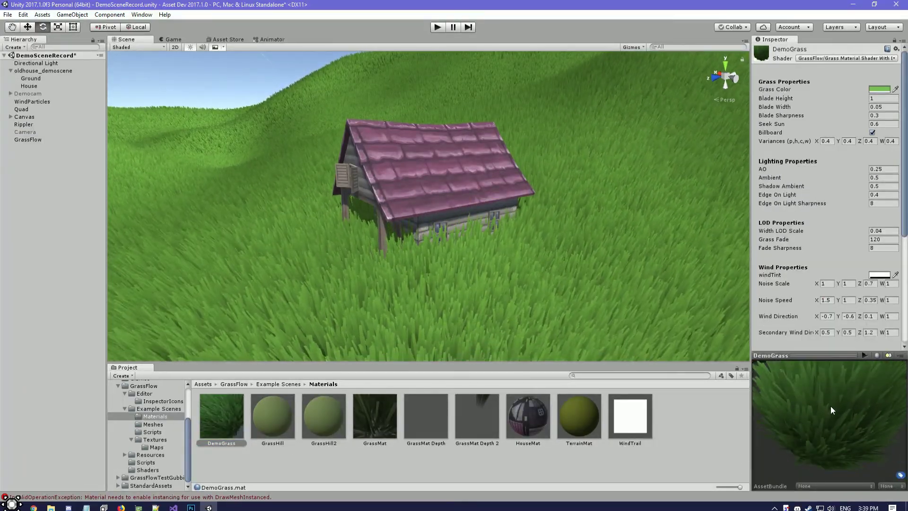
{"action": "left_click", "coordinate": [877, 355]}
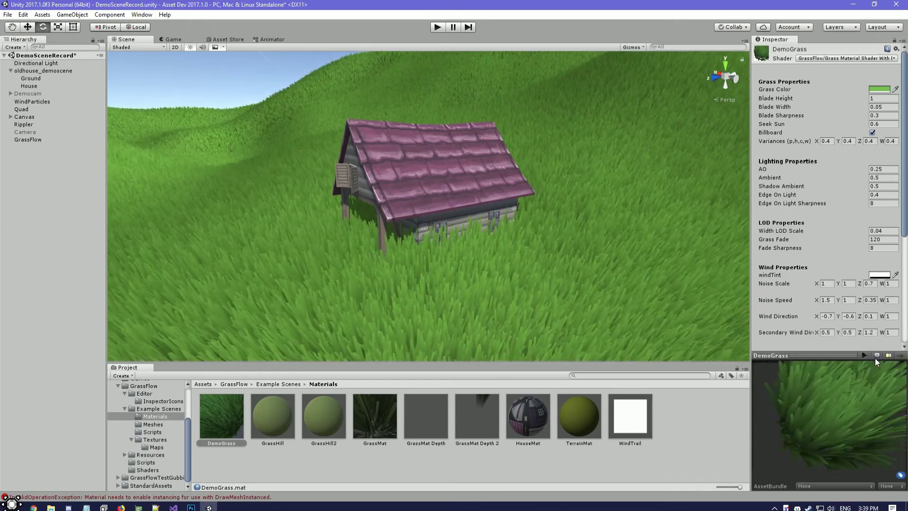
{"action": "left_click", "coordinate": [878, 356]}
{"action": "left_click", "coordinate": [877, 355]}
Make the DemoGrass blades thinner, trying a blade width of 0.03 and settling on 0.025.
{"action": "middle_click_drag", "start_coordinate": [491, 208], "coordinate": [495, 227]}
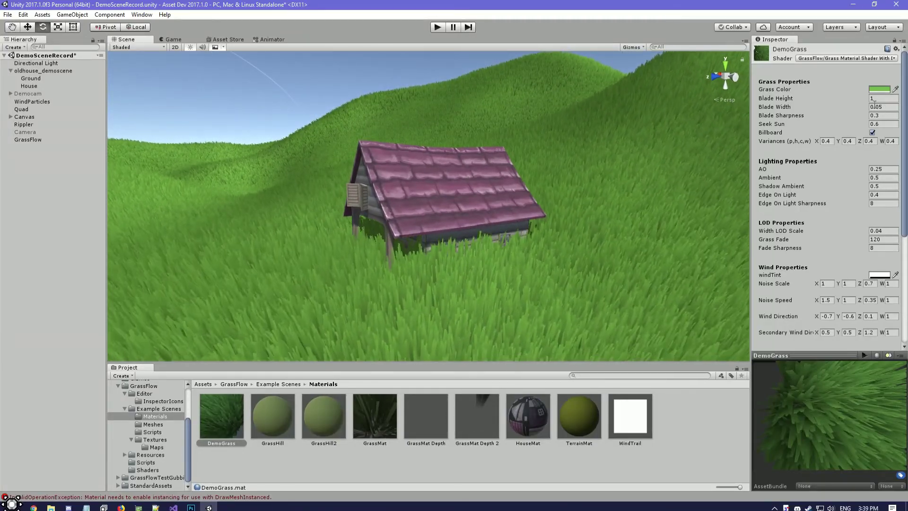
{"action": "right_click_drag", "start_coordinate": [478, 197], "coordinate": [520, 190]}
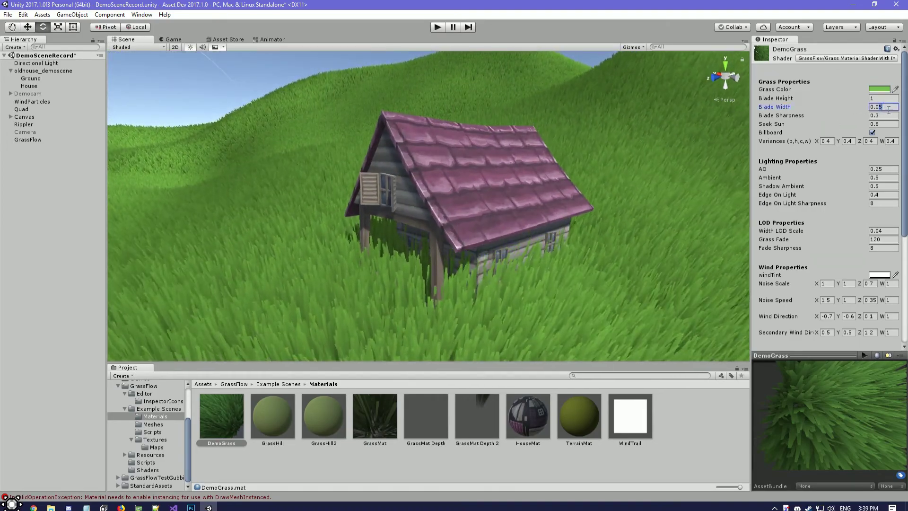
{"action": "type", "text": "3"}
{"action": "right_click_drag", "start_coordinate": [578, 132], "coordinate": [597, 172]}
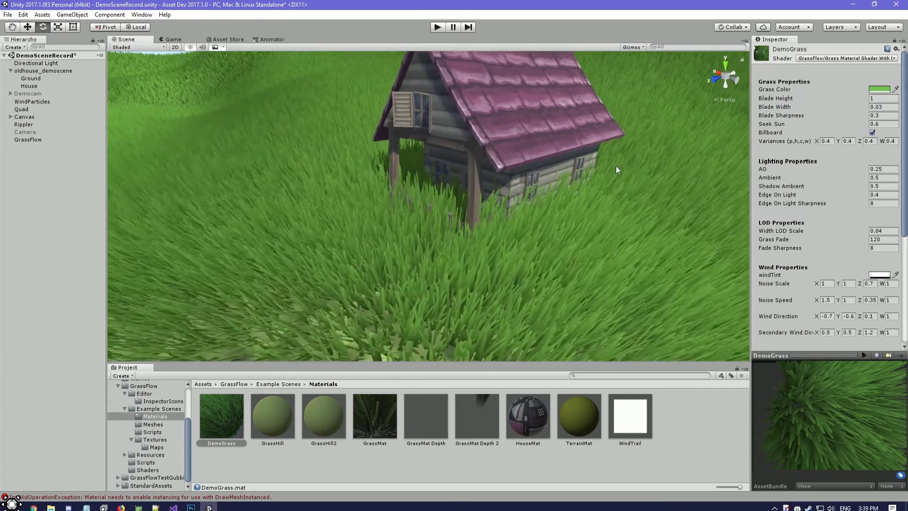
{"action": "left_click_drag", "start_coordinate": [879, 108], "coordinate": [889, 108]}
{"action": "type", "text": "25"}
{"action": "right_click_drag", "start_coordinate": [497, 153], "coordinate": [547, 139]}
Change the DemoGrass grass color to a light yellowish green, hex B0E871FF.
{"action": "left_click", "coordinate": [880, 89]}
{"action": "left_click_drag", "start_coordinate": [519, 217], "coordinate": [514, 214]}
{"action": "left_click_drag", "start_coordinate": [555, 257], "coordinate": [557, 260]}
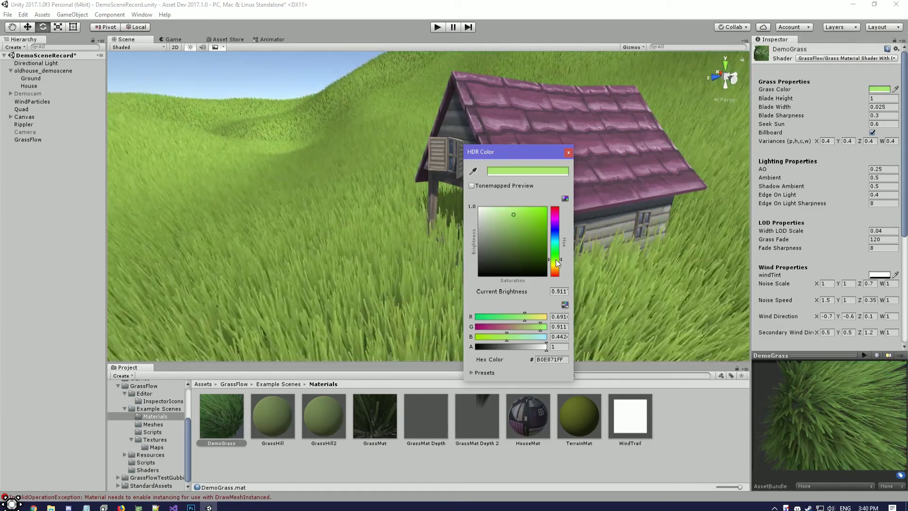
Try an AO value of 1 in the DemoGrass lighting properties.
{"action": "right_click_drag", "start_coordinate": [437, 203], "coordinate": [430, 168]}
{"action": "middle_click_drag", "start_coordinate": [430, 169], "coordinate": [431, 164]}
{"action": "left_click_drag", "start_coordinate": [804, 169], "coordinate": [663, 183]}
{"action": "right_click_drag", "start_coordinate": [530, 182], "coordinate": [406, 167]}
{"action": "middle_click_drag", "start_coordinate": [405, 167], "coordinate": [388, 165]}
{"action": "left_click_drag", "start_coordinate": [855, 167], "coordinate": [895, 169]}
{"action": "left_click", "coordinate": [883, 169]}
{"action": "type", "text": "1"}
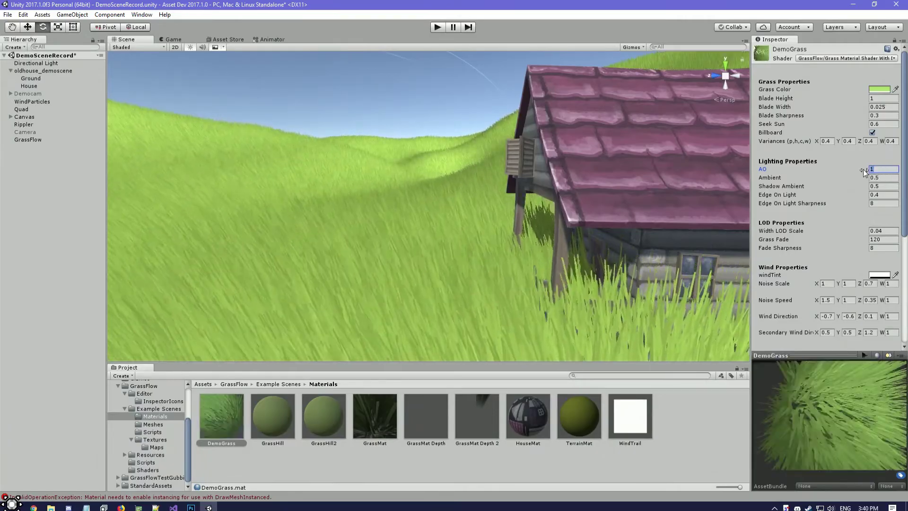
Try the DemoGrass AO at 0 while viewing the grass around the house, and settle on 0.5.
{"action": "left_click_drag", "start_coordinate": [864, 169], "coordinate": [695, 189]}
{"action": "left_click", "coordinate": [883, 170]}
{"action": "type", "text": "0"}
{"action": "right_click_drag", "start_coordinate": [563, 154], "coordinate": [587, 152]}
{"action": "middle_click_drag", "start_coordinate": [586, 152], "coordinate": [577, 192]}
{"action": "right_click_drag", "start_coordinate": [576, 191], "coordinate": [538, 191]}
{"action": "middle_click_drag", "start_coordinate": [538, 191], "coordinate": [535, 178]}
{"action": "type", "text": ".5"}
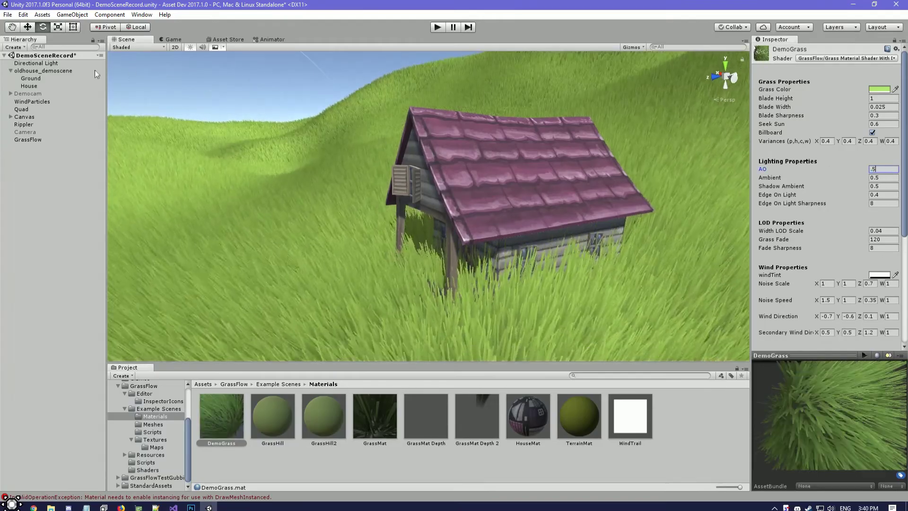
Enable shadow casting on the GrassFlow object and view the grass around the house.
{"action": "left_click", "coordinate": [46, 140]}
{"action": "left_click", "coordinate": [778, 241]}
{"action": "left_click_drag", "start_coordinate": [529, 137], "coordinate": [486, 160], "text": "alt"}
{"action": "right_click_drag", "start_coordinate": [485, 158], "coordinate": [418, 211]}
{"action": "right_click_drag", "start_coordinate": [496, 194], "coordinate": [458, 184]}
{"action": "right_click_drag", "start_coordinate": [513, 169], "coordinate": [540, 172]}
{"action": "middle_click_drag", "start_coordinate": [624, 189], "coordinate": [609, 163]}
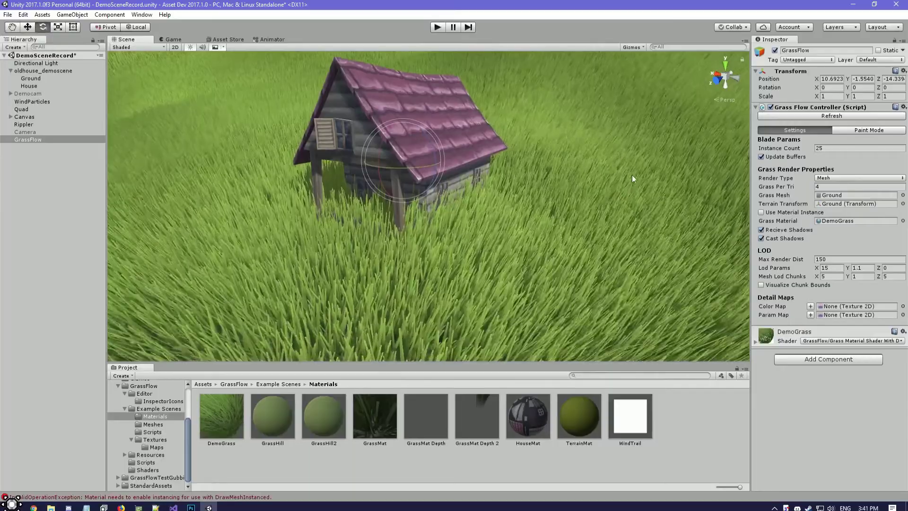
Show the DemoGrass material's properties within the GrassFlow object's settings.
{"action": "left_click", "coordinate": [782, 338]}
{"action": "scroll", "coordinate": [808, 284], "scroll_direction": "down", "scroll_amount": 4}
{"action": "scroll", "coordinate": [807, 288], "scroll_direction": "down", "scroll_amount": 2}
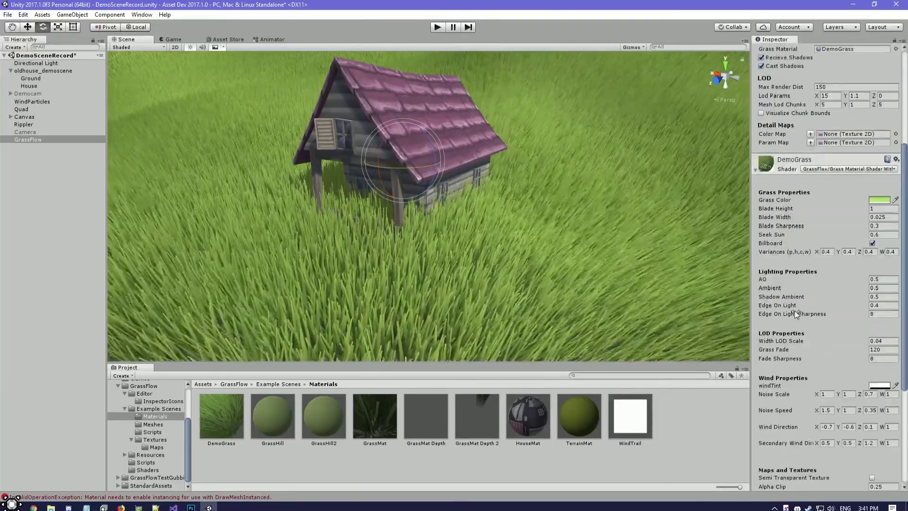
Try a DemoGrass width variance of 0.8 and return it to 0.4.
{"action": "right_click_drag", "start_coordinate": [570, 229], "coordinate": [480, 190]}
{"action": "middle_click_drag", "start_coordinate": [480, 189], "coordinate": [492, 196]}
{"action": "right_click_drag", "start_coordinate": [492, 195], "coordinate": [502, 222]}
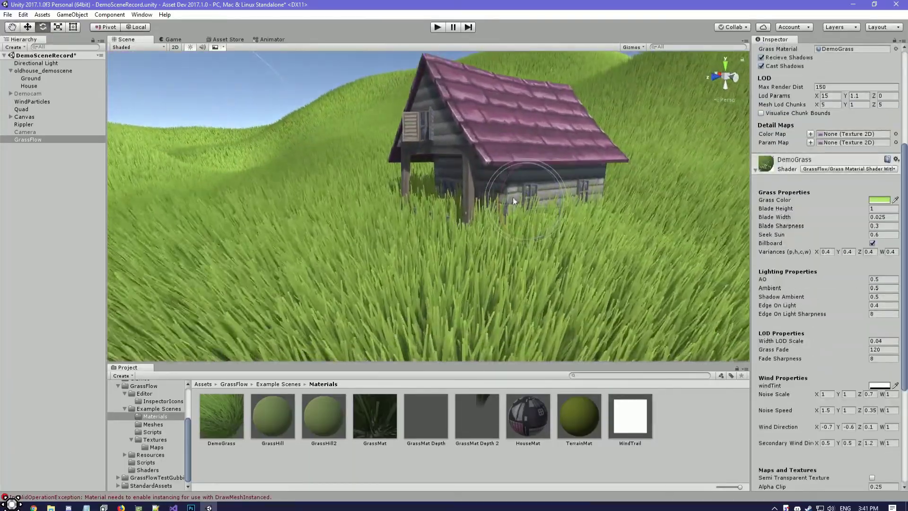
{"action": "left_click", "coordinate": [891, 252]}
{"action": "type", "text": "0.8"}
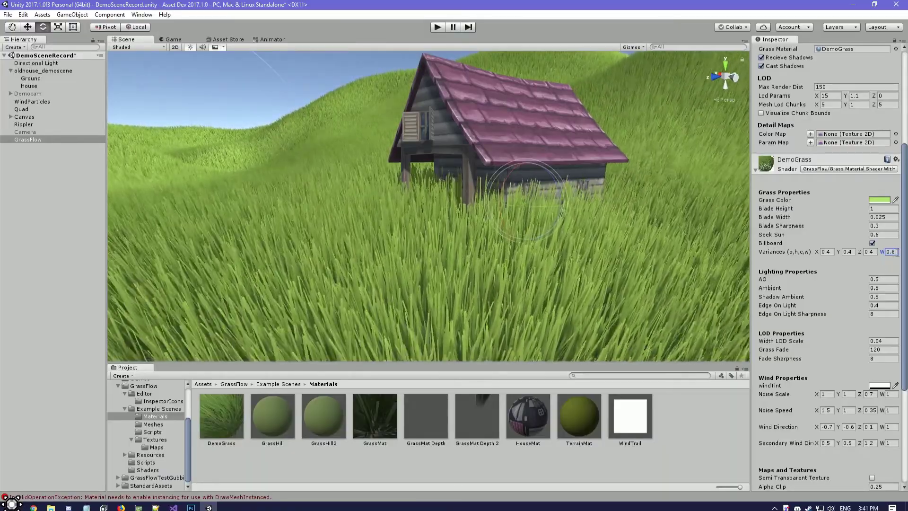
{"action": "left_click_drag", "start_coordinate": [898, 252], "coordinate": [886, 252]}
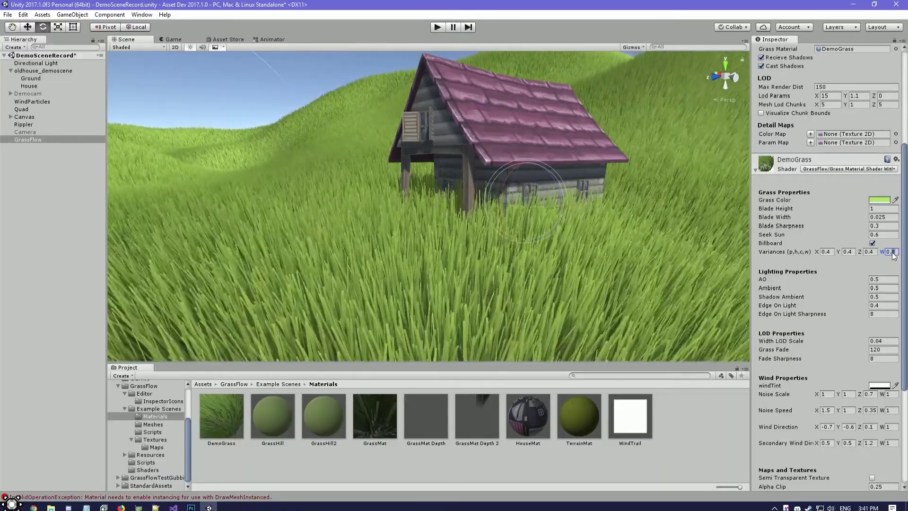
{"action": "type", "text": "0.4"}
Raise the DemoGrass color variance, trying 0.8 and settling on 0.6.
{"action": "left_click", "coordinate": [873, 253]}
{"action": "type", "text": "0.8"}
{"action": "middle_click_drag", "start_coordinate": [373, 141], "coordinate": [433, 189]}
{"action": "left_click", "coordinate": [872, 252]}
{"action": "type", "text": "0.6"}
{"action": "left_click_drag", "start_coordinate": [611, 255], "coordinate": [625, 245], "text": "alt"}
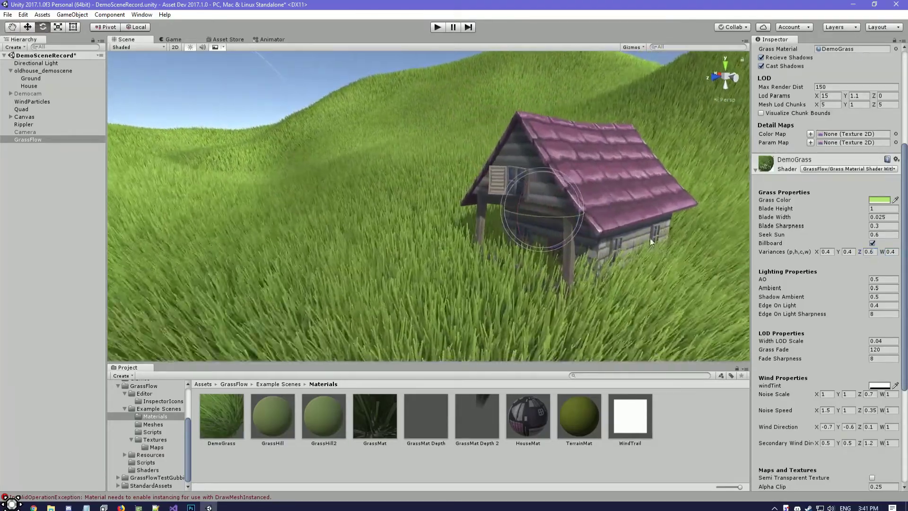
Review the Grass Flow Controller settings and the DemoGrass wind, map and texture properties.
{"action": "scroll", "coordinate": [791, 351], "scroll_direction": "down", "scroll_amount": 6}
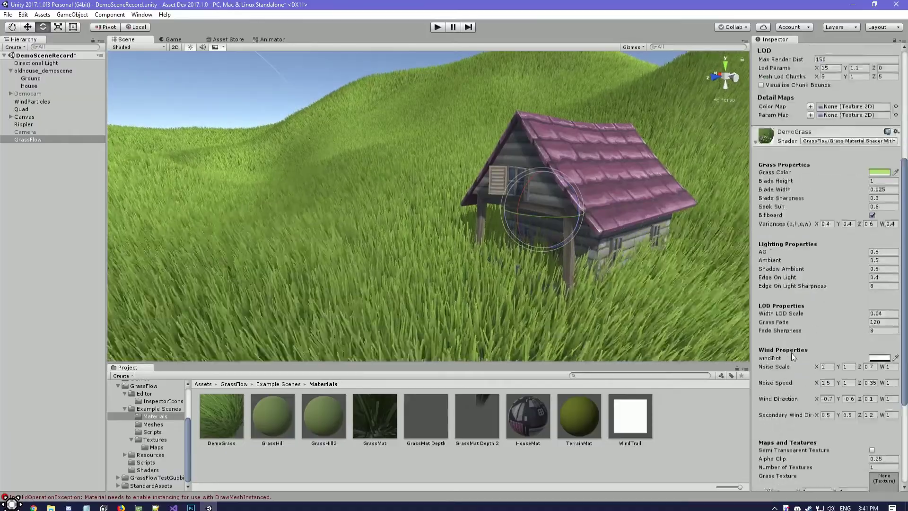
{"action": "scroll", "coordinate": [799, 348], "scroll_direction": "up", "scroll_amount": 1}
{"action": "scroll", "coordinate": [812, 311], "scroll_direction": "up", "scroll_amount": 8}
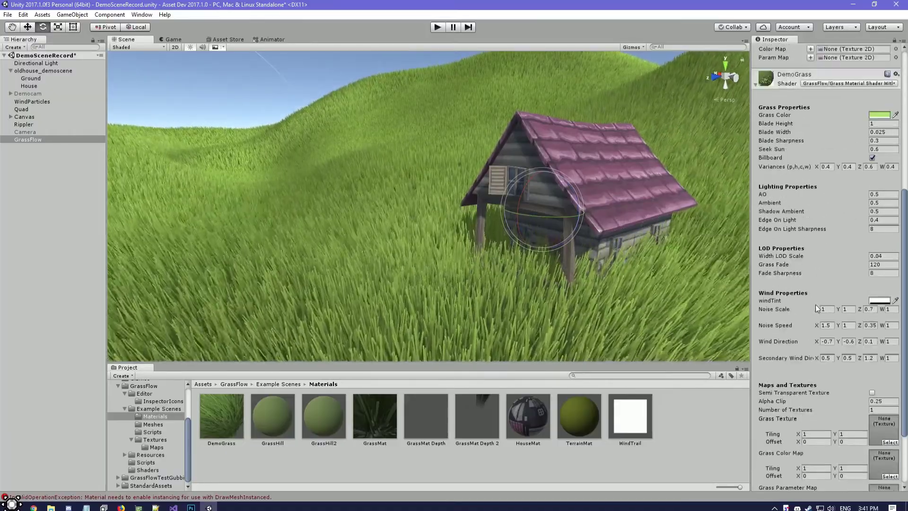
{"action": "scroll", "coordinate": [815, 306], "scroll_direction": "up", "scroll_amount": 2}
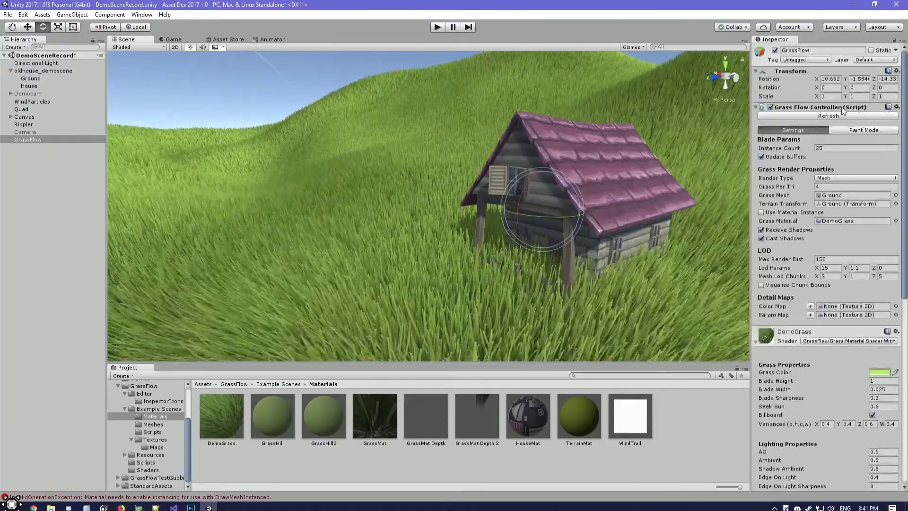
{"action": "scroll", "coordinate": [861, 325], "scroll_direction": "down", "scroll_amount": 11}
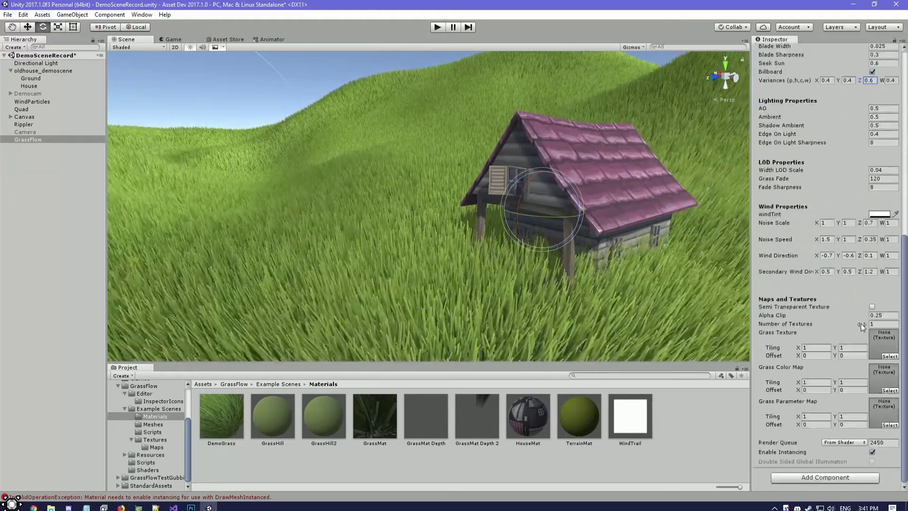
{"action": "right_click_drag", "start_coordinate": [599, 253], "coordinate": [600, 242]}
{"action": "middle_click_drag", "start_coordinate": [586, 271], "coordinate": [597, 266]}
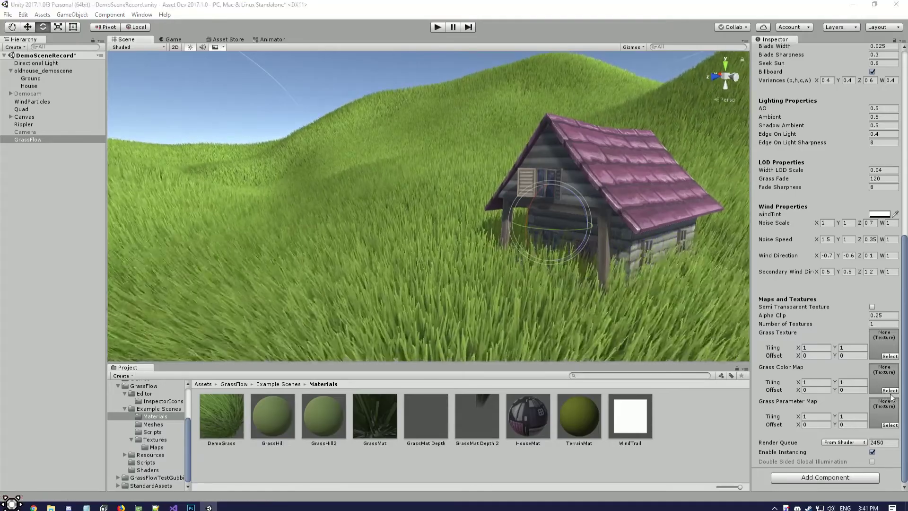
Examine the grass around the house and compare the controller's detail maps with the DemoGrass material's texture and map slots.
{"action": "right_click_drag", "start_coordinate": [580, 280], "coordinate": [613, 283]}
{"action": "key", "text": "w"}
{"action": "scroll", "coordinate": [837, 161], "scroll_direction": "up", "scroll_amount": 10}
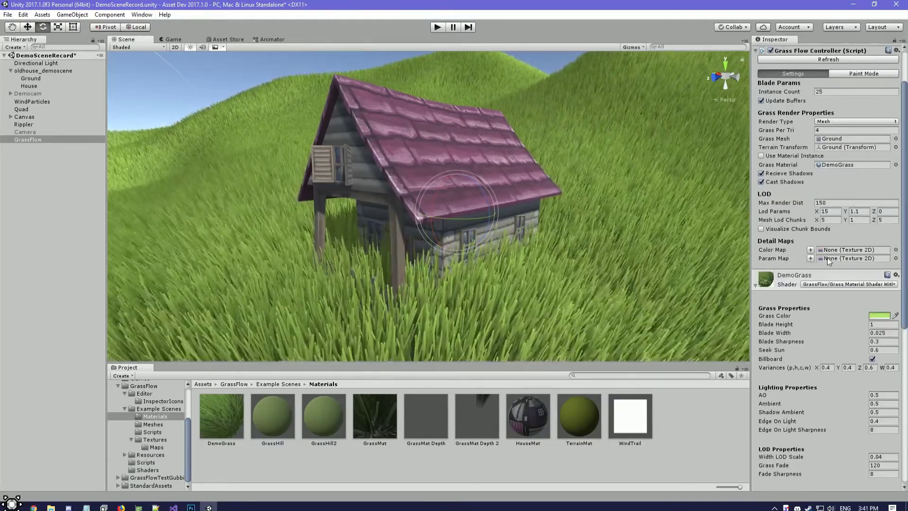
{"action": "scroll", "coordinate": [815, 288], "scroll_direction": "down", "scroll_amount": 5}
{"action": "scroll", "coordinate": [848, 194], "scroll_direction": "up", "scroll_amount": 3}
{"action": "scroll", "coordinate": [834, 217], "scroll_direction": "down", "scroll_amount": 10}
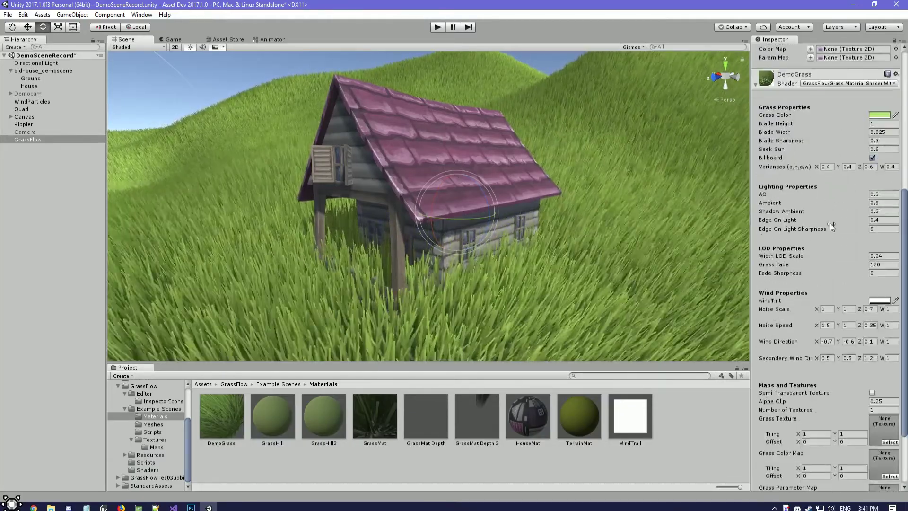
{"action": "right_click_drag", "start_coordinate": [496, 251], "coordinate": [428, 236]}
{"action": "scroll", "coordinate": [427, 236], "scroll_direction": "down", "scroll_amount": 5}
{"action": "right_click_drag", "start_coordinate": [475, 163], "coordinate": [516, 158]}
{"action": "scroll", "coordinate": [410, 223], "scroll_direction": "up", "scroll_amount": 5}
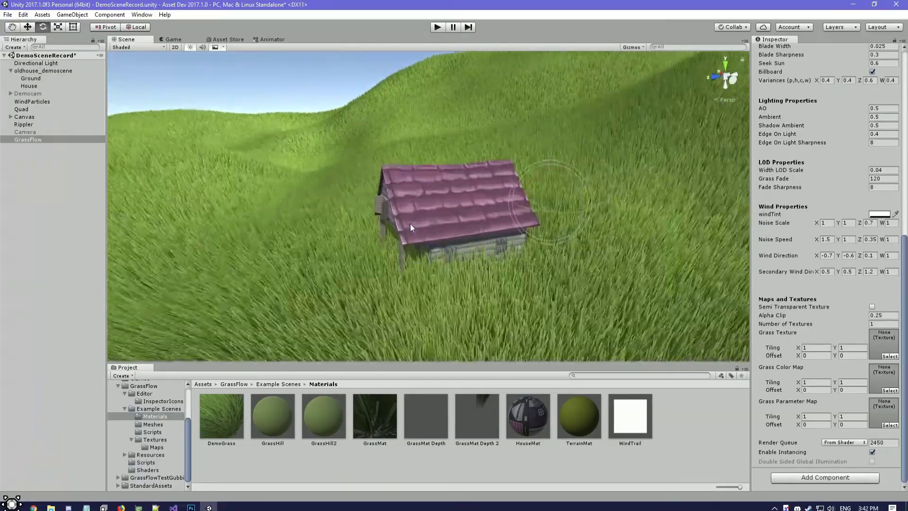
{"action": "right_click_drag", "start_coordinate": [515, 245], "coordinate": [555, 251]}
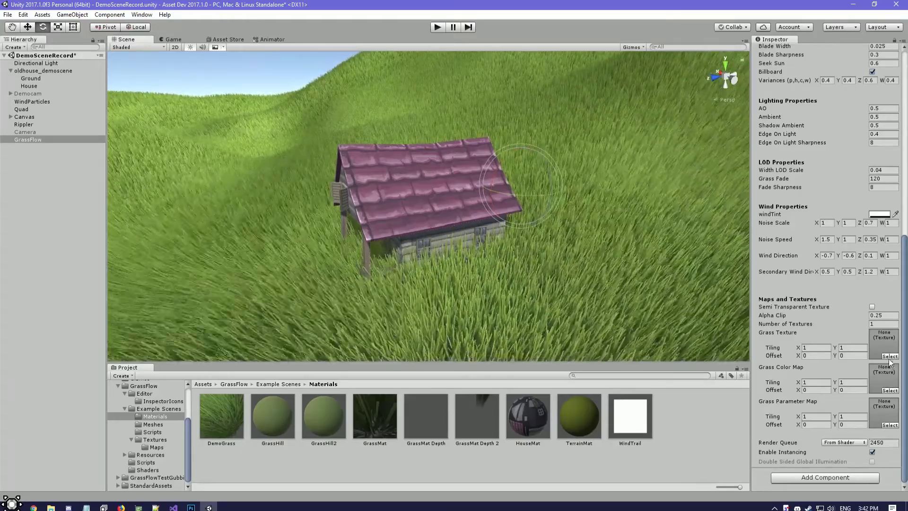
{"action": "scroll", "coordinate": [871, 316], "scroll_direction": "up", "scroll_amount": 3}
{"action": "scroll", "coordinate": [870, 313], "scroll_direction": "up", "scroll_amount": 2}
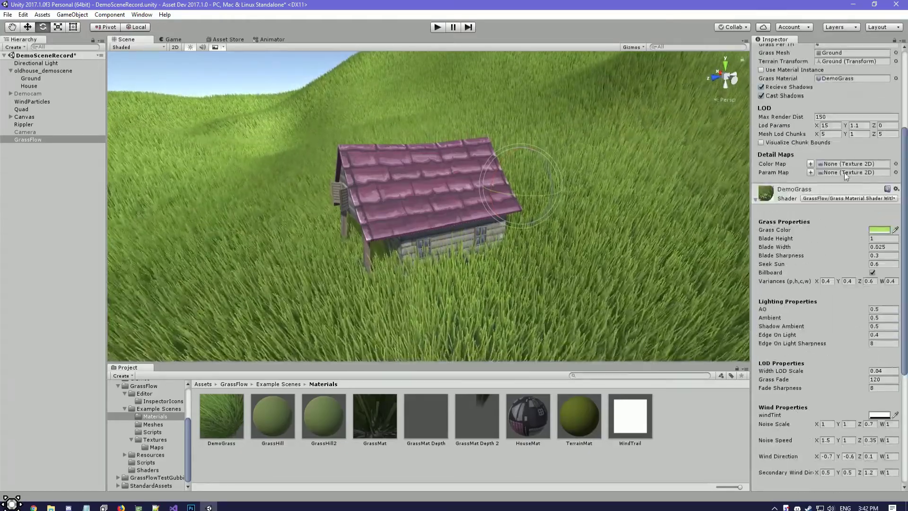
{"action": "scroll", "coordinate": [833, 283], "scroll_direction": "down", "scroll_amount": 6}
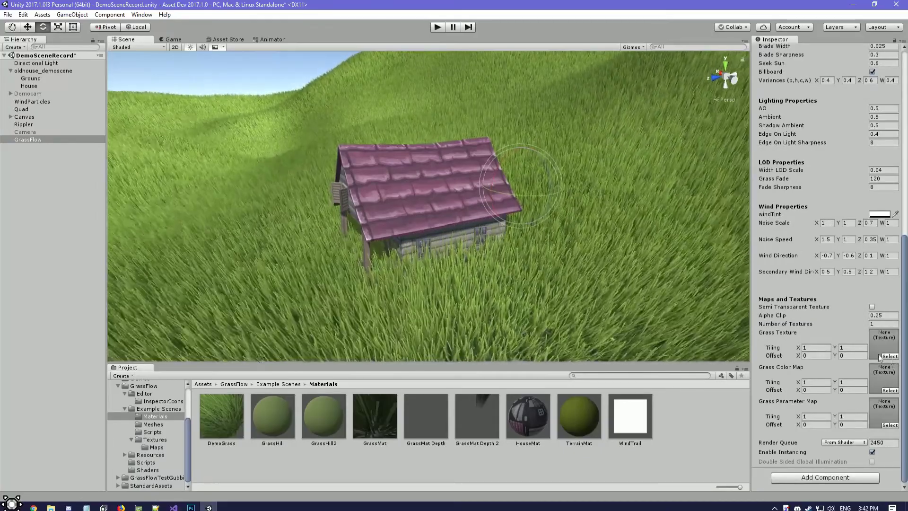
Assign the GrassBladePng texture from the example Textures folder as the DemoGrass grass texture.
{"action": "left_click", "coordinate": [288, 384]}
{"action": "double_click", "coordinate": [369, 416]}
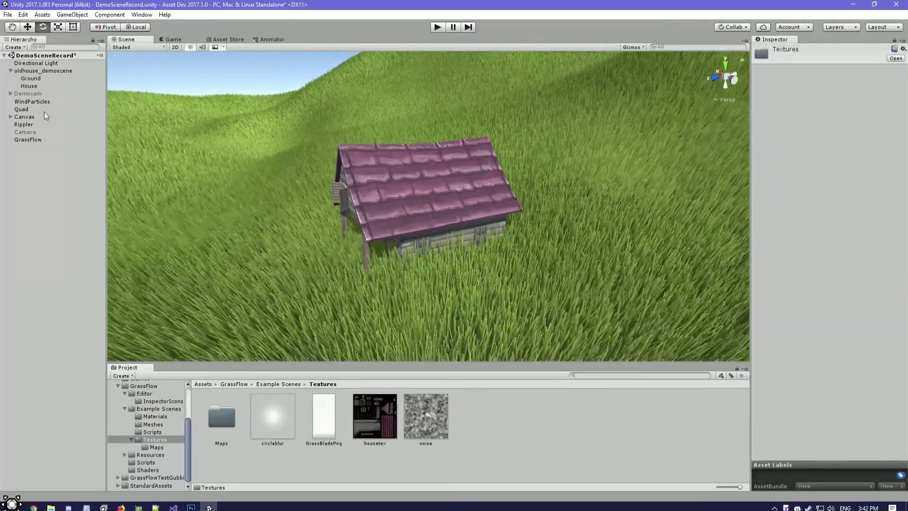
{"action": "left_click", "coordinate": [39, 138]}
{"action": "scroll", "coordinate": [839, 247], "scroll_direction": "down", "scroll_amount": 10}
{"action": "scroll", "coordinate": [825, 258], "scroll_direction": "up", "scroll_amount": 5}
{"action": "scroll", "coordinate": [825, 257], "scroll_direction": "down", "scroll_amount": 5}
{"action": "scroll", "coordinate": [825, 260], "scroll_direction": "up", "scroll_amount": 6}
{"action": "scroll", "coordinate": [825, 280], "scroll_direction": "down", "scroll_amount": 5}
{"action": "left_click_drag", "start_coordinate": [324, 416], "coordinate": [880, 376]}
Examine the textured grass blades around the house from several distances and angles.
{"action": "mouse_move", "coordinate": [518, 268]}
{"action": "right_mouse_down"}
{"action": "mouse_move", "coordinate": [561, 276]}
{"action": "mouse_move", "coordinate": [513, 278]}
{"action": "mouse_move", "coordinate": [507, 304]}
{"action": "mouse_move", "coordinate": [519, 280]}
{"action": "mouse_move", "coordinate": [410, 248]}
{"action": "mouse_move", "coordinate": [479, 256]}
{"action": "mouse_move", "coordinate": [365, 298]}
{"action": "mouse_move", "coordinate": [464, 251]}
{"action": "mouse_move", "coordinate": [410, 237]}
{"action": "mouse_move", "coordinate": [555, 245]}
{"action": "mouse_move", "coordinate": [505, 243]}
{"action": "mouse_move", "coordinate": [507, 265]}
{"action": "right_mouse_up"}
{"action": "key", "text": "w"}
{"action": "scroll", "coordinate": [507, 265], "scroll_direction": "down", "scroll_amount": 5}
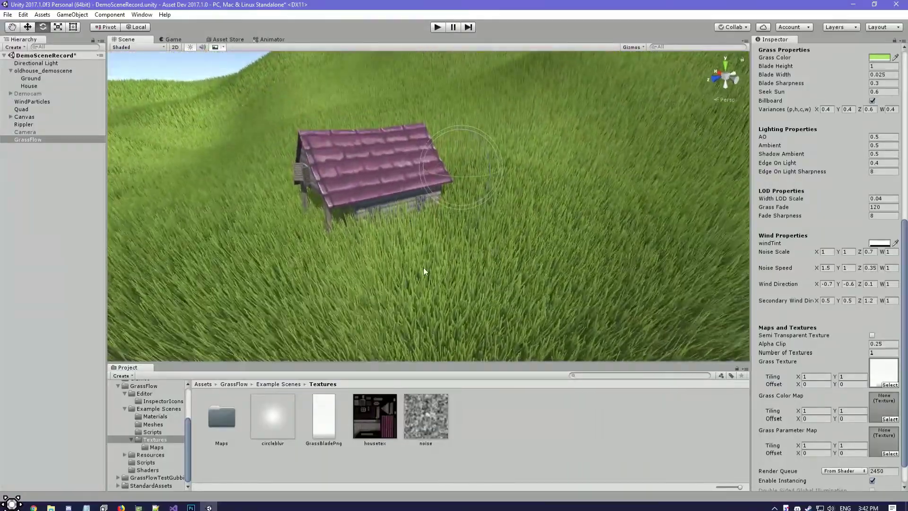
{"action": "scroll", "coordinate": [889, 374], "scroll_direction": "down", "scroll_amount": 2}
{"action": "right_click_drag", "start_coordinate": [458, 211], "coordinate": [361, 236]}
{"action": "key", "text": "w"}
{"action": "right_click_drag", "start_coordinate": [466, 264], "coordinate": [604, 293]}
{"action": "key", "text": "s"}
{"action": "key", "text": "w"}
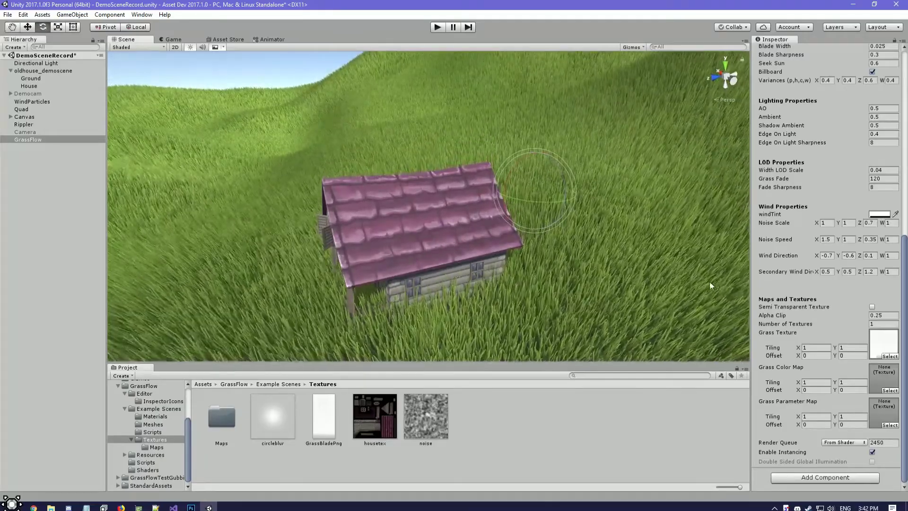
{"action": "right_click_drag", "start_coordinate": [592, 252], "coordinate": [603, 233]}
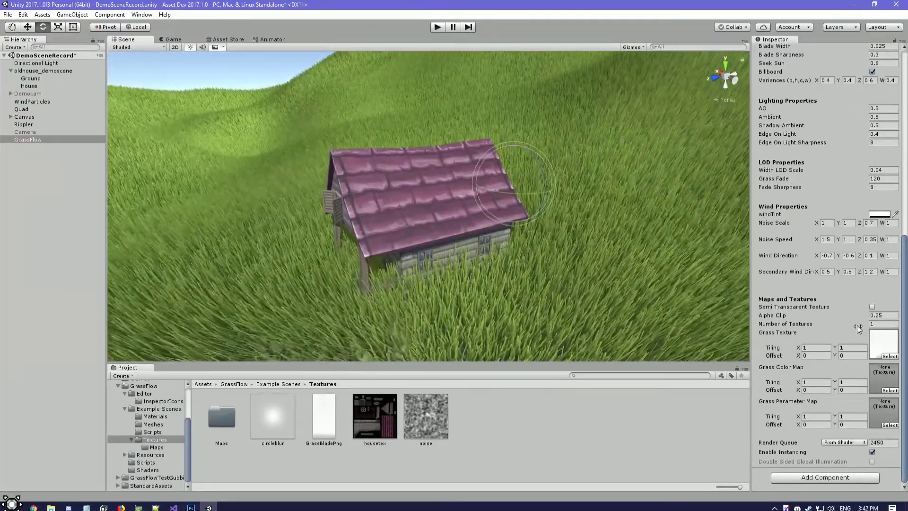
Set the GrassFlow object's Grass Per Tri to 3 and view the resulting density around the house.
{"action": "scroll", "coordinate": [857, 326], "scroll_direction": "up", "scroll_amount": 6}
{"action": "right_click_drag", "start_coordinate": [567, 227], "coordinate": [582, 193]}
{"action": "scroll", "coordinate": [828, 200], "scroll_direction": "up", "scroll_amount": 5}
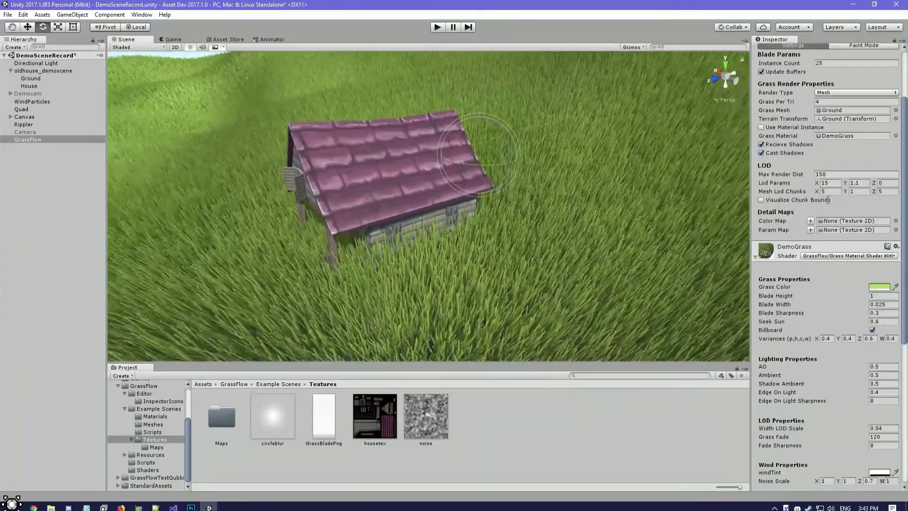
{"action": "scroll", "coordinate": [828, 200], "scroll_direction": "up", "scroll_amount": 4}
{"action": "left_click", "coordinate": [856, 186]}
{"action": "type", "text": "3"}
{"action": "right_click_drag", "start_coordinate": [600, 160], "coordinate": [534, 115]}
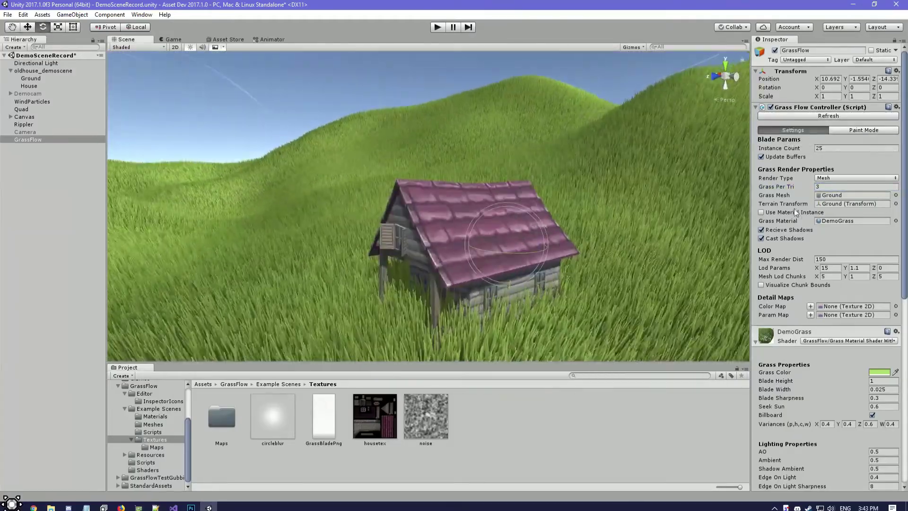
{"action": "right_click_drag", "start_coordinate": [581, 180], "coordinate": [621, 253]}
{"action": "right_click_drag", "start_coordinate": [552, 200], "coordinate": [737, 194]}
Start creating a color map texture for the grass and examine its live preview across the hills.
{"action": "scroll", "coordinate": [855, 262], "scroll_direction": "down", "scroll_amount": 10}
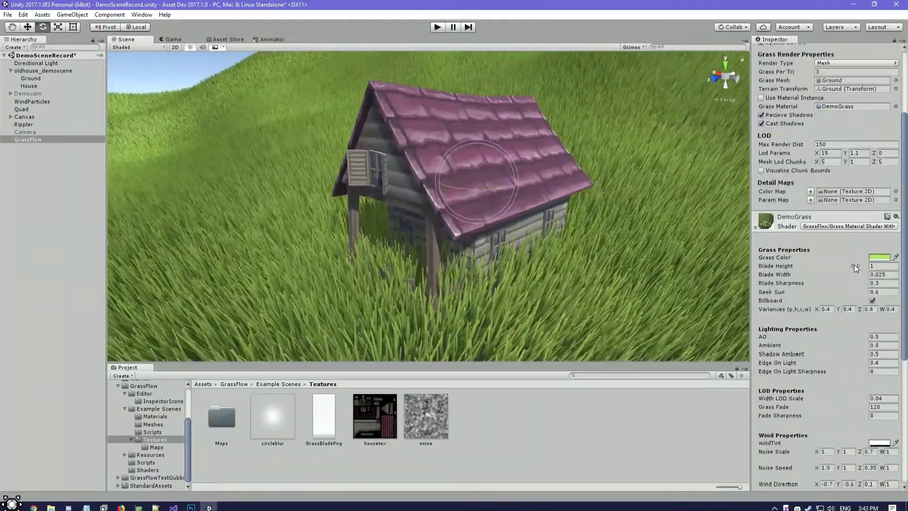
{"action": "right_click_drag", "start_coordinate": [559, 176], "coordinate": [513, 205]}
{"action": "scroll", "coordinate": [798, 265], "scroll_direction": "up", "scroll_amount": 3}
{"action": "scroll", "coordinate": [796, 262], "scroll_direction": "up", "scroll_amount": 5}
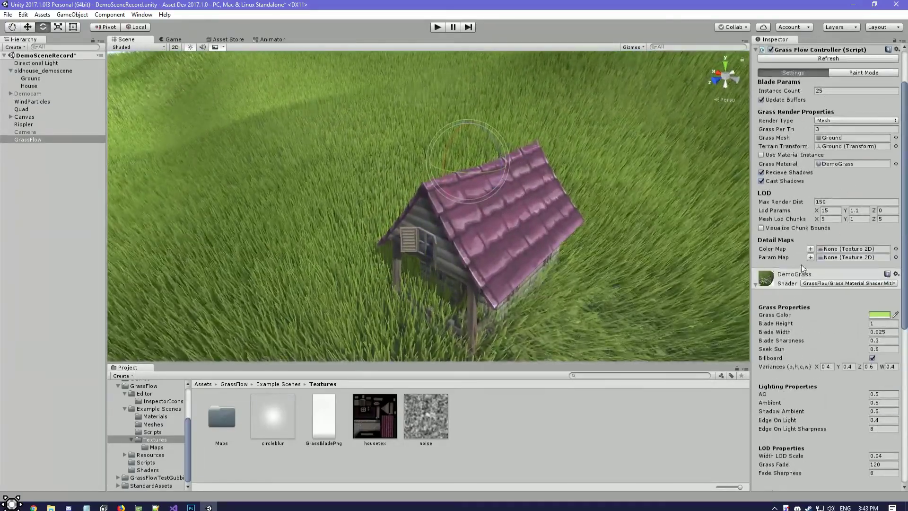
{"action": "left_click", "coordinate": [810, 250]}
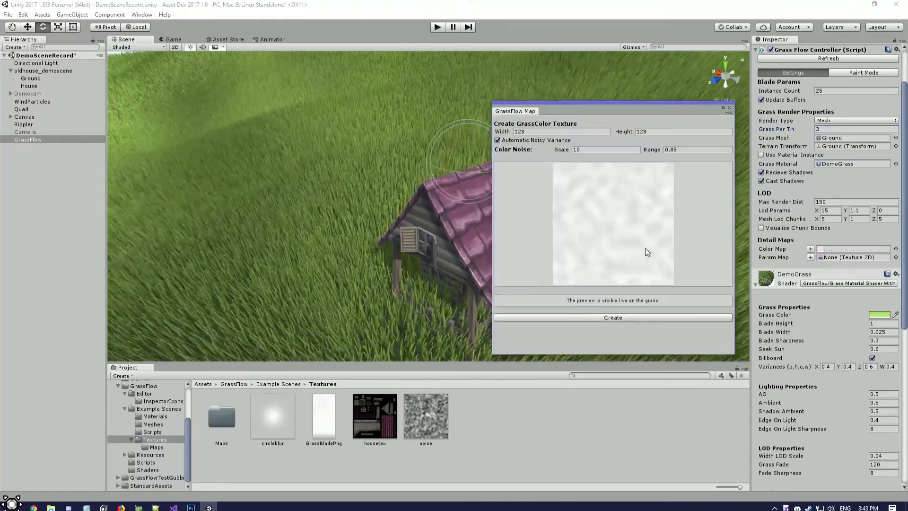
{"action": "left_click_drag", "start_coordinate": [614, 112], "coordinate": [575, 103]}
{"action": "right_click_drag", "start_coordinate": [436, 133], "coordinate": [354, 117]}
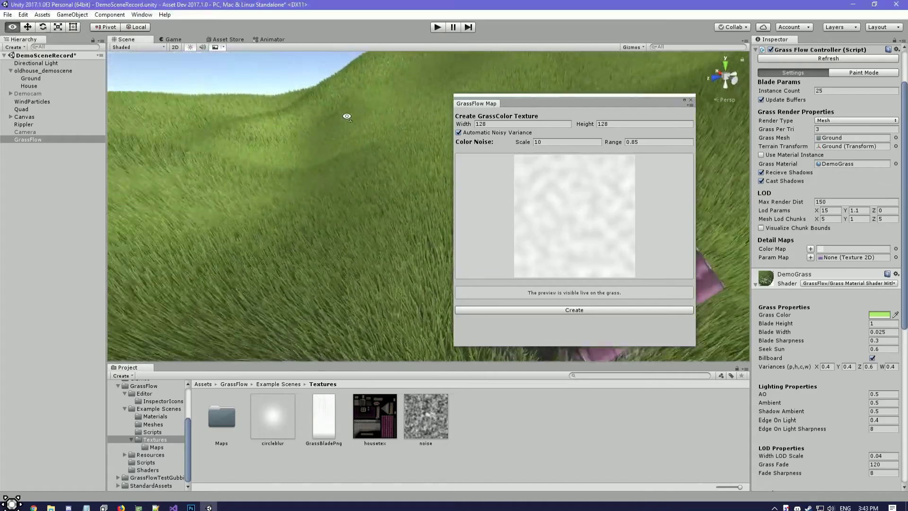
{"action": "right_click_drag", "start_coordinate": [343, 169], "coordinate": [361, 144]}
{"action": "middle_click_drag", "start_coordinate": [339, 154], "coordinate": [448, 157]}
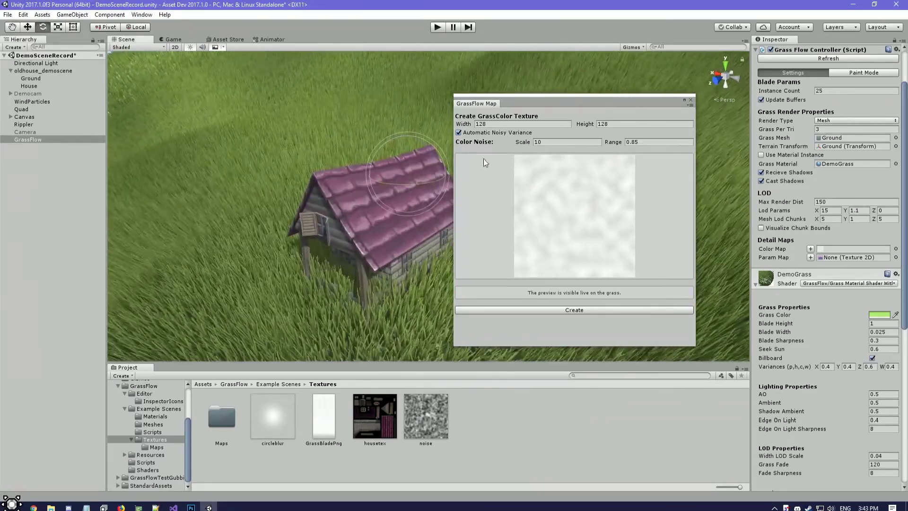
{"action": "left_click_drag", "start_coordinate": [559, 106], "coordinate": [602, 101]}
{"action": "mouse_move", "coordinate": [402, 137]}
{"action": "right_mouse_down"}
{"action": "mouse_move", "coordinate": [406, 126]}
{"action": "mouse_move", "coordinate": [420, 134]}
{"action": "right_mouse_up"}
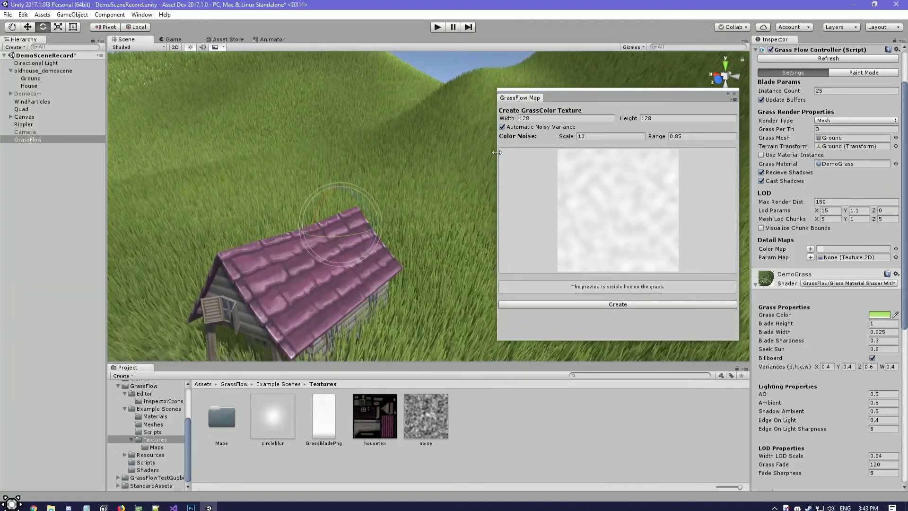
Set the new color map's noise range to 0 and view the live preview on the hills.
{"action": "left_click", "coordinate": [607, 136]}
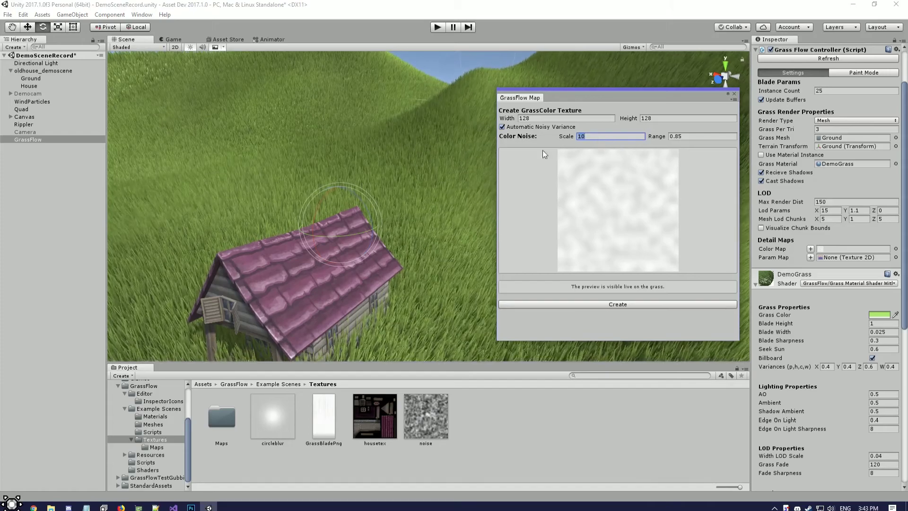
{"action": "right_click_drag", "start_coordinate": [422, 177], "coordinate": [388, 161]}
{"action": "scroll", "coordinate": [388, 161], "scroll_direction": "down", "scroll_amount": 3}
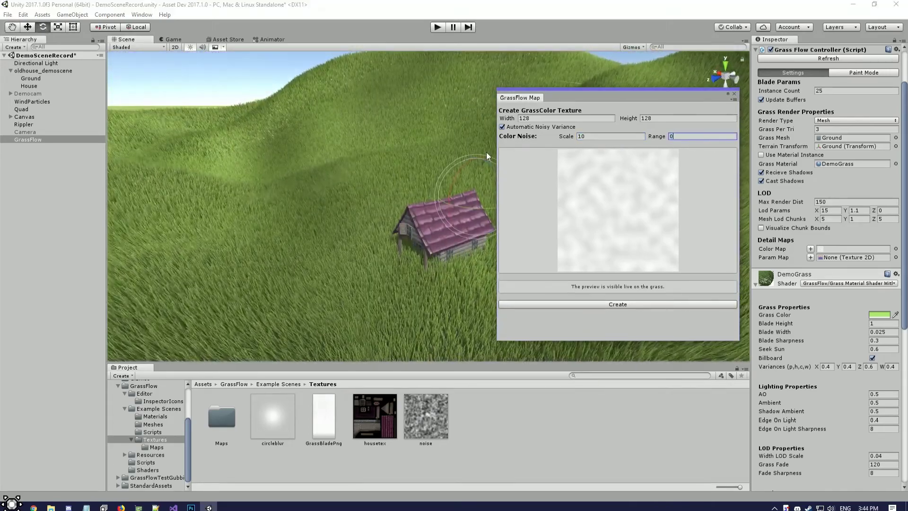
{"action": "key", "text": "Return"}
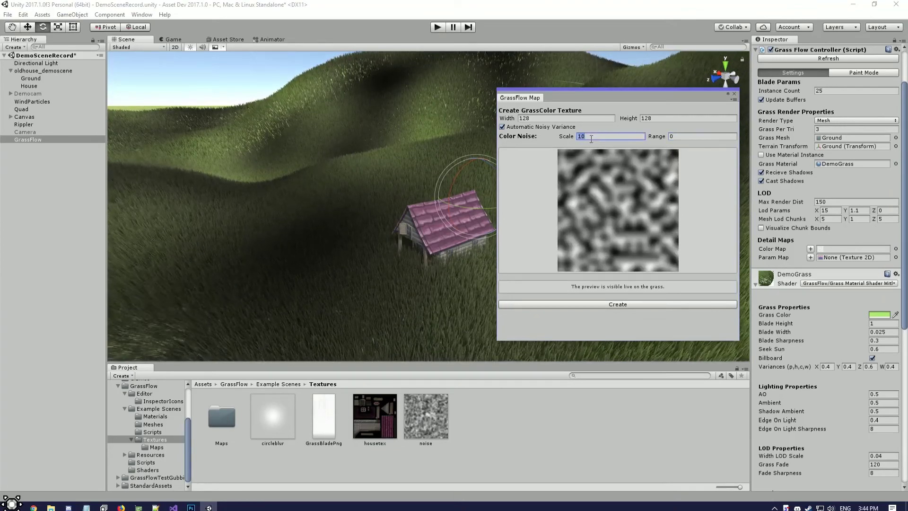
{"action": "right_click_drag", "start_coordinate": [460, 147], "coordinate": [310, 129]}
{"action": "key", "text": "s"}
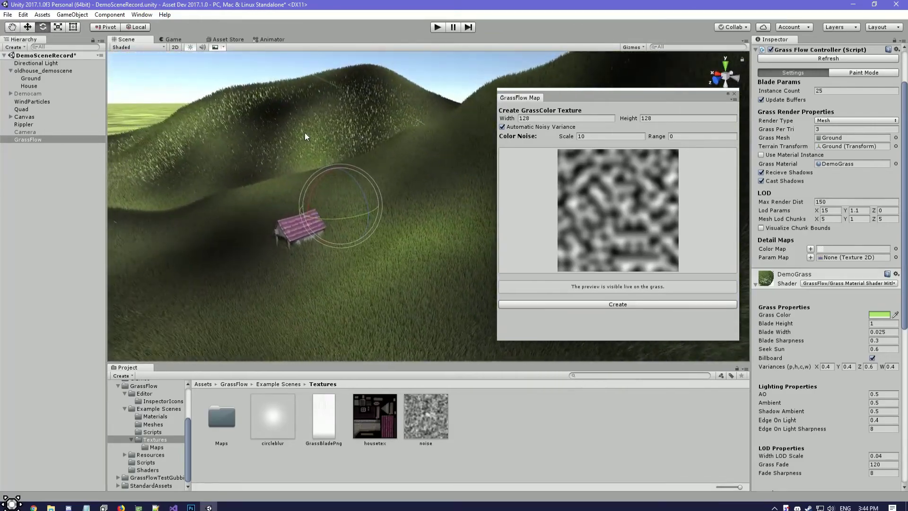
Try color noise scales of 25 and 50 for the new color map and compare the live preview on the hills.
{"action": "right_click_drag", "start_coordinate": [474, 182], "coordinate": [391, 191]}
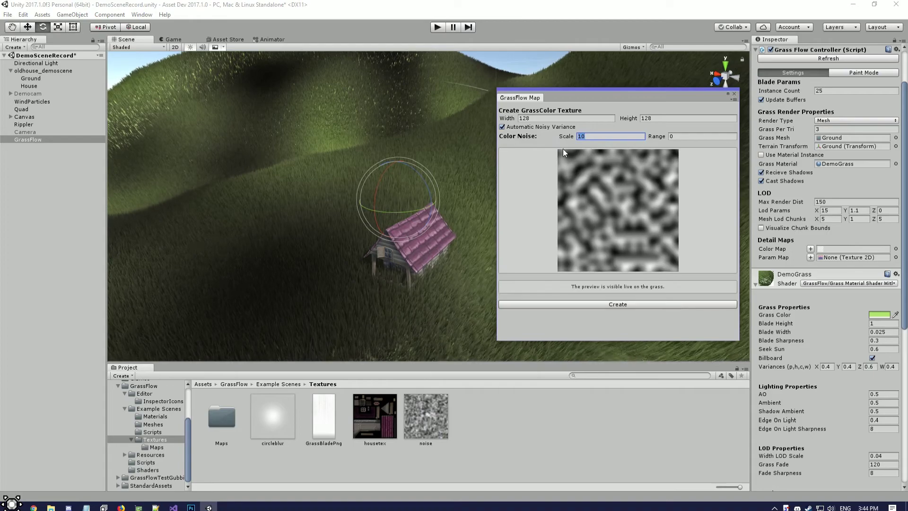
{"action": "type", "text": "25"}
{"action": "right_click_drag", "start_coordinate": [492, 189], "coordinate": [286, 128]}
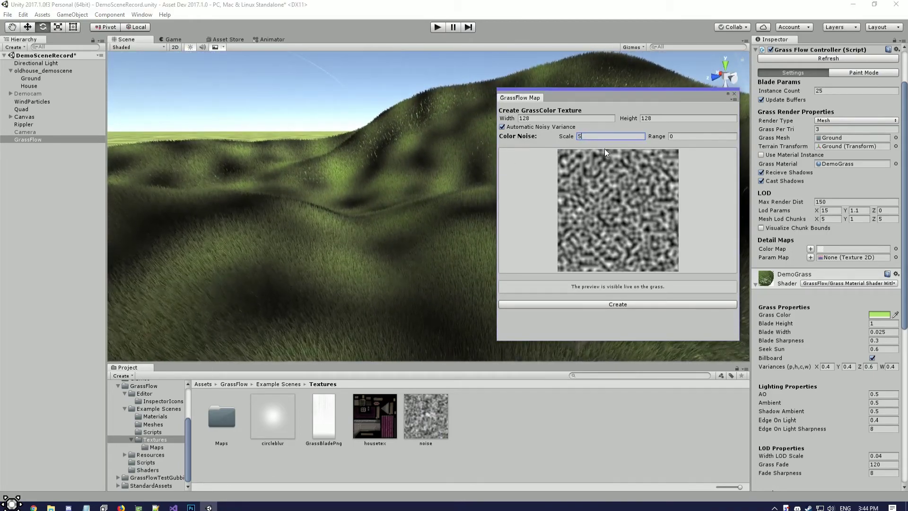
{"action": "type", "text": "50"}
{"action": "mouse_move", "coordinate": [331, 166]}
{"action": "right_mouse_down"}
{"action": "mouse_move", "coordinate": [284, 227]}
{"action": "mouse_move", "coordinate": [167, 157]}
{"action": "mouse_move", "coordinate": [659, 152]}
{"action": "mouse_move", "coordinate": [349, 154]}
{"action": "mouse_move", "coordinate": [334, 163]}
{"action": "right_mouse_up"}
Set the color map's noise scale to 15 and its range to 0.85, and view the variation around the house.
{"action": "left_click", "coordinate": [591, 136]}
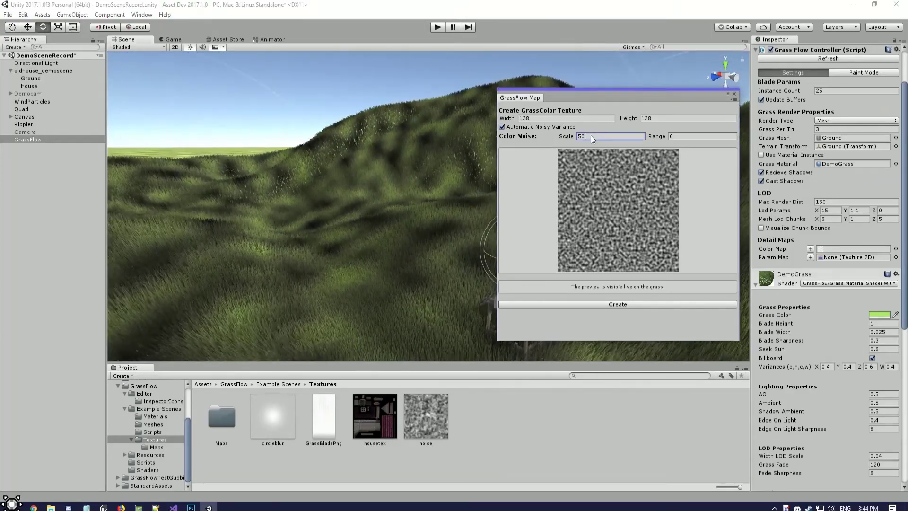
{"action": "type", "text": "15"}
{"action": "right_click_drag", "start_coordinate": [473, 142], "coordinate": [444, 160]}
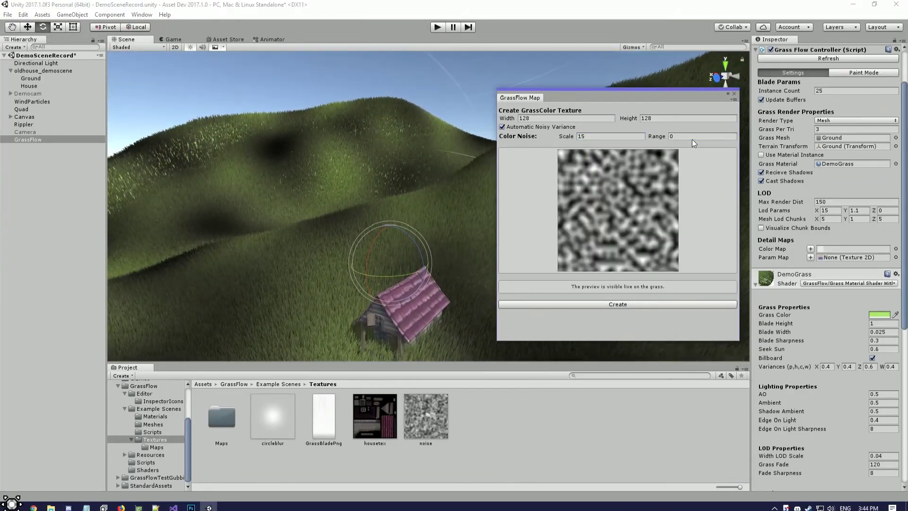
{"action": "type", "text": "85"}
{"action": "key", "text": "Return"}
{"action": "right_click_drag", "start_coordinate": [265, 187], "coordinate": [404, 198]}
{"action": "right_click_drag", "start_coordinate": [362, 171], "coordinate": [397, 178]}
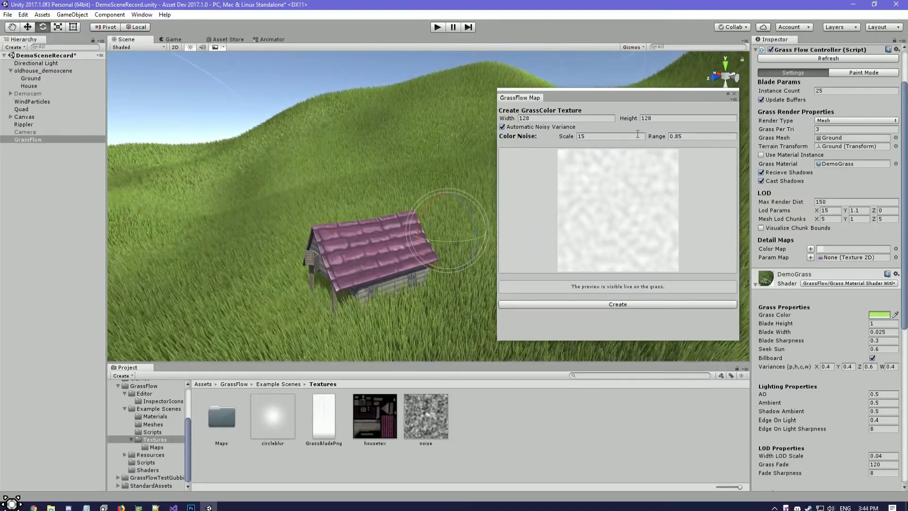
Create the color map and save it as InstructionalGrassColor.png in the Maps folder.
{"action": "left_click", "coordinate": [623, 303]}
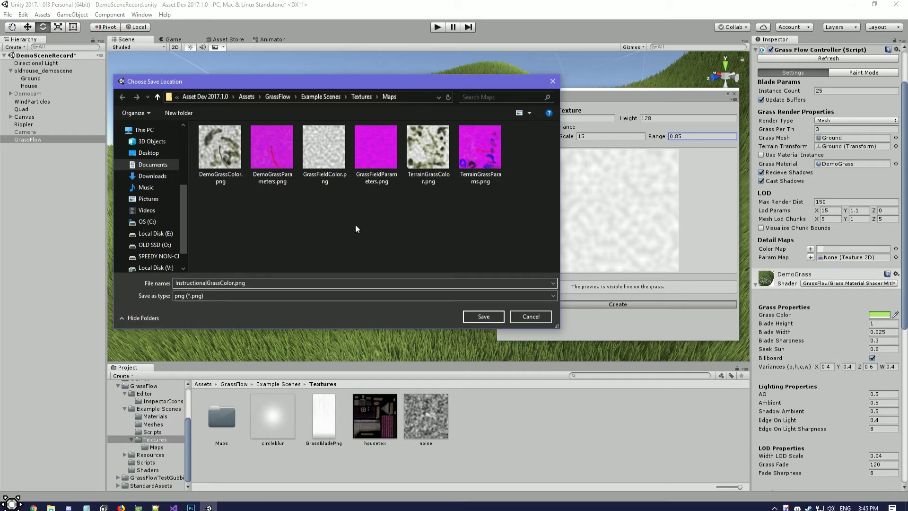
{"action": "left_click", "coordinate": [484, 317]}
{"action": "right_click_drag", "start_coordinate": [497, 155], "coordinate": [431, 161]}
Locate the InstructionalGrassColor texture in the project's Textures/Maps folder and view its import settings.
{"action": "left_click", "coordinate": [285, 384]}
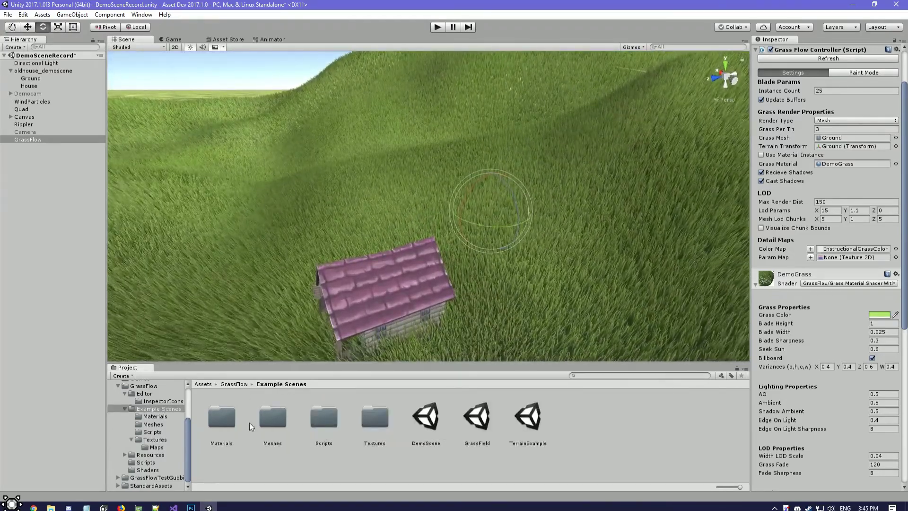
{"action": "double_click", "coordinate": [370, 413]}
{"action": "double_click", "coordinate": [210, 421]}
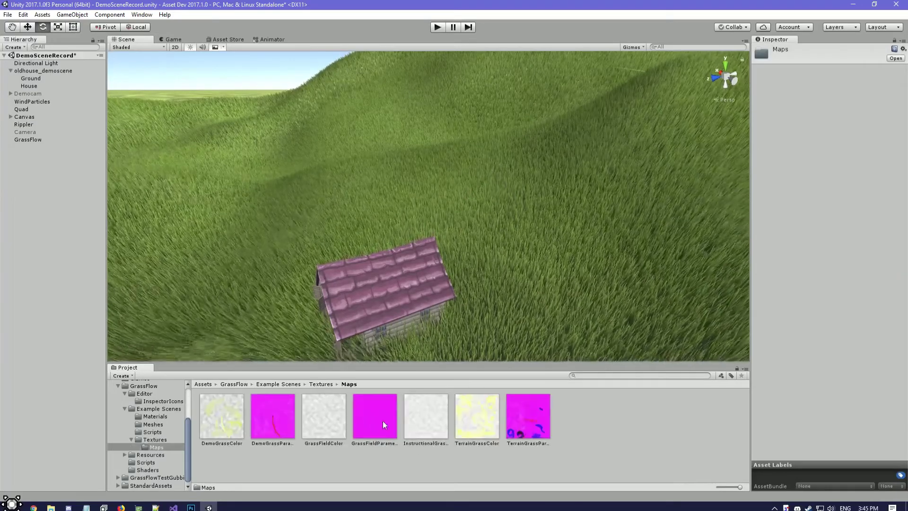
{"action": "left_click", "coordinate": [447, 421]}
{"action": "right_click_drag", "start_coordinate": [501, 331], "coordinate": [510, 265]}
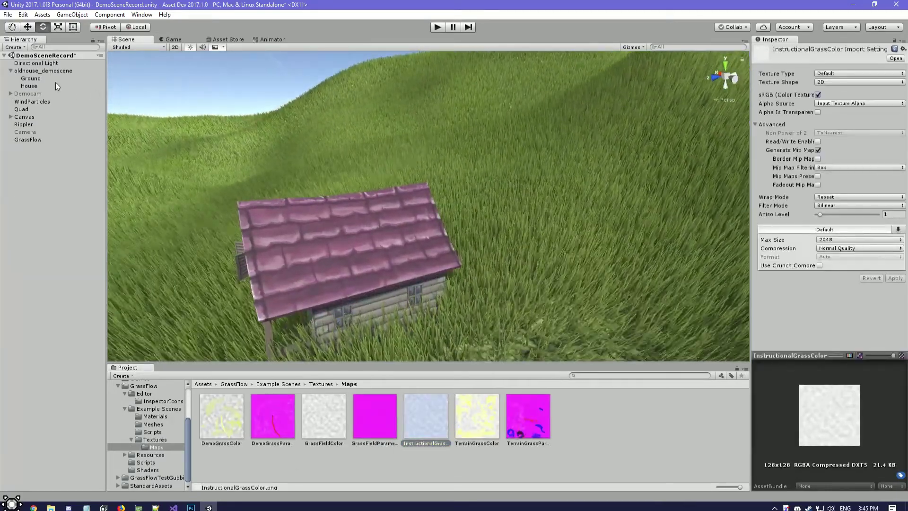
Reselect the GrassFlow object, start creating a parameter map texture, and view its live preview around the house.
{"action": "left_click", "coordinate": [59, 78]}
{"action": "left_click", "coordinate": [47, 139]}
{"action": "scroll", "coordinate": [799, 260], "scroll_direction": "down", "scroll_amount": 10}
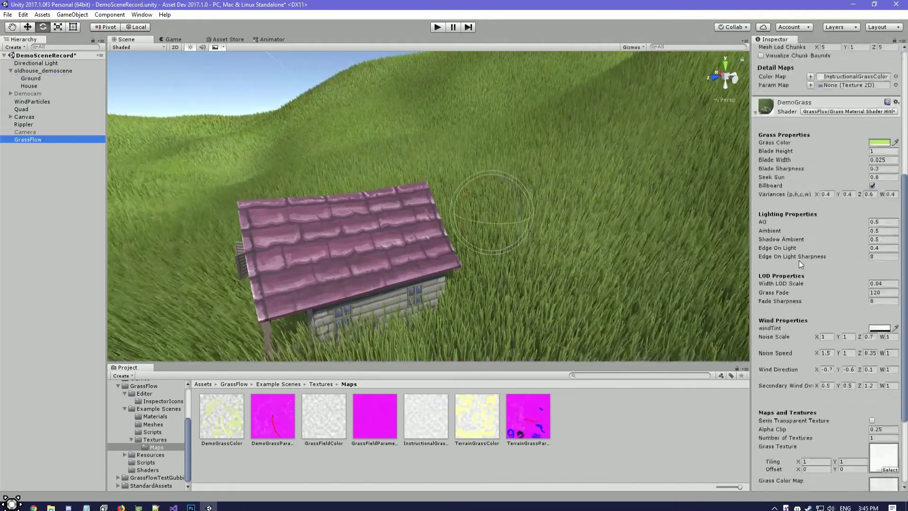
{"action": "scroll", "coordinate": [811, 237], "scroll_direction": "up", "scroll_amount": 6}
{"action": "left_click", "coordinate": [811, 229]}
{"action": "right_click_drag", "start_coordinate": [393, 203], "coordinate": [421, 168]}
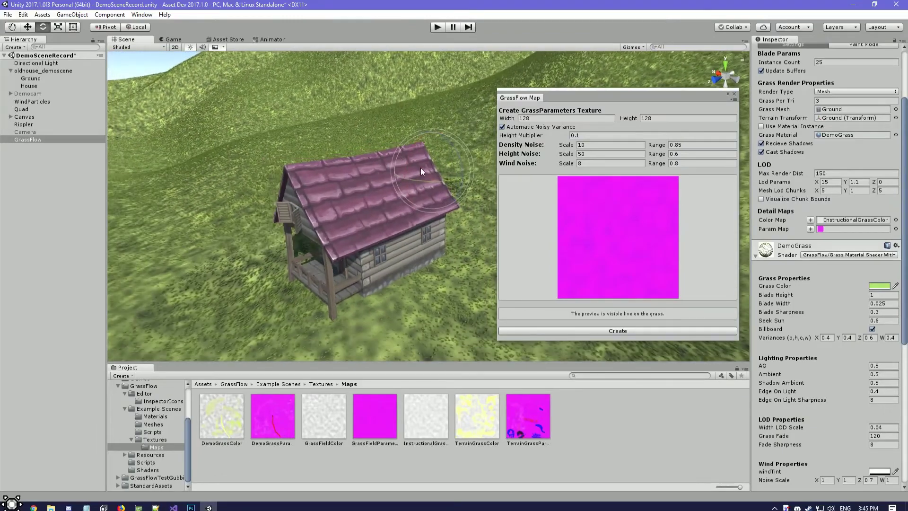
{"action": "middle_click_drag", "start_coordinate": [380, 171], "coordinate": [389, 144]}
{"action": "right_click_drag", "start_coordinate": [433, 158], "coordinate": [401, 144]}
{"action": "scroll", "coordinate": [385, 171], "scroll_direction": "up", "scroll_amount": 3}
{"action": "middle_click_drag", "start_coordinate": [385, 171], "coordinate": [389, 154]}
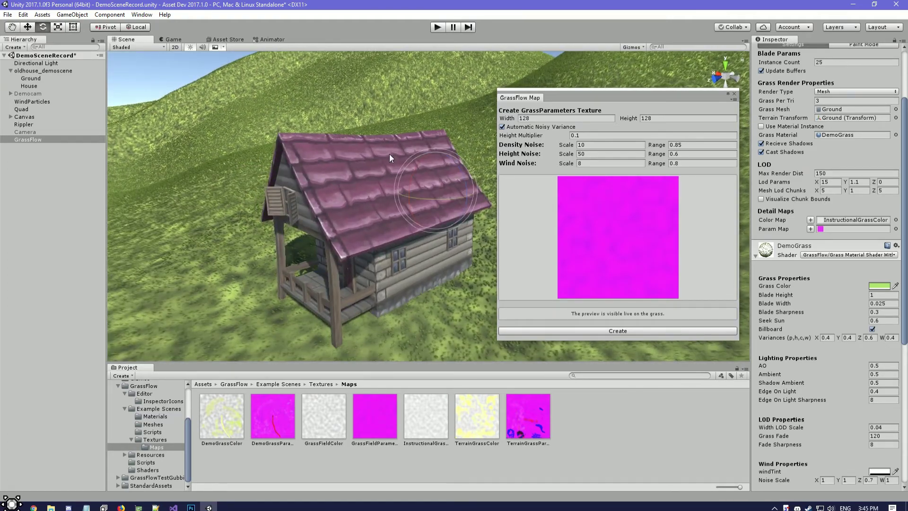
Try DemoGrass Blade Heights of 20 and 15, and settle on 10.
{"action": "left_click", "coordinate": [586, 136]}
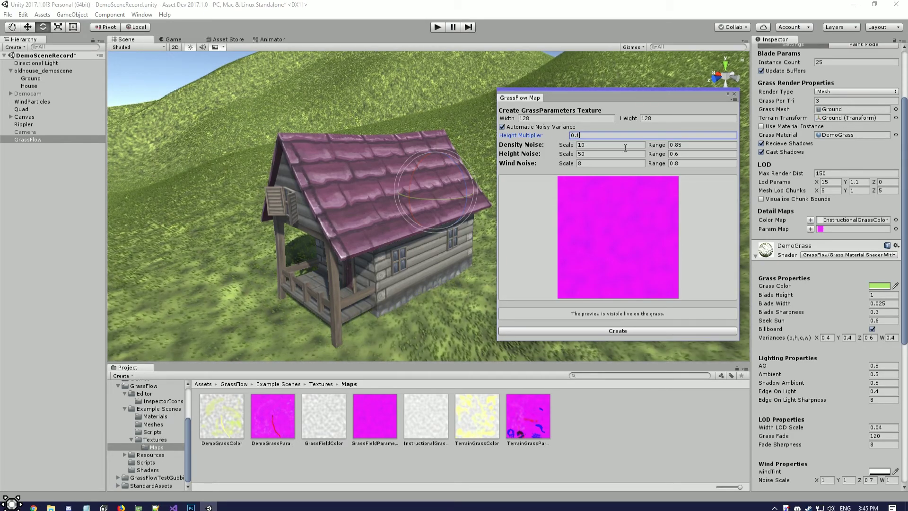
{"action": "scroll", "coordinate": [852, 279], "scroll_direction": "down", "scroll_amount": 3}
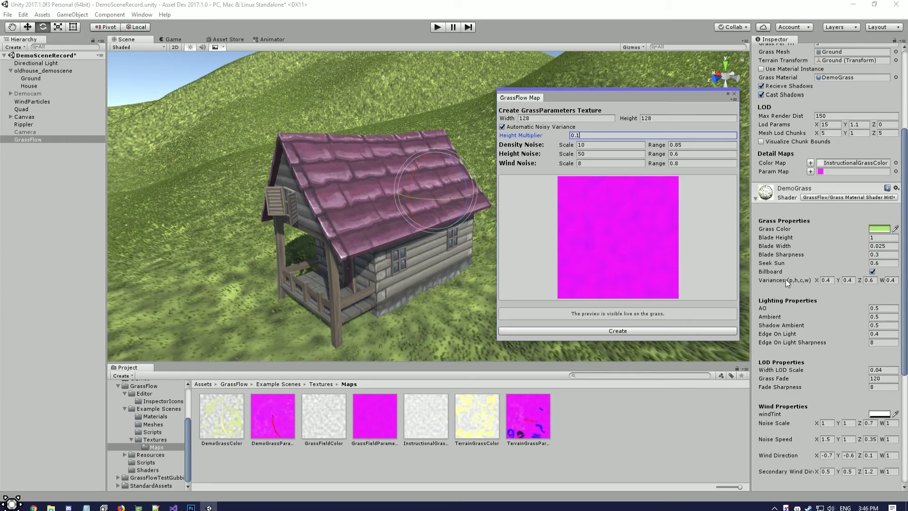
{"action": "type", "text": "20"}
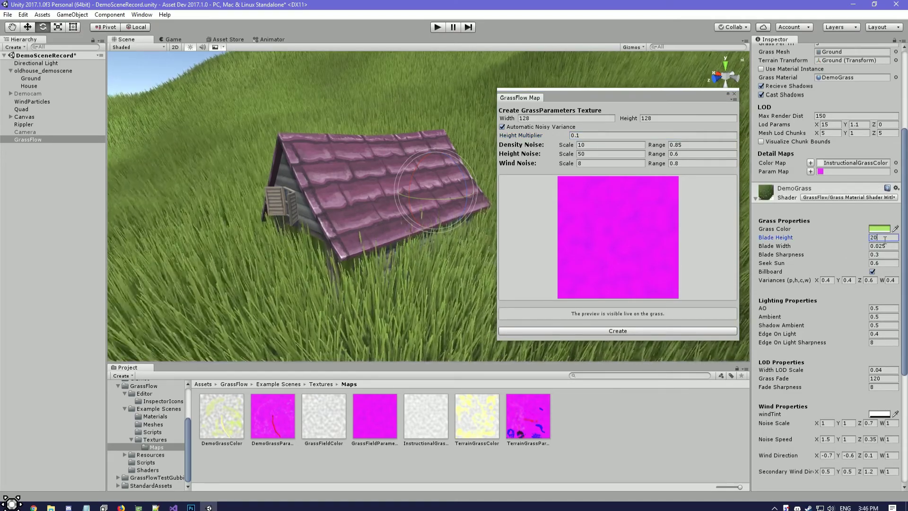
{"action": "key", "text": "BackSpace"}
{"action": "key", "text": "BackSpace"}
{"action": "type", "text": "15"}
{"action": "right_click_drag", "start_coordinate": [440, 220], "coordinate": [342, 198]}
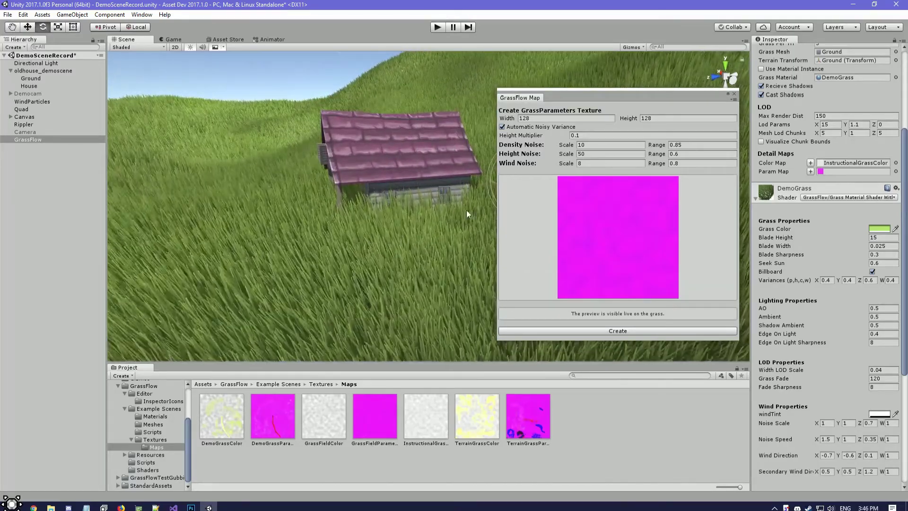
{"action": "type", "text": "10"}
{"action": "mouse_move", "coordinate": [445, 194]}
{"action": "right_mouse_down"}
{"action": "mouse_move", "coordinate": [404, 146]}
{"action": "mouse_move", "coordinate": [413, 190]}
{"action": "mouse_move", "coordinate": [400, 188]}
{"action": "mouse_move", "coordinate": [417, 190]}
{"action": "mouse_move", "coordinate": [387, 184]}
{"action": "mouse_move", "coordinate": [355, 220]}
{"action": "mouse_move", "coordinate": [364, 226]}
{"action": "mouse_move", "coordinate": [373, 209]}
{"action": "mouse_move", "coordinate": [359, 203]}
{"action": "mouse_move", "coordinate": [397, 242]}
{"action": "mouse_move", "coordinate": [410, 223]}
{"action": "mouse_move", "coordinate": [376, 212]}
{"action": "mouse_move", "coordinate": [420, 218]}
{"action": "mouse_move", "coordinate": [402, 227]}
{"action": "right_mouse_up"}
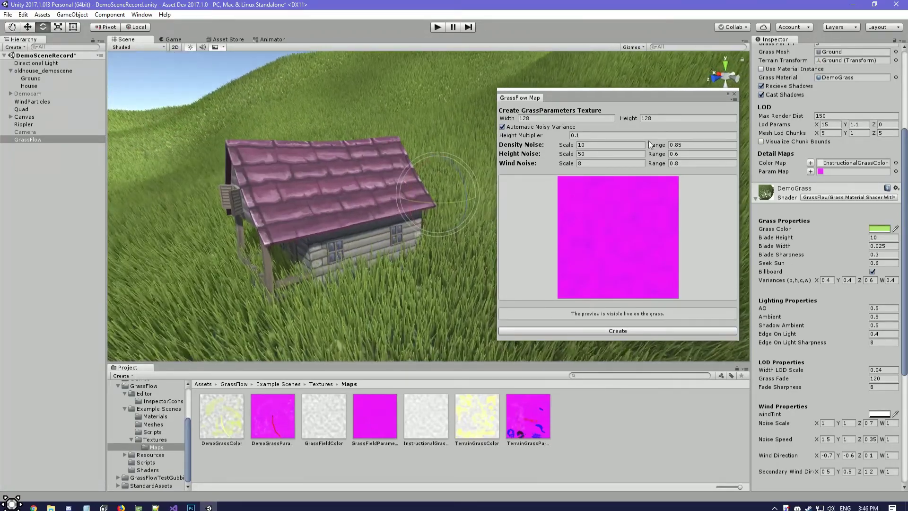
Try density noise scales of 15 and 50 for the parameter map and view the grass around the house.
{"action": "left_click", "coordinate": [593, 144]}
{"action": "right_click_drag", "start_coordinate": [389, 164], "coordinate": [386, 159]}
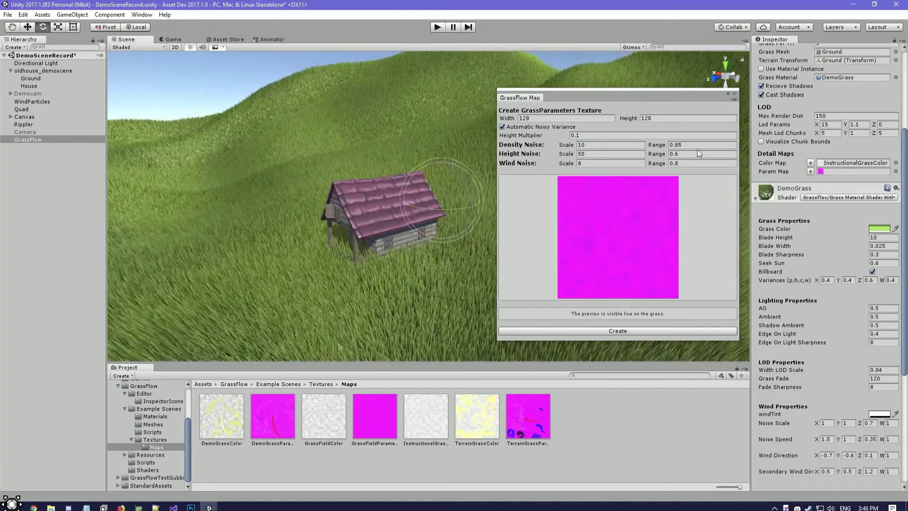
{"action": "middle_click_drag", "start_coordinate": [440, 138], "coordinate": [450, 156]}
{"action": "scroll", "coordinate": [452, 160], "scroll_direction": "up", "scroll_amount": 2}
{"action": "right_click_drag", "start_coordinate": [449, 157], "coordinate": [462, 138]}
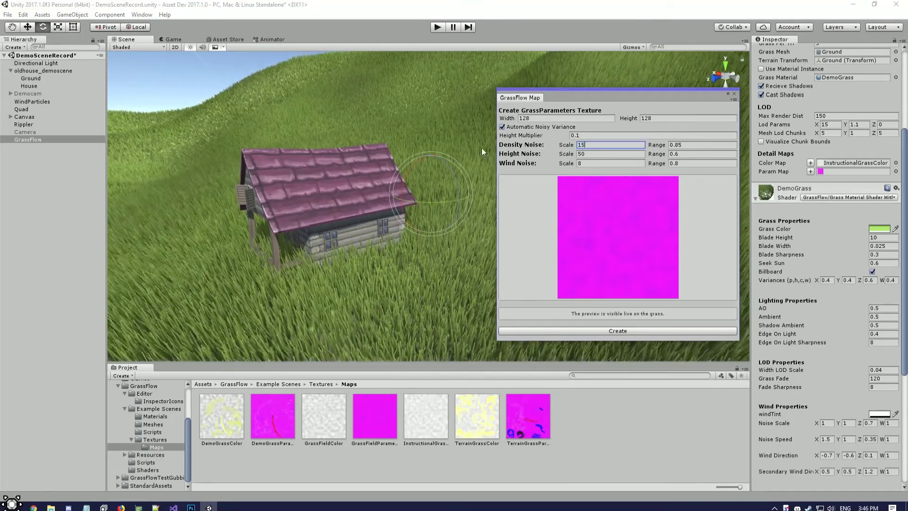
{"action": "key", "text": "s"}
{"action": "right_click_drag", "start_coordinate": [353, 137], "coordinate": [473, 142]}
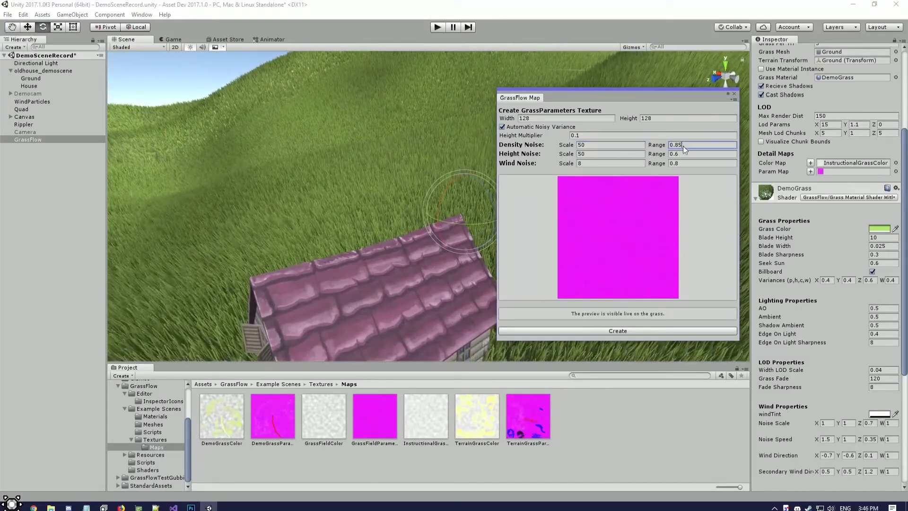
Try a density noise scale of 100 with ranges of 0 and -1 and compare the live preview.
{"action": "left_click", "coordinate": [684, 146]}
{"action": "type", "text": "0"}
{"action": "mouse_move", "coordinate": [371, 159]}
{"action": "right_mouse_down"}
{"action": "mouse_move", "coordinate": [334, 146]}
{"action": "mouse_move", "coordinate": [434, 180]}
{"action": "mouse_move", "coordinate": [308, 159]}
{"action": "mouse_move", "coordinate": [318, 146]}
{"action": "mouse_move", "coordinate": [432, 171]}
{"action": "mouse_move", "coordinate": [351, 167]}
{"action": "mouse_move", "coordinate": [370, 153]}
{"action": "mouse_move", "coordinate": [378, 159]}
{"action": "right_mouse_up"}
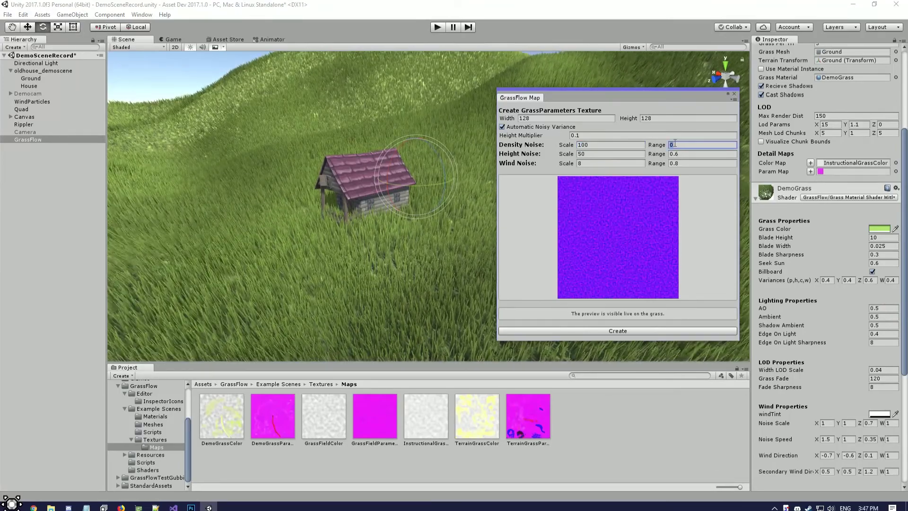
{"action": "right_click_drag", "start_coordinate": [387, 161], "coordinate": [370, 140]}
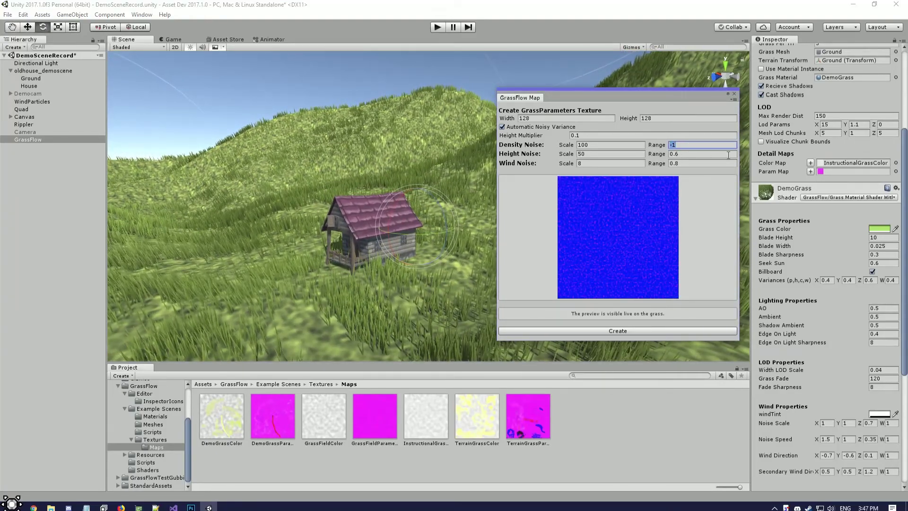
Set the parameter map's density noise to scale 15 and range 0.85, and view the grass from several angles.
{"action": "left_click", "coordinate": [627, 144]}
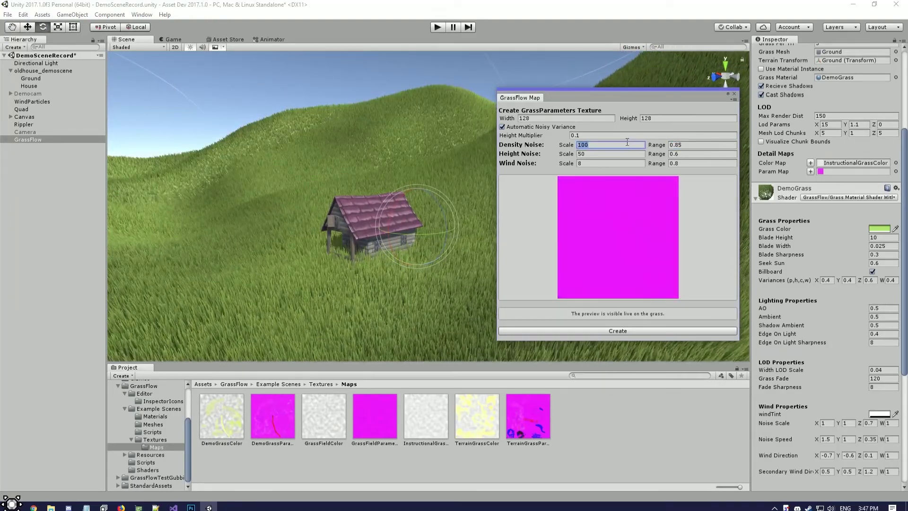
{"action": "mouse_move", "coordinate": [391, 161]}
{"action": "right_mouse_down"}
{"action": "mouse_move", "coordinate": [377, 164]}
{"action": "mouse_move", "coordinate": [405, 153]}
{"action": "right_mouse_up"}
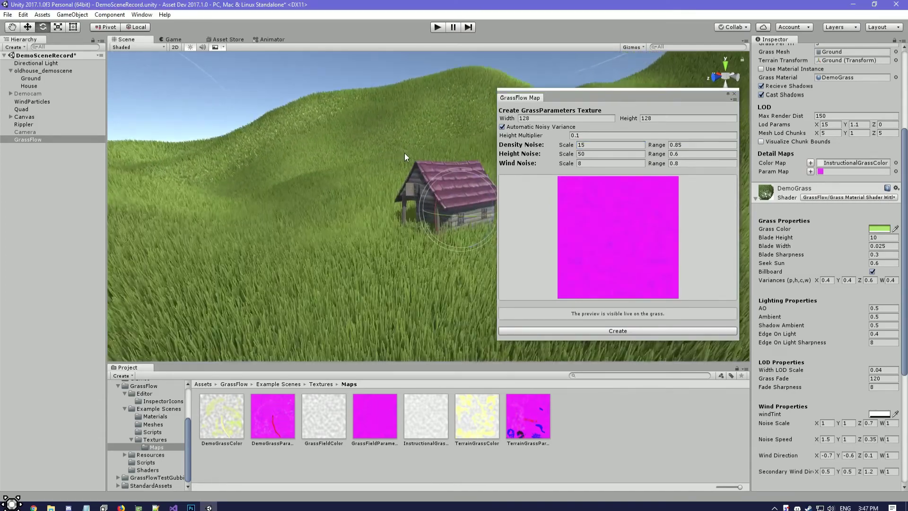
{"action": "right_click_drag", "start_coordinate": [347, 178], "coordinate": [333, 178]}
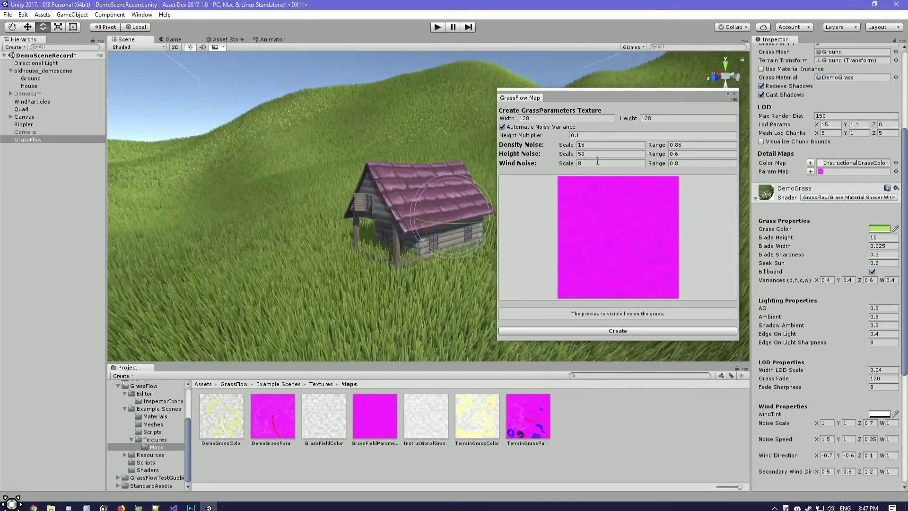
{"action": "right_click_drag", "start_coordinate": [408, 166], "coordinate": [435, 169]}
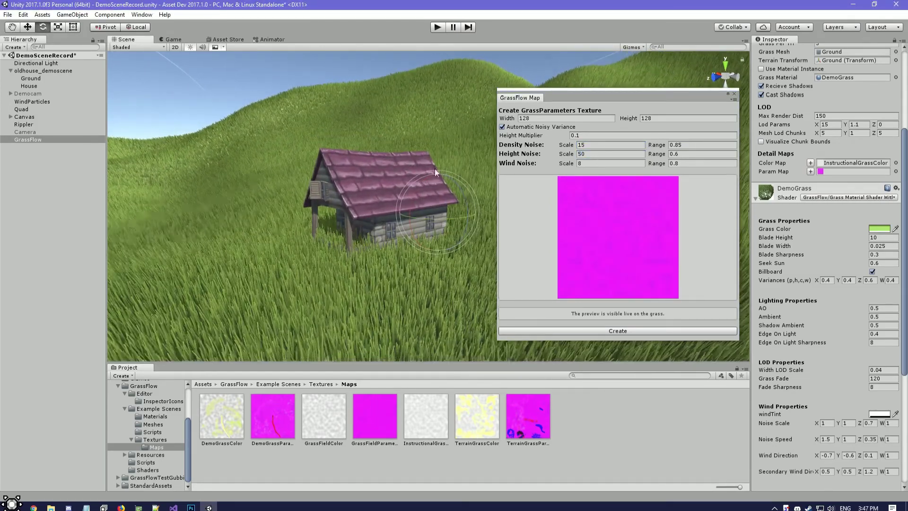
{"action": "right_click_drag", "start_coordinate": [401, 143], "coordinate": [371, 139]}
{"action": "middle_click_drag", "start_coordinate": [371, 139], "coordinate": [339, 147]}
Try height noise with range 0 and scale 150 and view the grass height variation on the hills.
{"action": "left_click_drag", "start_coordinate": [687, 152], "coordinate": [659, 156]}
{"action": "type", "text": "0"}
{"action": "right_click_drag", "start_coordinate": [449, 154], "coordinate": [520, 154]}
{"action": "right_click_drag", "start_coordinate": [395, 154], "coordinate": [421, 174]}
{"action": "left_click", "coordinate": [620, 156]}
{"action": "type", "text": "150"}
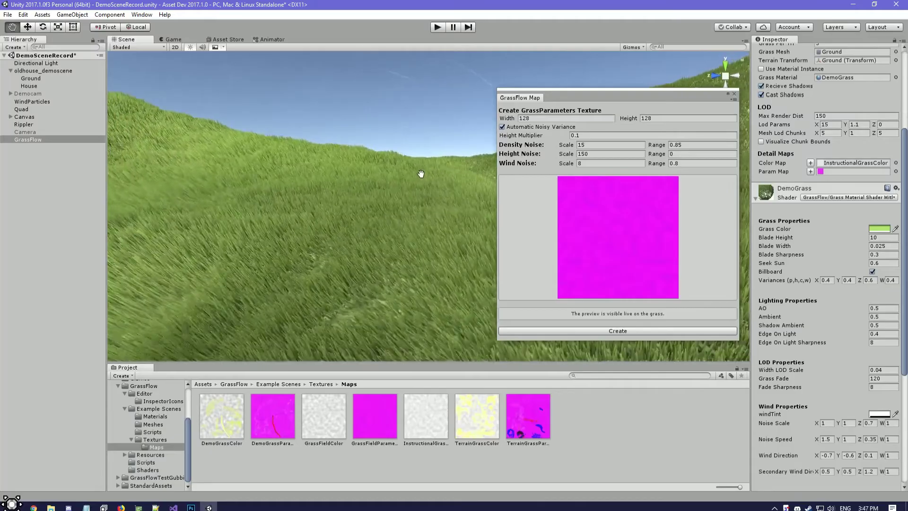
Set the parameter map's height noise to scale 120 and range 0.4.
{"action": "right_click_drag", "start_coordinate": [369, 163], "coordinate": [565, 146]}
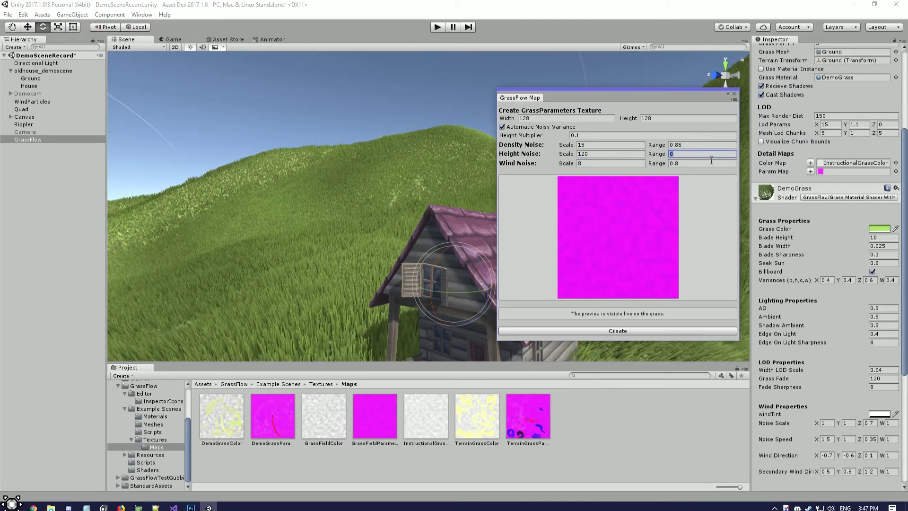
{"action": "key", "text": "BackSpace"}
{"action": "type", "text": "4"}
{"action": "right_click_drag", "start_coordinate": [412, 165], "coordinate": [489, 200]}
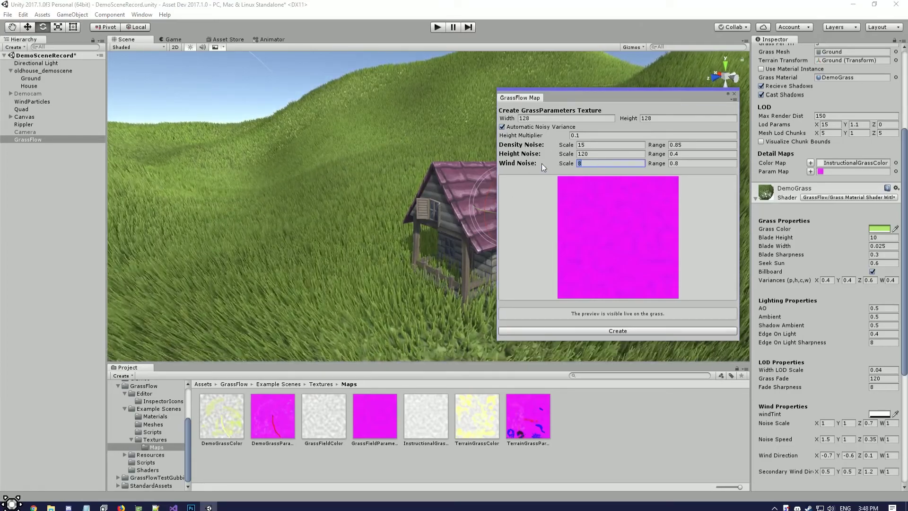
Try wind noise with scale 120 and range -1 while viewing the grass from above the house.
{"action": "right_click_drag", "start_coordinate": [352, 164], "coordinate": [388, 166]}
{"action": "middle_click_drag", "start_coordinate": [388, 166], "coordinate": [385, 208]}
{"action": "right_click_drag", "start_coordinate": [385, 207], "coordinate": [348, 194]}
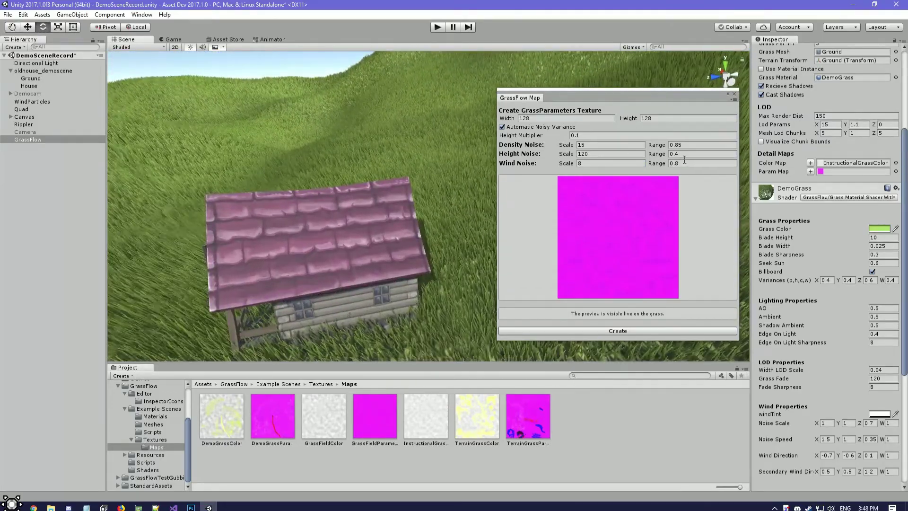
{"action": "type", "text": "120"}
{"action": "right_click_drag", "start_coordinate": [411, 138], "coordinate": [461, 143]}
{"action": "left_click", "coordinate": [593, 163]}
{"action": "type", "text": "-1"}
Set the parameter map's wind noise to scale 15 and range 0.6, and view the grass movement around the house.
{"action": "left_click", "coordinate": [618, 163]}
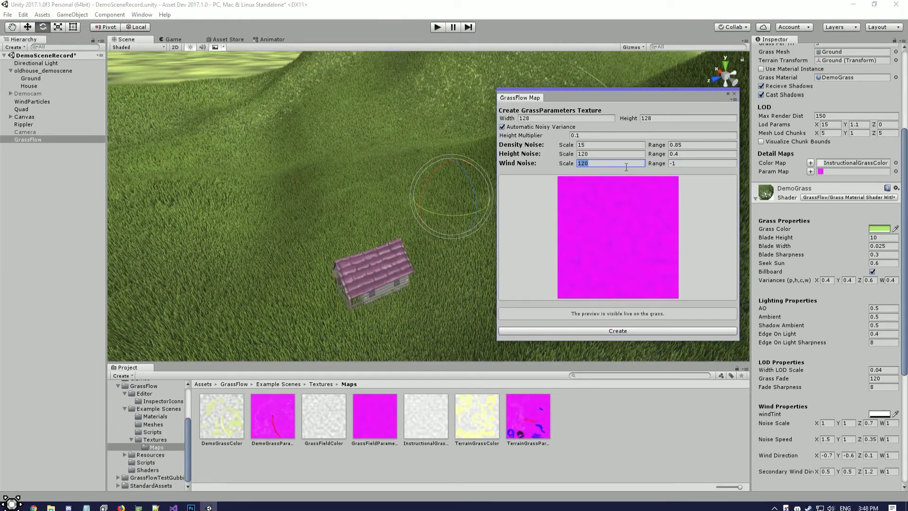
{"action": "right_click_drag", "start_coordinate": [391, 145], "coordinate": [393, 148]}
{"action": "right_click_drag", "start_coordinate": [405, 260], "coordinate": [276, 138]}
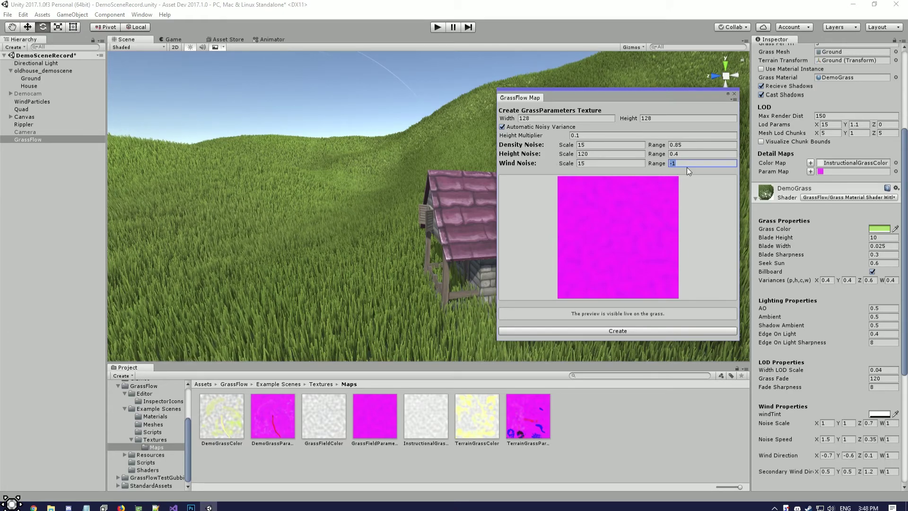
{"action": "key", "text": "BackSpace"}
{"action": "type", "text": "6"}
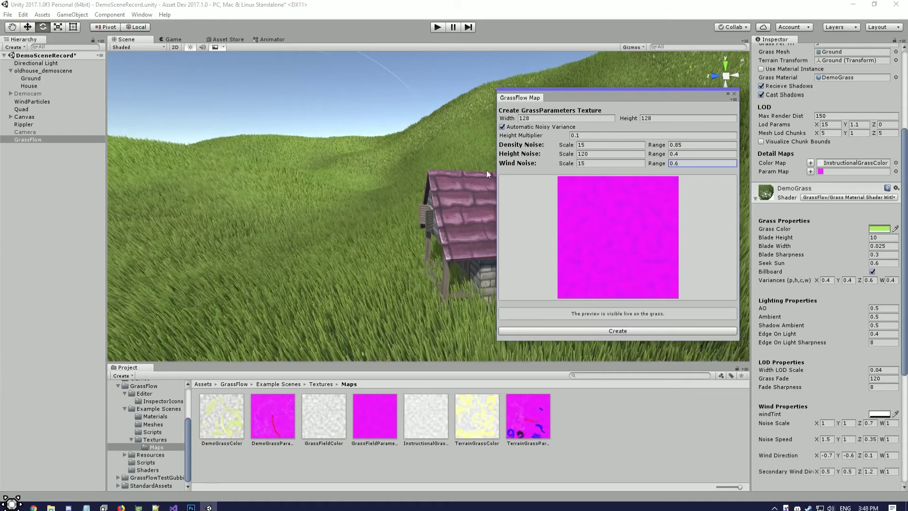
{"action": "right_click_drag", "start_coordinate": [375, 159], "coordinate": [380, 161]}
{"action": "middle_click_drag", "start_coordinate": [379, 161], "coordinate": [415, 173]}
{"action": "right_click_drag", "start_coordinate": [427, 155], "coordinate": [316, 140]}
Set the parameter map's width and height to 256 and view the grass close to the house.
{"action": "right_click_drag", "start_coordinate": [394, 149], "coordinate": [402, 147]}
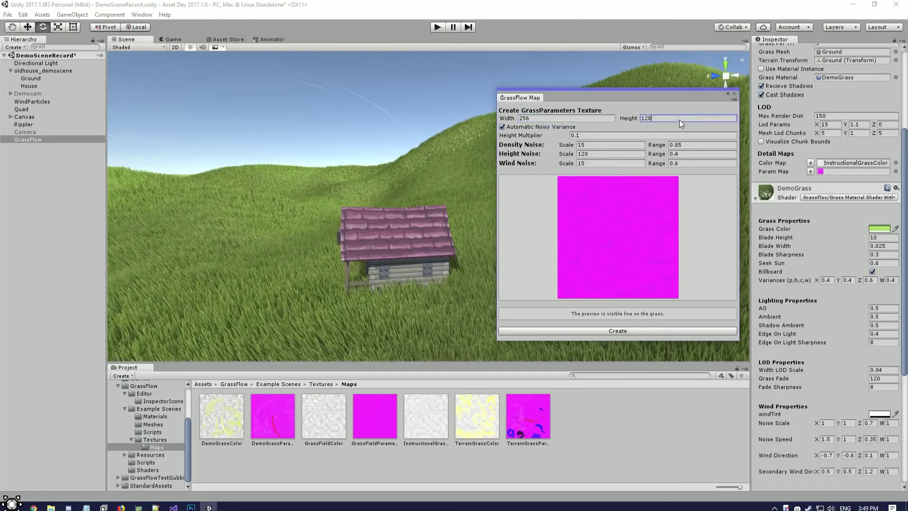
{"action": "right_click_drag", "start_coordinate": [346, 130], "coordinate": [401, 188]}
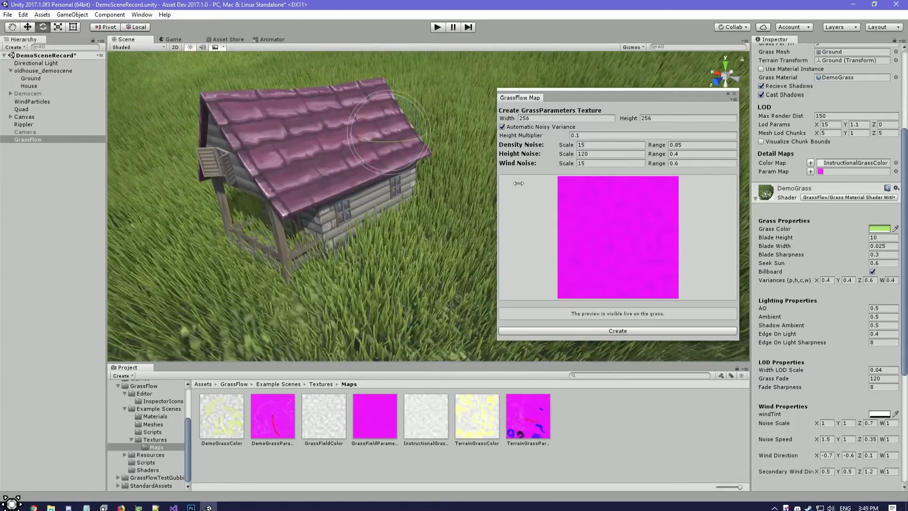
Save the parameter map as InstructionalGrassParameters.png and check the map textures assigned in the DemoGrass material.
{"action": "left_click", "coordinate": [604, 331]}
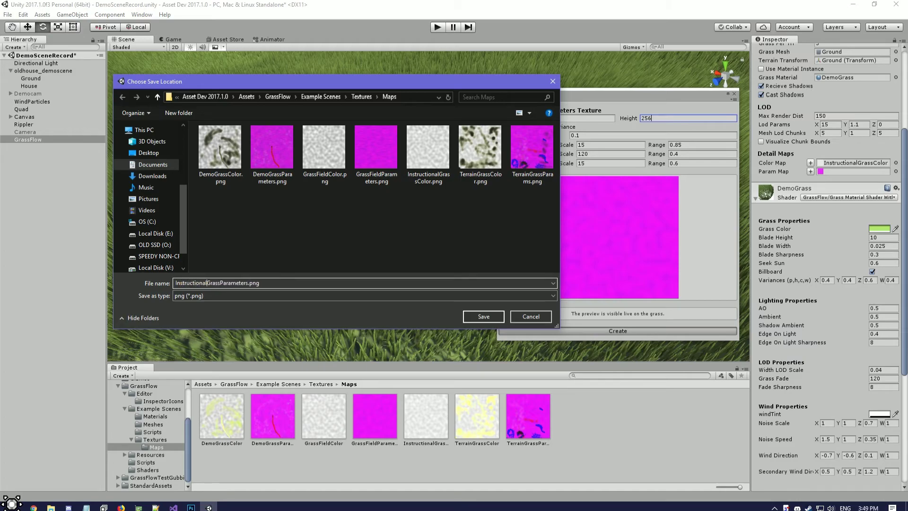
{"action": "left_click", "coordinate": [473, 316]}
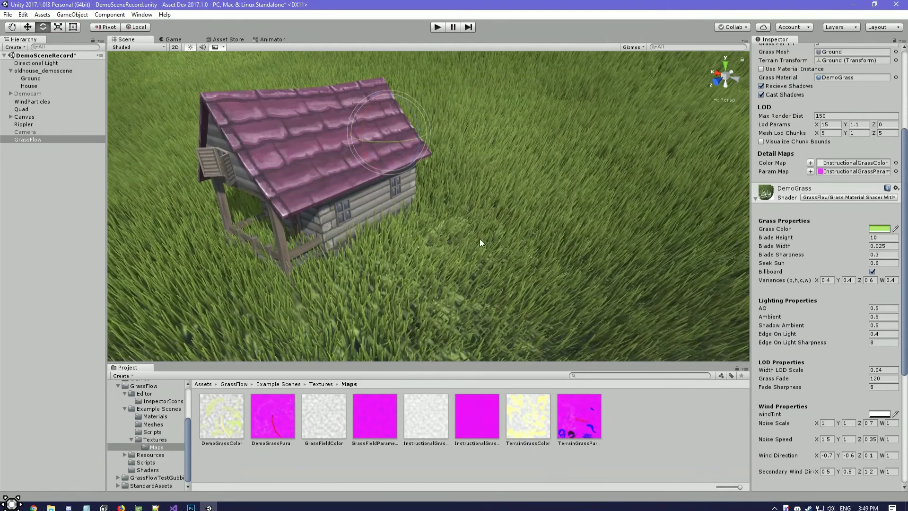
{"action": "scroll", "coordinate": [836, 306], "scroll_direction": "down", "scroll_amount": 10}
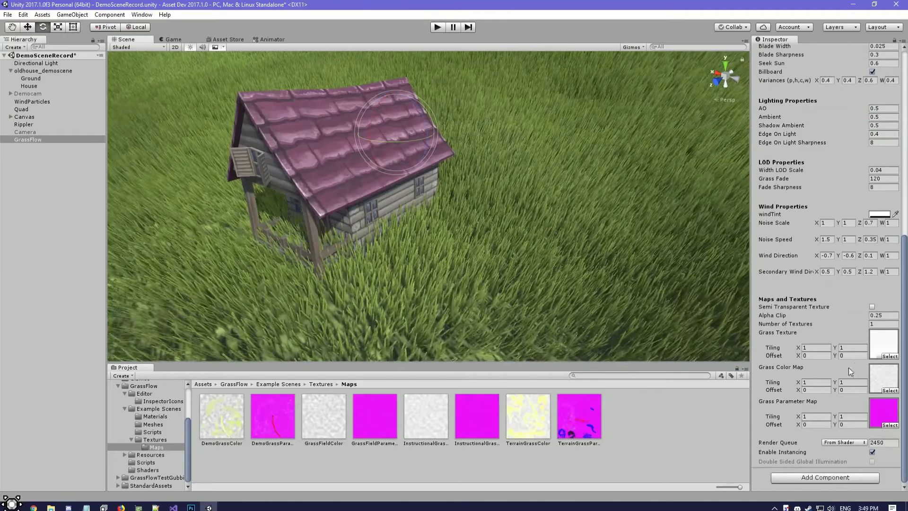
{"action": "right_click_drag", "start_coordinate": [536, 161], "coordinate": [520, 190]}
{"action": "scroll", "coordinate": [837, 178], "scroll_direction": "up", "scroll_amount": 15}
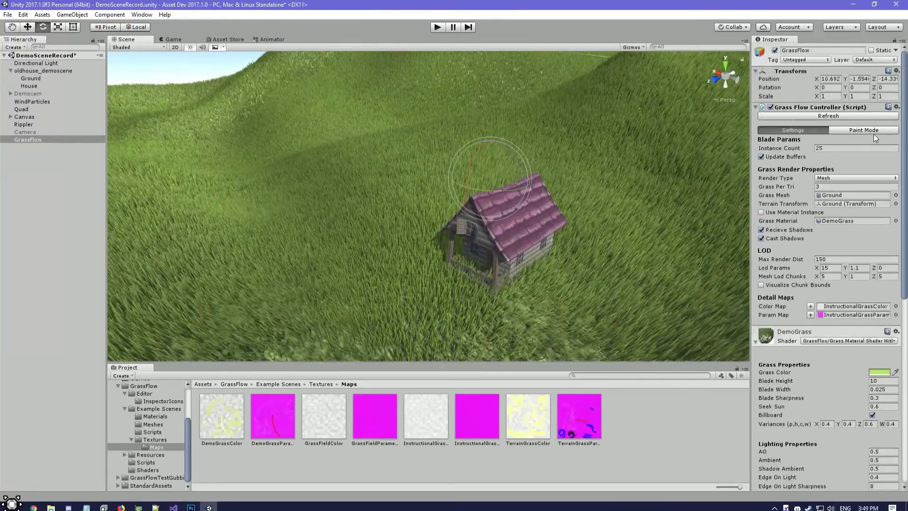
Switch the Grass Flow Controller to paint mode and enable map painting.
{"action": "left_click", "coordinate": [813, 130]}
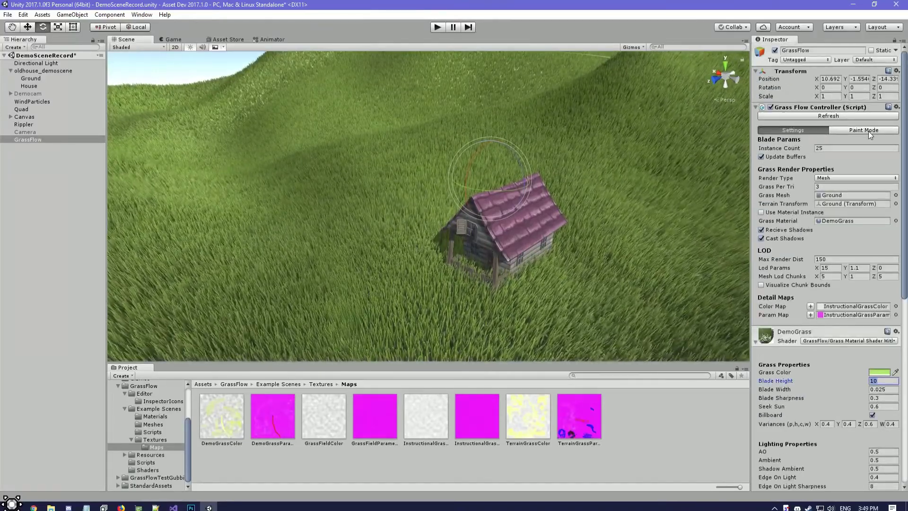
{"action": "left_click", "coordinate": [869, 131]}
{"action": "middle_click_drag", "start_coordinate": [705, 170], "coordinate": [658, 142]}
{"action": "right_click_drag", "start_coordinate": [659, 142], "coordinate": [588, 137]}
{"action": "middle_click_drag", "start_coordinate": [588, 138], "coordinate": [620, 184]}
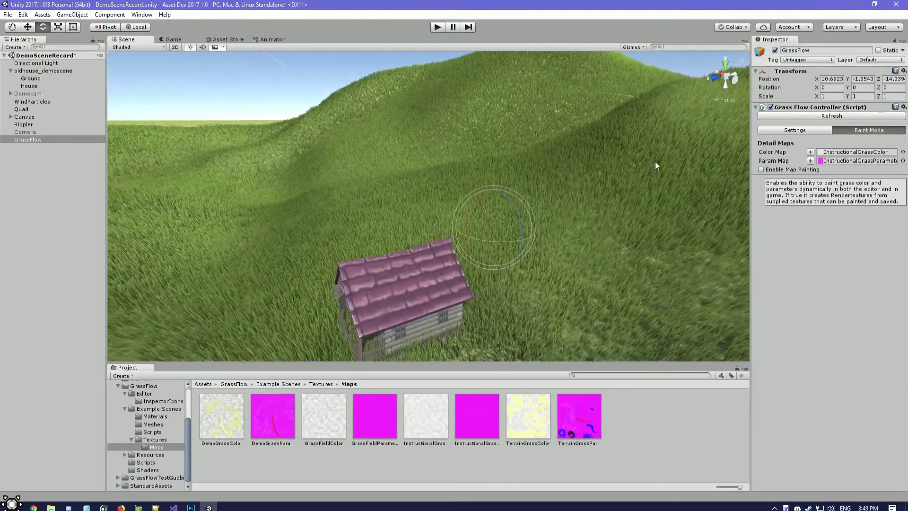
{"action": "right_click_drag", "start_coordinate": [670, 161], "coordinate": [632, 162]}
{"action": "right_click_drag", "start_coordinate": [739, 235], "coordinate": [601, 195]}
{"action": "right_click_drag", "start_coordinate": [478, 265], "coordinate": [501, 237]}
{"action": "left_click", "coordinate": [789, 170]}
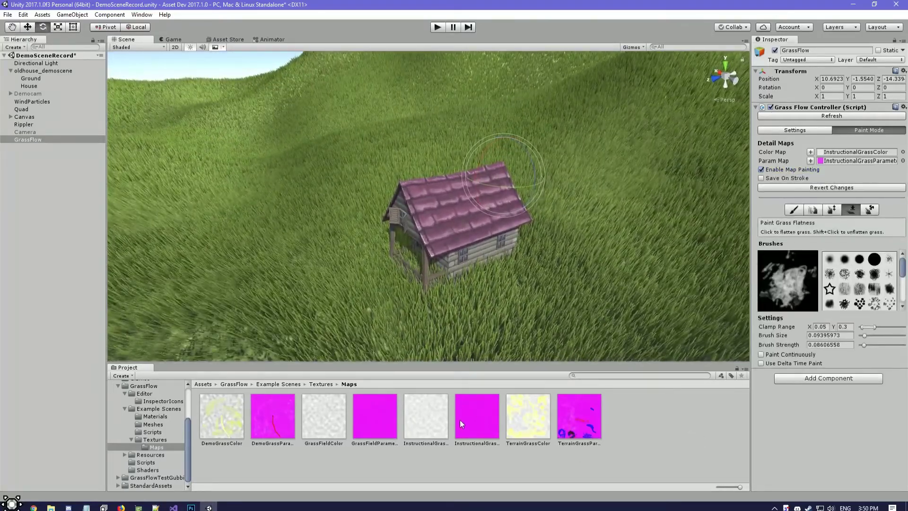
Choose the star brush and set the brush size to about 0.3 and the brush strength to 1.
{"action": "right_click_drag", "start_coordinate": [462, 220], "coordinate": [418, 182]}
{"action": "mouse_move", "coordinate": [532, 223]}
{"action": "right_mouse_down"}
{"action": "mouse_move", "coordinate": [501, 270]}
{"action": "mouse_move", "coordinate": [464, 278]}
{"action": "right_mouse_up"}
{"action": "right_click_drag", "start_coordinate": [535, 248], "coordinate": [493, 256]}
{"action": "left_click_drag", "start_coordinate": [865, 336], "coordinate": [873, 336]}
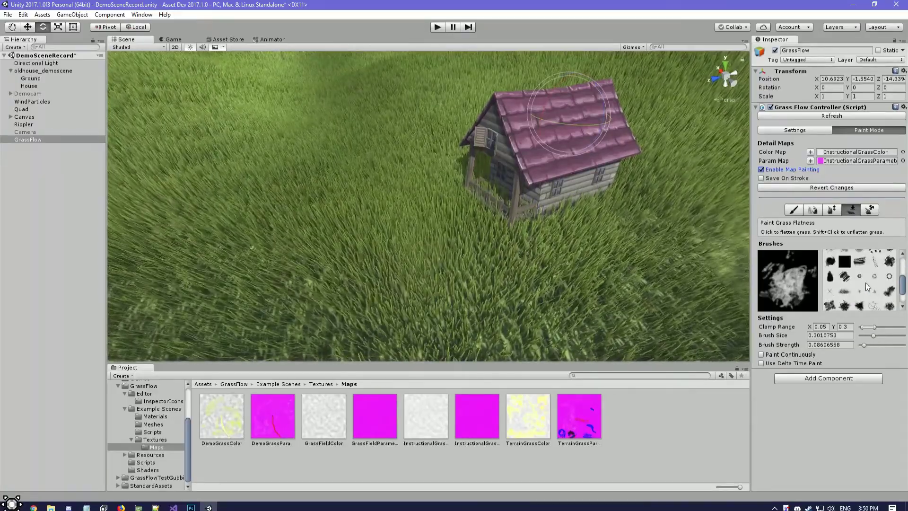
{"action": "left_click", "coordinate": [859, 260]}
{"action": "left_click", "coordinate": [830, 289]}
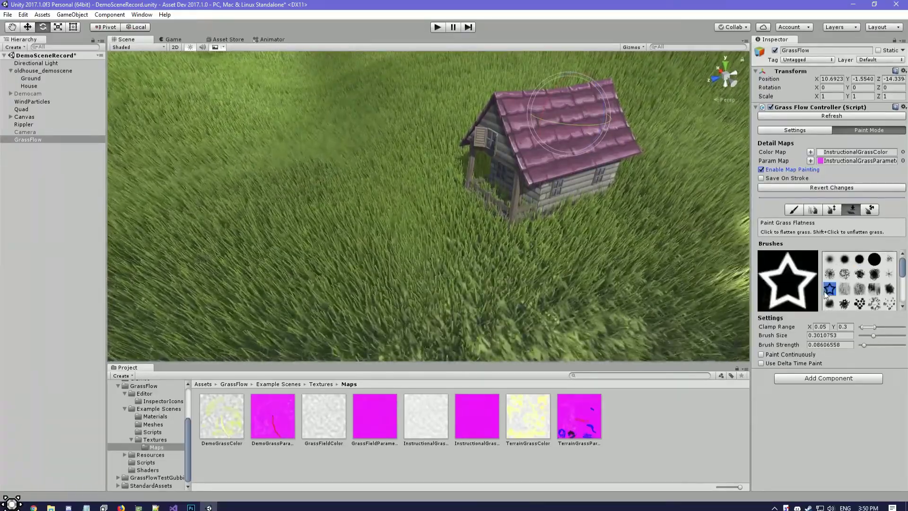
{"action": "middle_click_drag", "start_coordinate": [362, 270], "coordinate": [364, 213]}
{"action": "scroll", "coordinate": [365, 212], "scroll_direction": "down", "scroll_amount": 5}
{"action": "mouse_move", "coordinate": [374, 127]}
{"action": "middle_mouse_down"}
{"action": "mouse_move", "coordinate": [385, 195]}
{"action": "mouse_move", "coordinate": [347, 235]}
{"action": "middle_mouse_up"}
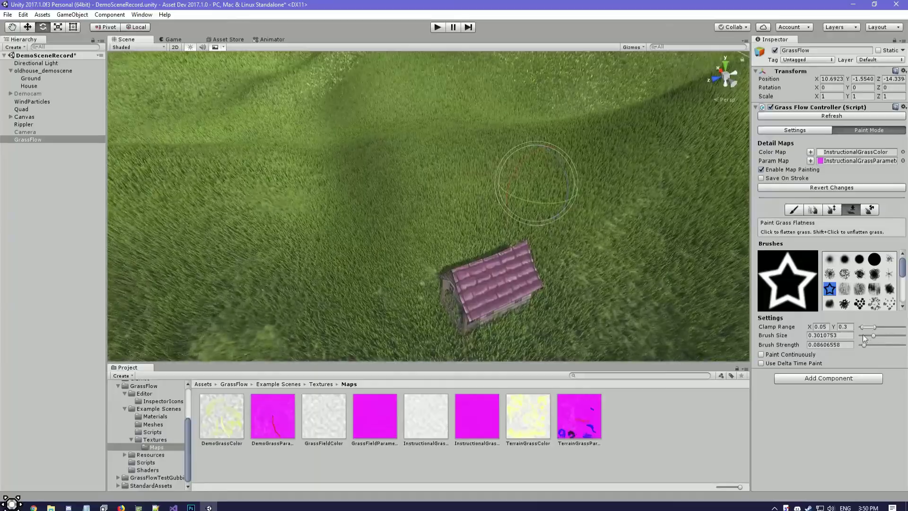
{"action": "left_click_drag", "start_coordinate": [879, 349], "coordinate": [907, 349]}
Examine the grass around the house and on the surrounding hills with the star brush active.
{"action": "right_click_drag", "start_coordinate": [460, 234], "coordinate": [462, 215]}
{"action": "key", "text": "w"}
{"action": "left_click", "coordinate": [443, 262]}
{"action": "mouse_move", "coordinate": [558, 264]}
{"action": "right_mouse_down"}
{"action": "mouse_move", "coordinate": [610, 258]}
{"action": "mouse_move", "coordinate": [600, 290]}
{"action": "mouse_move", "coordinate": [550, 263]}
{"action": "mouse_move", "coordinate": [537, 251]}
{"action": "mouse_move", "coordinate": [542, 215]}
{"action": "mouse_move", "coordinate": [569, 254]}
{"action": "mouse_move", "coordinate": [565, 285]}
{"action": "mouse_move", "coordinate": [526, 290]}
{"action": "mouse_move", "coordinate": [502, 279]}
{"action": "right_mouse_up"}
{"action": "key", "text": "w"}
{"action": "mouse_move", "coordinate": [430, 221]}
{"action": "right_mouse_down"}
{"action": "mouse_move", "coordinate": [547, 237]}
{"action": "mouse_move", "coordinate": [546, 251]}
{"action": "mouse_move", "coordinate": [522, 198]}
{"action": "mouse_move", "coordinate": [499, 190]}
{"action": "mouse_move", "coordinate": [501, 202]}
{"action": "right_mouse_up"}
{"action": "mouse_move", "coordinate": [542, 182]}
{"action": "right_mouse_down"}
{"action": "mouse_move", "coordinate": [547, 190]}
{"action": "mouse_move", "coordinate": [432, 193]}
{"action": "mouse_move", "coordinate": [486, 209]}
{"action": "mouse_move", "coordinate": [378, 241]}
{"action": "mouse_move", "coordinate": [475, 207]}
{"action": "mouse_move", "coordinate": [510, 171]}
{"action": "mouse_move", "coordinate": [331, 215]}
{"action": "mouse_move", "coordinate": [523, 154]}
{"action": "mouse_move", "coordinate": [314, 183]}
{"action": "mouse_move", "coordinate": [541, 154]}
{"action": "mouse_move", "coordinate": [495, 189]}
{"action": "mouse_move", "coordinate": [541, 235]}
{"action": "right_mouse_up"}
{"action": "right_click_drag", "start_coordinate": [619, 230], "coordinate": [518, 258]}
{"action": "right_click_drag", "start_coordinate": [448, 291], "coordinate": [795, 171]}
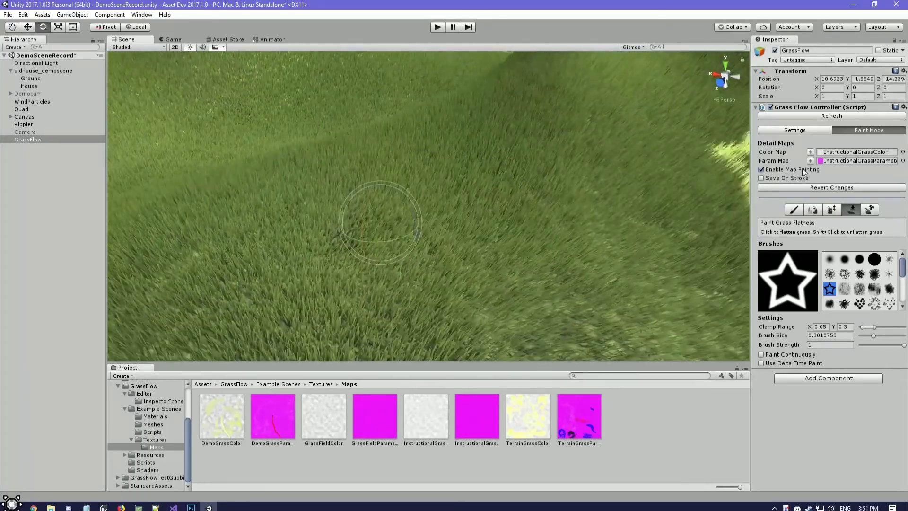
Toggle Save On Stroke on and back off, and preview the star brush on the hillside.
{"action": "left_click", "coordinate": [799, 178]}
{"action": "mouse_move", "coordinate": [397, 208]}
{"action": "right_mouse_down"}
{"action": "mouse_move", "coordinate": [462, 236]}
{"action": "mouse_move", "coordinate": [662, 214]}
{"action": "right_mouse_up"}
{"action": "left_click", "coordinate": [796, 179]}
{"action": "mouse_move", "coordinate": [535, 199]}
{"action": "right_mouse_down"}
{"action": "mouse_move", "coordinate": [592, 214]}
{"action": "mouse_move", "coordinate": [476, 222]}
{"action": "mouse_move", "coordinate": [471, 231]}
{"action": "mouse_move", "coordinate": [569, 222]}
{"action": "mouse_move", "coordinate": [534, 200]}
{"action": "right_mouse_up"}
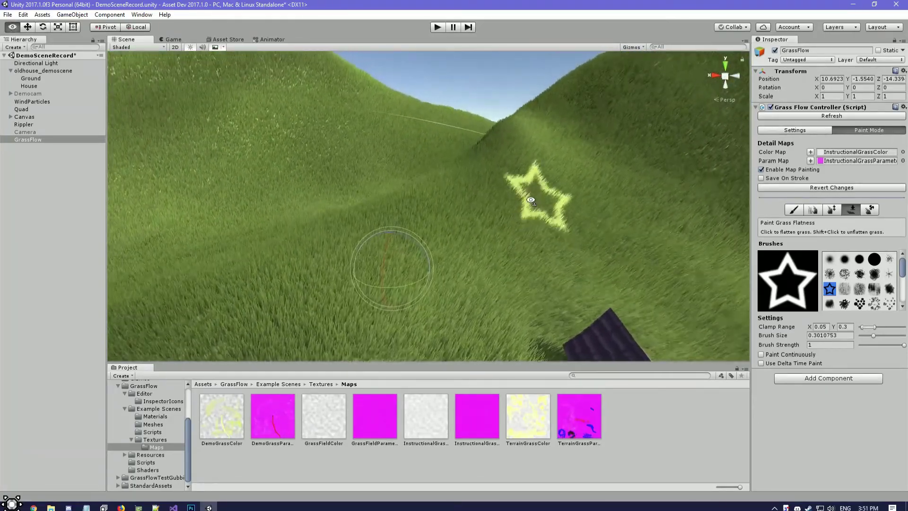
{"action": "right_click_drag", "start_coordinate": [483, 175], "coordinate": [527, 183]}
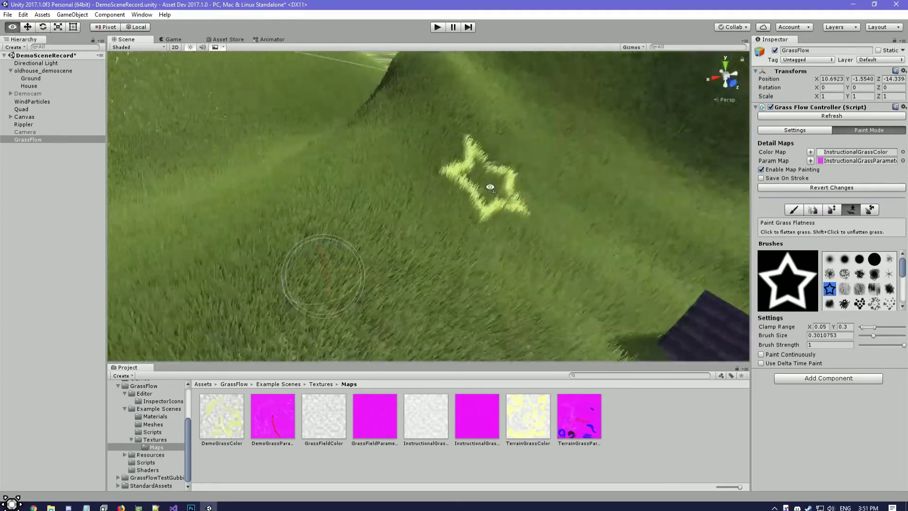
{"action": "right_click_drag", "start_coordinate": [482, 203], "coordinate": [483, 193]}
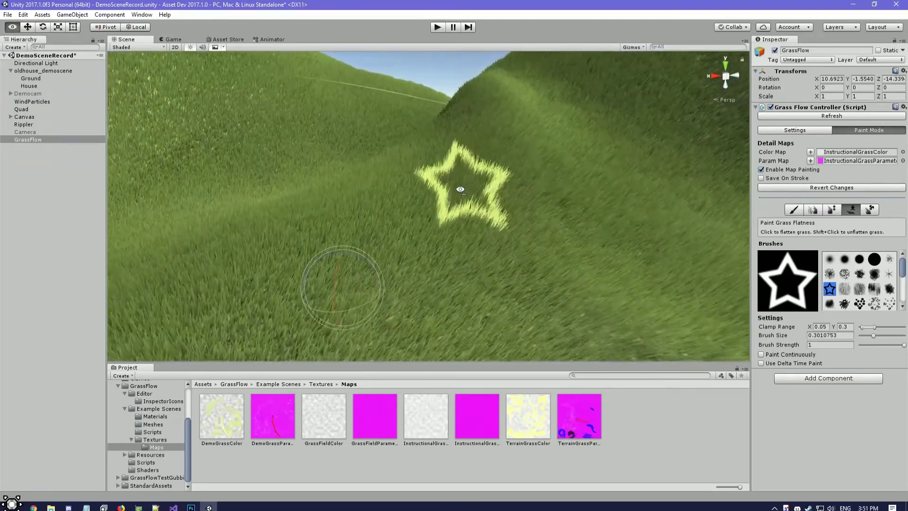
Try a yellow-green star stroke on the hillside with the grass color tool and view it from several angles.
{"action": "left_click_drag", "start_coordinate": [560, 190], "coordinate": [584, 170]}
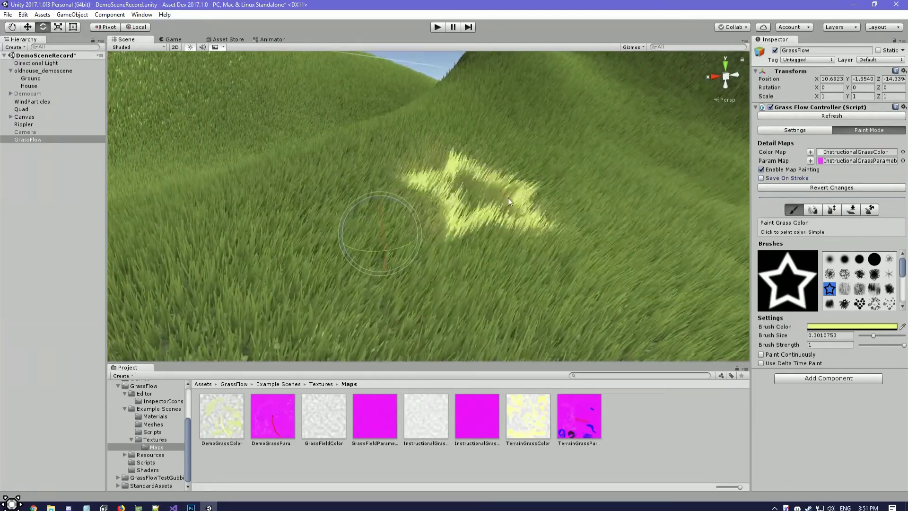
{"action": "middle_click_drag", "start_coordinate": [508, 202], "coordinate": [554, 197]}
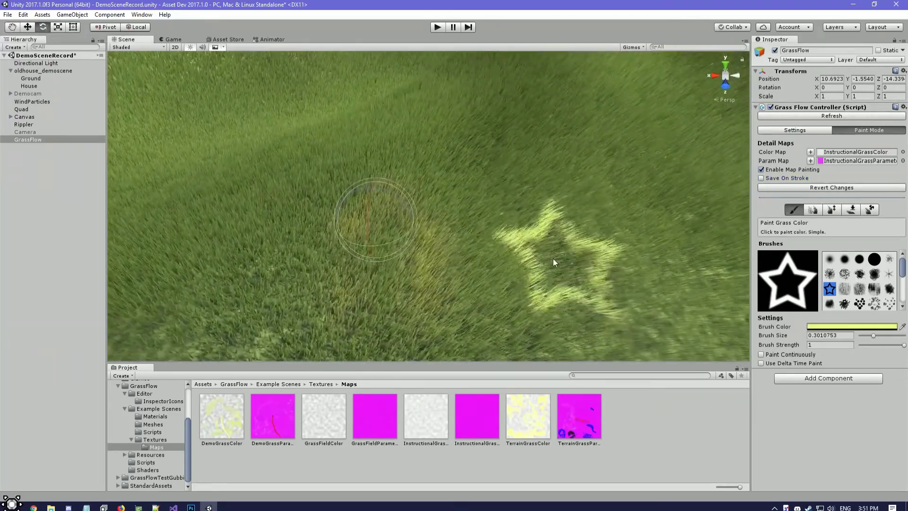
{"action": "right_click_drag", "start_coordinate": [554, 259], "coordinate": [375, 226]}
{"action": "right_click_drag", "start_coordinate": [536, 222], "coordinate": [538, 168]}
{"action": "mouse_move", "coordinate": [543, 206]}
{"action": "right_mouse_down"}
{"action": "mouse_move", "coordinate": [433, 249]}
{"action": "mouse_move", "coordinate": [499, 247]}
{"action": "mouse_move", "coordinate": [543, 229]}
{"action": "mouse_move", "coordinate": [550, 212]}
{"action": "mouse_move", "coordinate": [524, 243]}
{"action": "mouse_move", "coordinate": [544, 184]}
{"action": "mouse_move", "coordinate": [559, 218]}
{"action": "mouse_move", "coordinate": [532, 219]}
{"action": "right_mouse_up"}
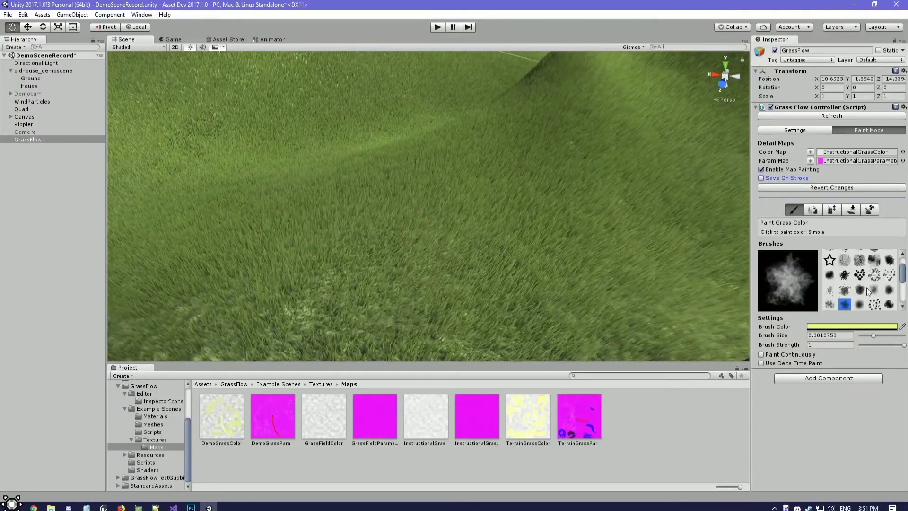
Choose a soft cloud-like brush, set size to about 0.56 and strength to about 0.15, and enable Use Delta Time Paint.
{"action": "right_click_drag", "start_coordinate": [615, 221], "coordinate": [587, 217]}
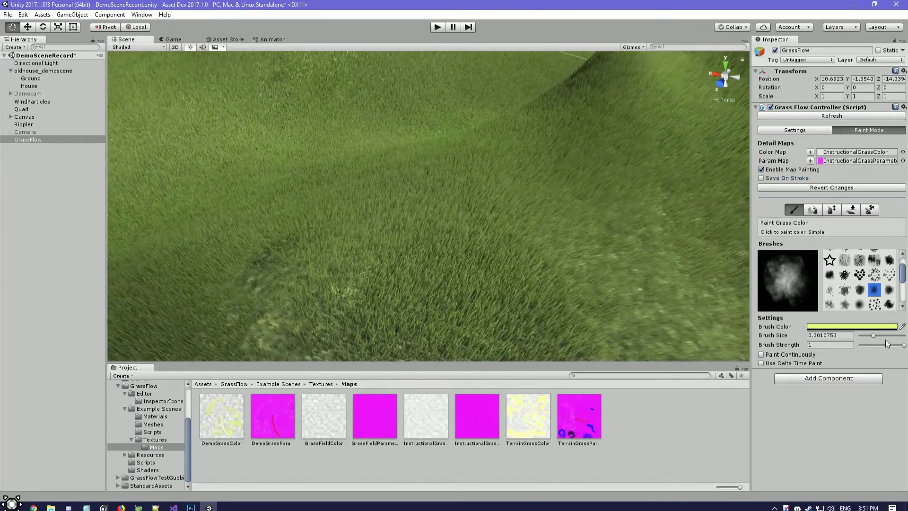
{"action": "left_click_drag", "start_coordinate": [883, 337], "coordinate": [862, 348]}
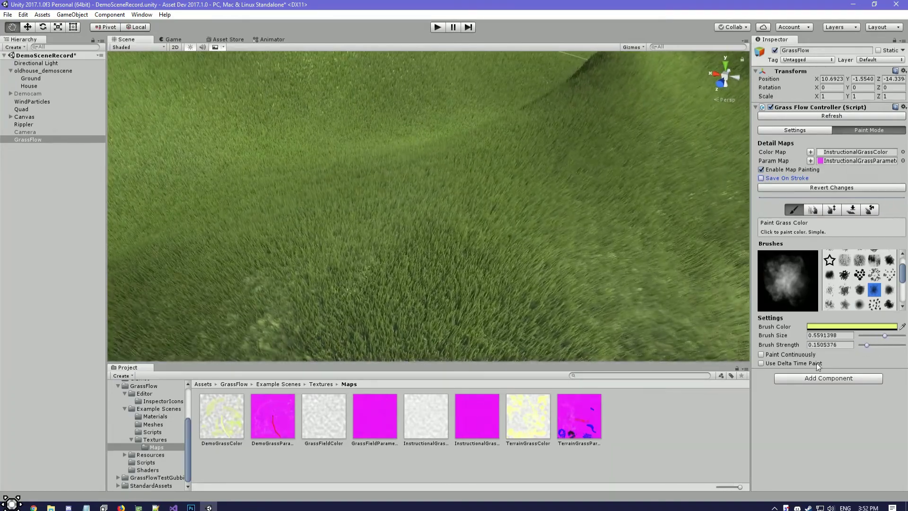
{"action": "key", "text": "s"}
Paint soft yellow-green color variation over the large hill and its slopes.
{"action": "right_click_drag", "start_coordinate": [563, 275], "coordinate": [444, 277]}
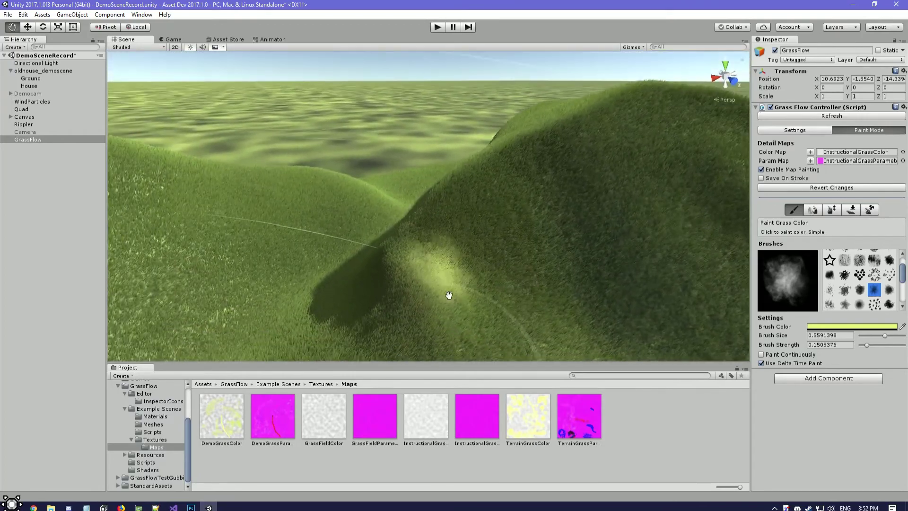
{"action": "right_click_drag", "start_coordinate": [462, 188], "coordinate": [566, 191]}
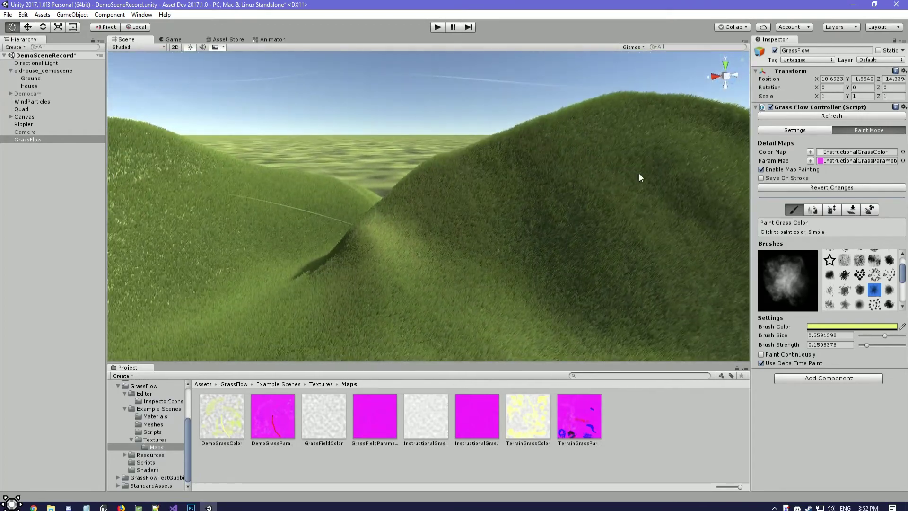
{"action": "right_click_drag", "start_coordinate": [628, 144], "coordinate": [602, 210]}
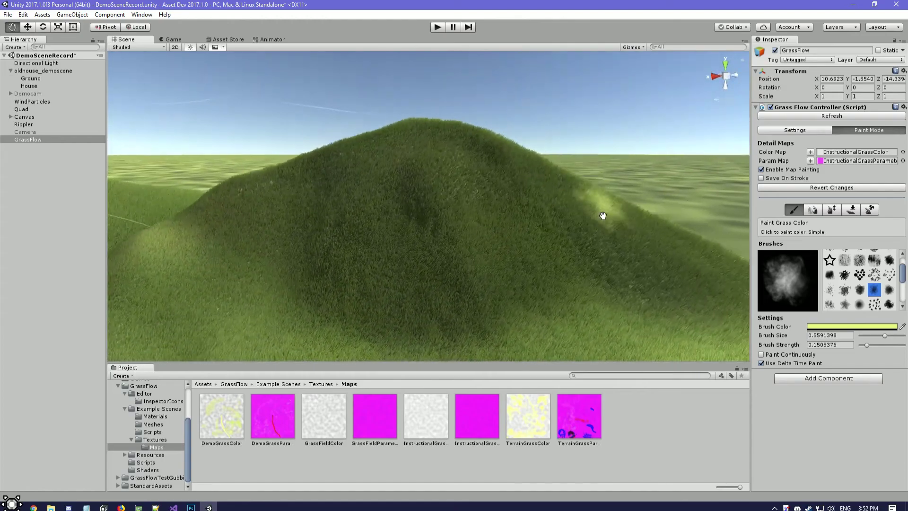
{"action": "right_click_drag", "start_coordinate": [706, 273], "coordinate": [607, 279]}
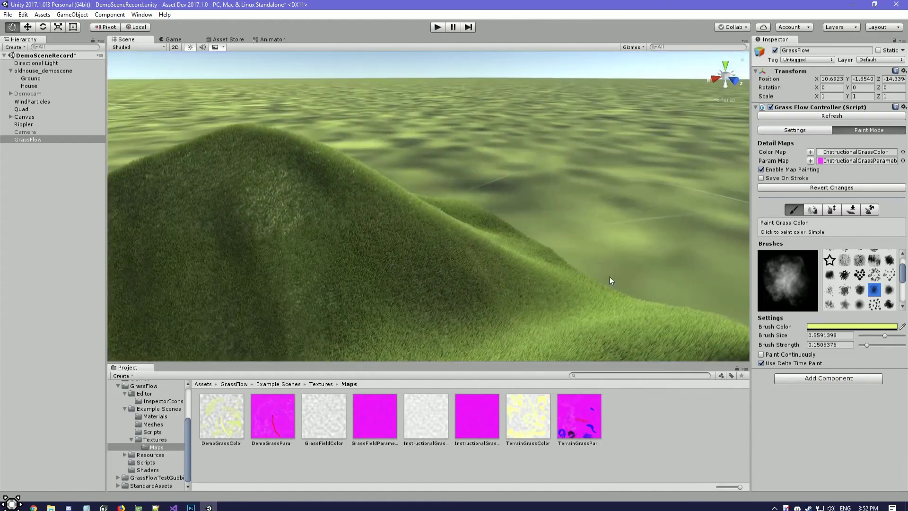
{"action": "right_click_drag", "start_coordinate": [532, 260], "coordinate": [298, 124]}
{"action": "right_click_drag", "start_coordinate": [414, 189], "coordinate": [499, 265]}
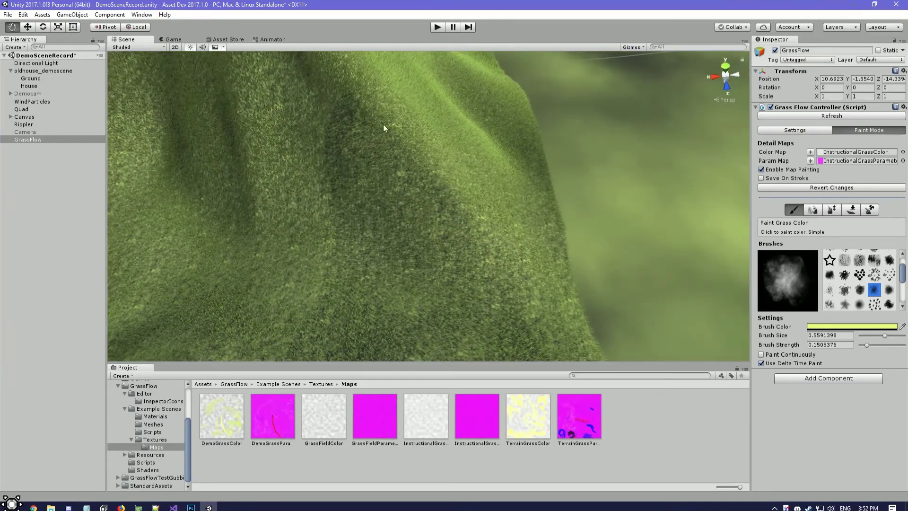
{"action": "right_click_drag", "start_coordinate": [435, 159], "coordinate": [487, 222]}
{"action": "right_click_drag", "start_coordinate": [320, 182], "coordinate": [323, 265]}
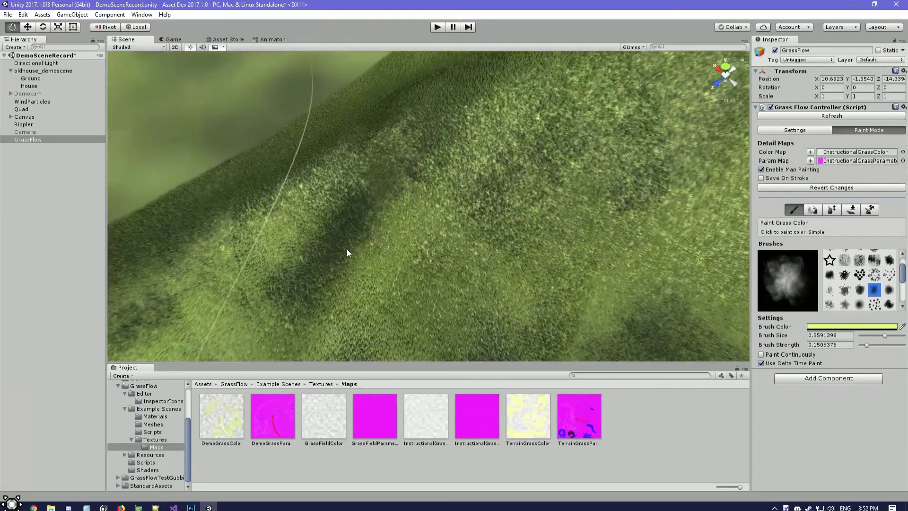
Paint yellow-green color across the remaining hills and ridges, and deselect the GrassFlow object.
{"action": "right_click_drag", "start_coordinate": [316, 152], "coordinate": [386, 113]}
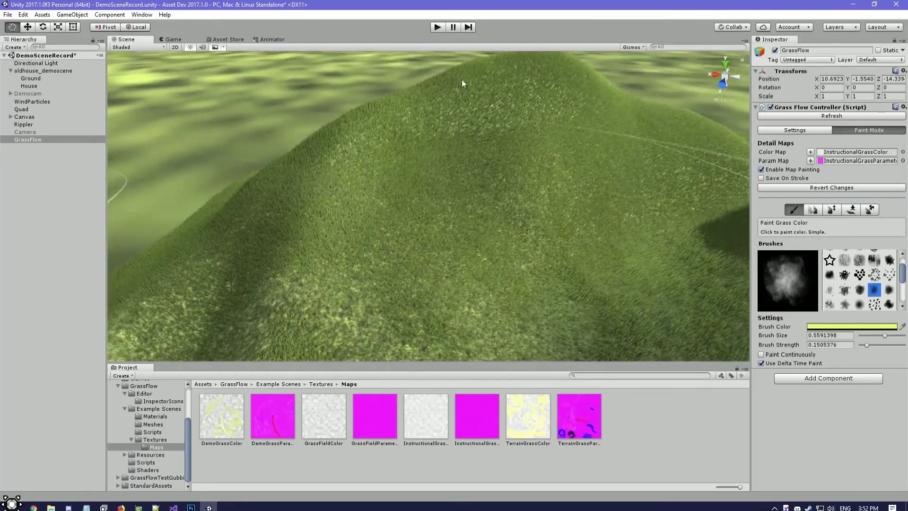
{"action": "right_click_drag", "start_coordinate": [454, 77], "coordinate": [547, 118]}
{"action": "right_click_drag", "start_coordinate": [603, 169], "coordinate": [278, 244]}
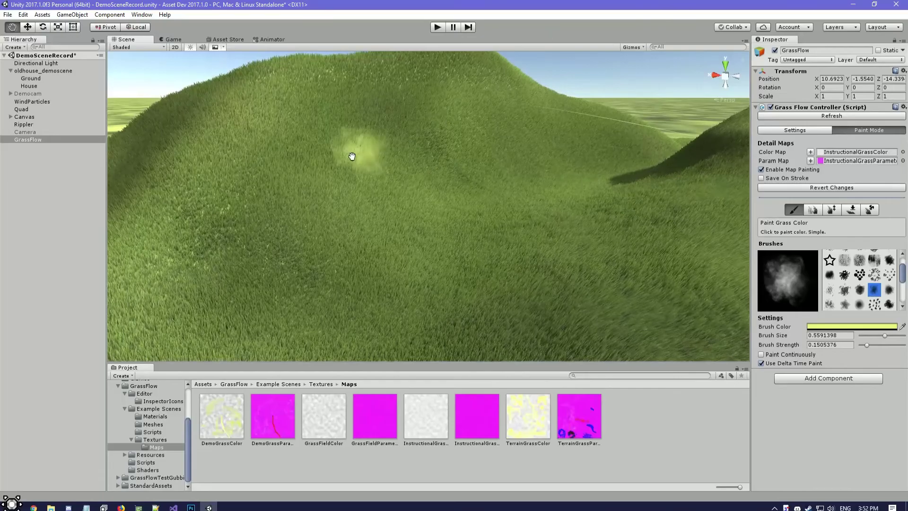
{"action": "right_click_drag", "start_coordinate": [529, 102], "coordinate": [361, 96]}
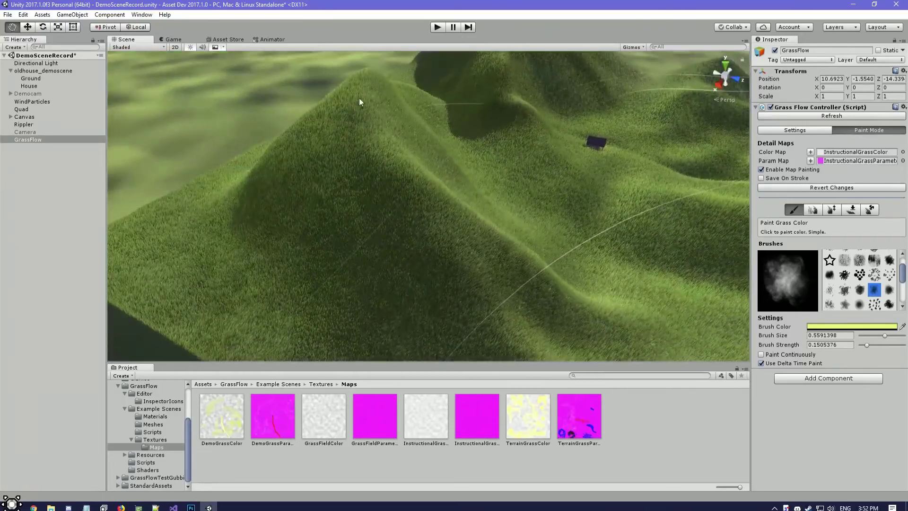
{"action": "key", "text": "w"}
{"action": "right_click_drag", "start_coordinate": [359, 131], "coordinate": [367, 194]}
{"action": "right_click_drag", "start_coordinate": [280, 216], "coordinate": [343, 213]}
{"action": "mouse_move", "coordinate": [284, 229]}
{"action": "right_mouse_down"}
{"action": "mouse_move", "coordinate": [305, 240]}
{"action": "mouse_move", "coordinate": [325, 203]}
{"action": "mouse_move", "coordinate": [494, 161]}
{"action": "right_mouse_up"}
{"action": "left_click", "coordinate": [423, 188]}
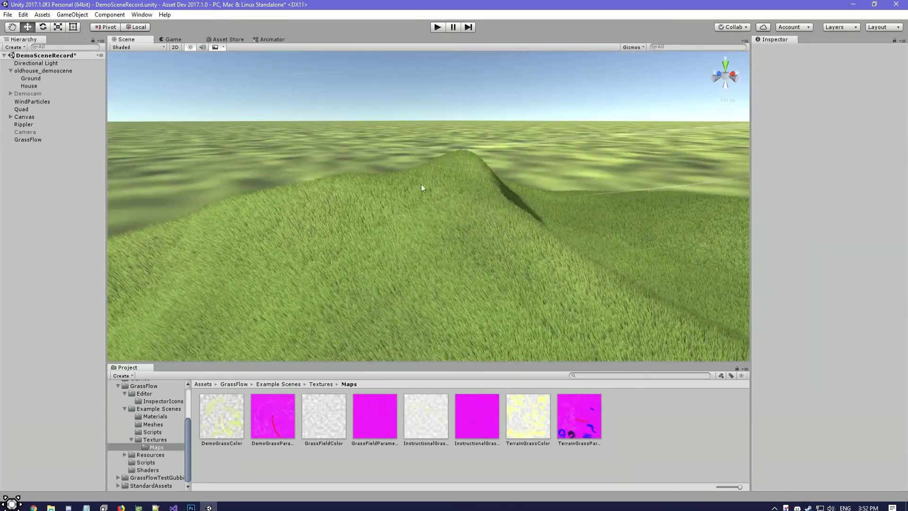
Reselect GrassFlow, paint more color along the valleys and slopes, and deselect and reselect the object.
{"action": "double_click", "coordinate": [64, 140]}
{"action": "right_click_drag", "start_coordinate": [466, 194], "coordinate": [527, 136]}
{"action": "right_click_drag", "start_coordinate": [494, 211], "coordinate": [466, 235]}
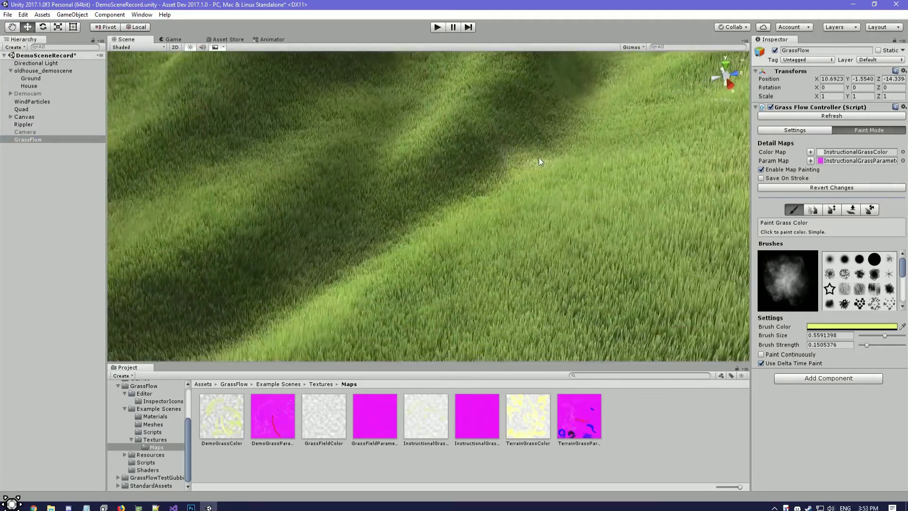
{"action": "right_click_drag", "start_coordinate": [375, 251], "coordinate": [399, 197]}
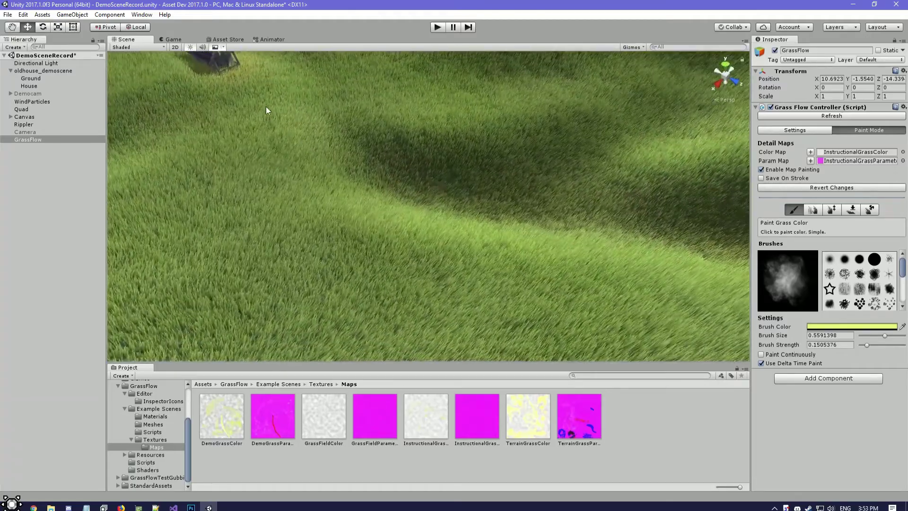
{"action": "right_click_drag", "start_coordinate": [270, 102], "coordinate": [441, 170]}
{"action": "right_click_drag", "start_coordinate": [432, 209], "coordinate": [492, 165]}
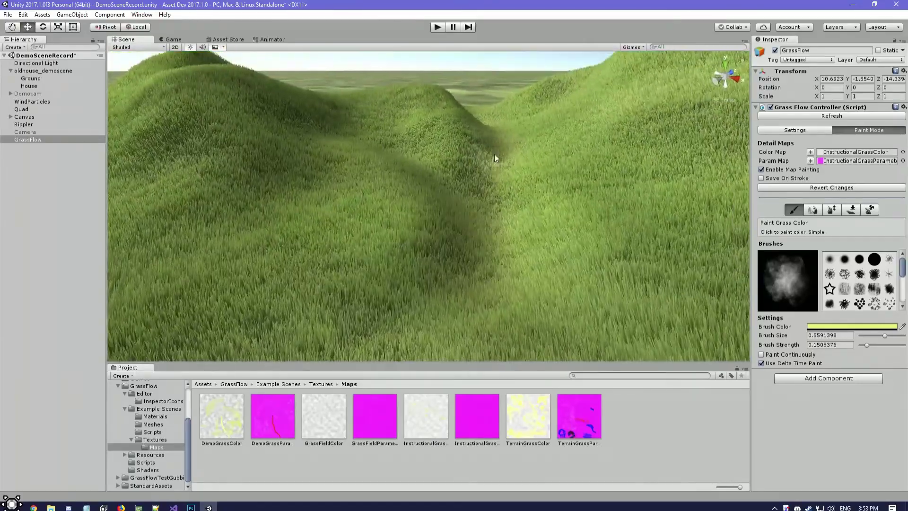
{"action": "right_click_drag", "start_coordinate": [506, 257], "coordinate": [441, 230]}
{"action": "right_click_drag", "start_coordinate": [383, 150], "coordinate": [555, 188]}
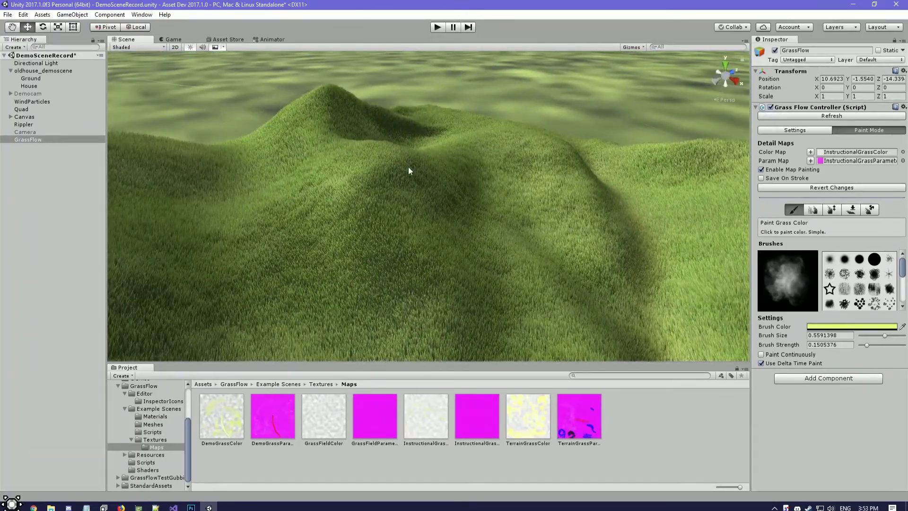
{"action": "left_click", "coordinate": [286, 146]}
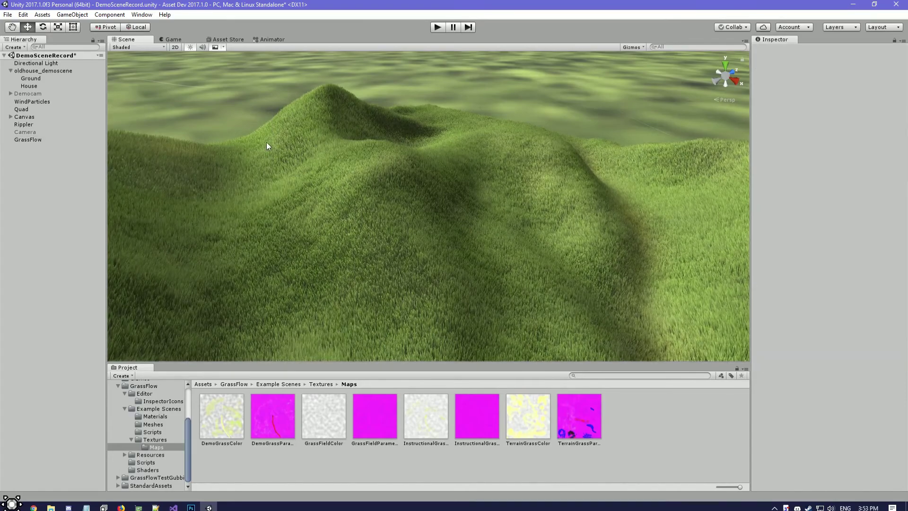
{"action": "left_click", "coordinate": [41, 140]}
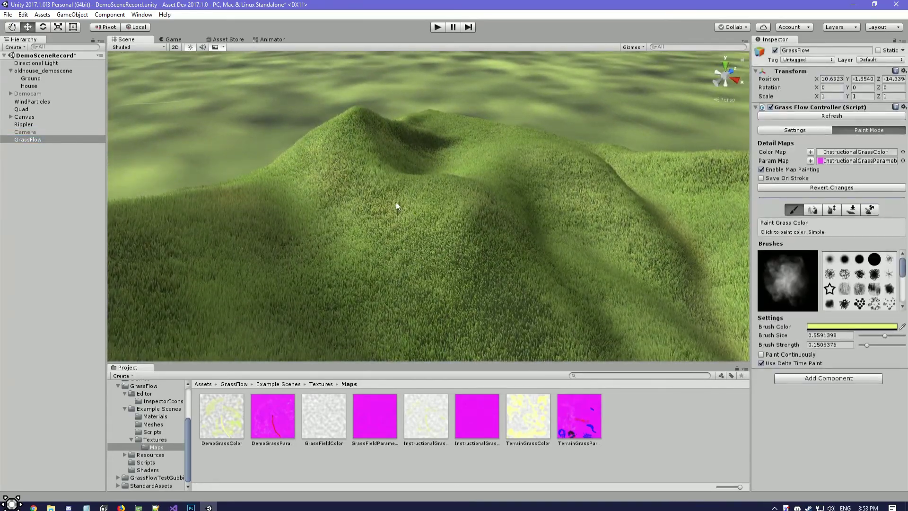
Raise the brush color's alpha to 1 for painting the hills.
{"action": "left_click_drag", "start_coordinate": [487, 195], "coordinate": [345, 222], "text": "alt"}
{"action": "middle_click_drag", "start_coordinate": [346, 222], "coordinate": [334, 241]}
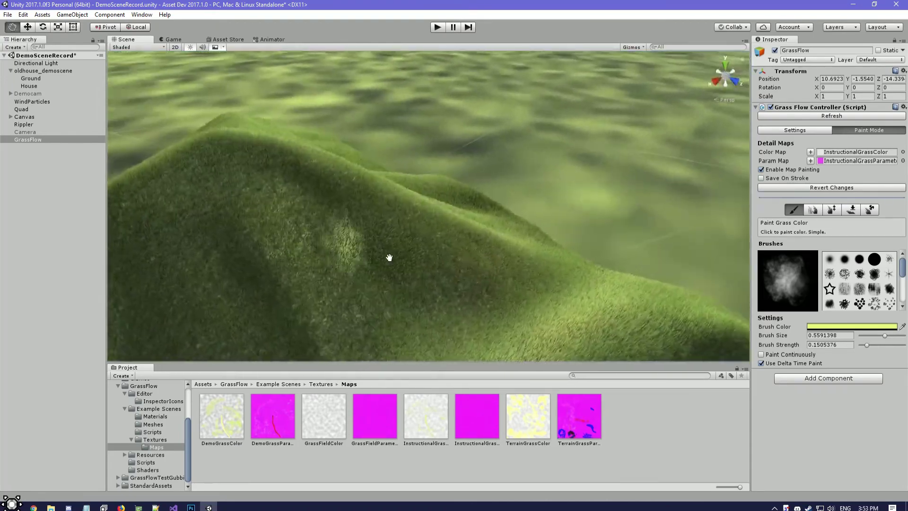
{"action": "right_click_drag", "start_coordinate": [389, 237], "coordinate": [403, 262]}
{"action": "right_click_drag", "start_coordinate": [435, 235], "coordinate": [543, 200]}
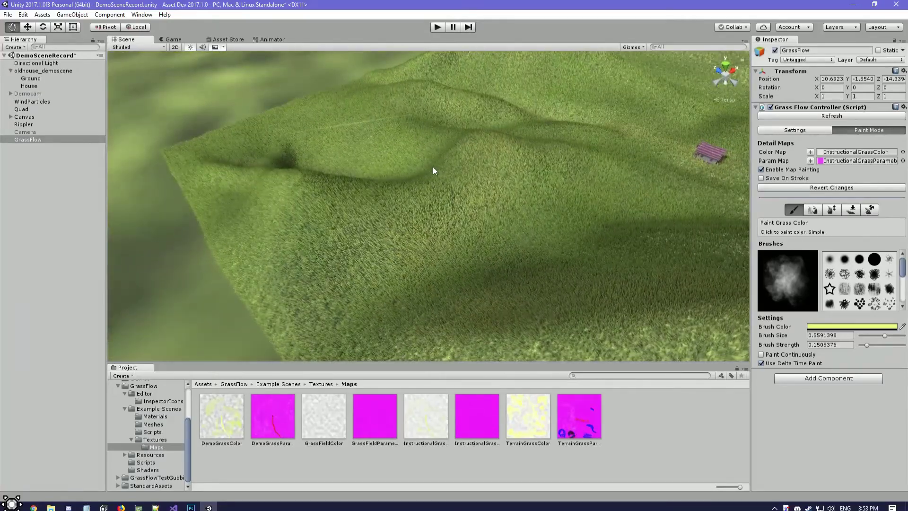
{"action": "right_click_drag", "start_coordinate": [266, 182], "coordinate": [738, 298]}
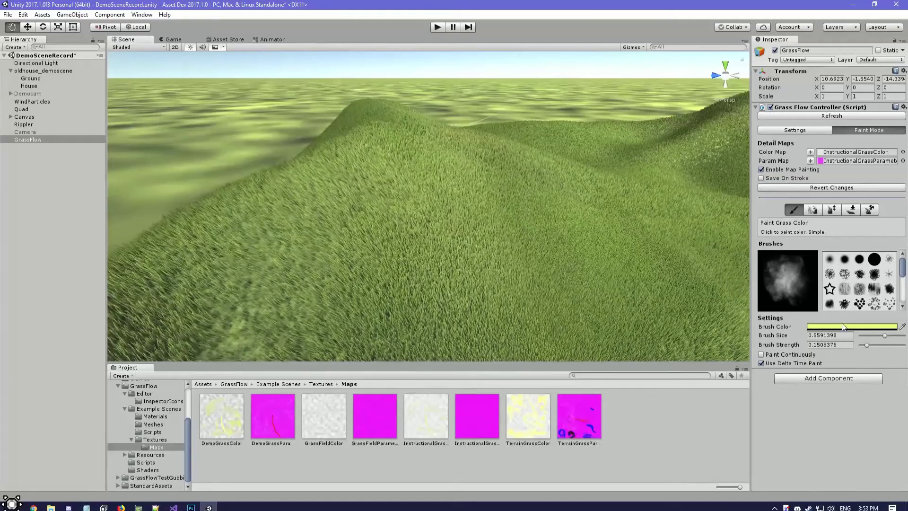
{"action": "left_click", "coordinate": [845, 326]}
Paint the yellow-green color at full alpha across the grassy hillside.
{"action": "right_click_drag", "start_coordinate": [321, 257], "coordinate": [505, 205]}
{"action": "right_click_drag", "start_coordinate": [439, 199], "coordinate": [381, 214]}
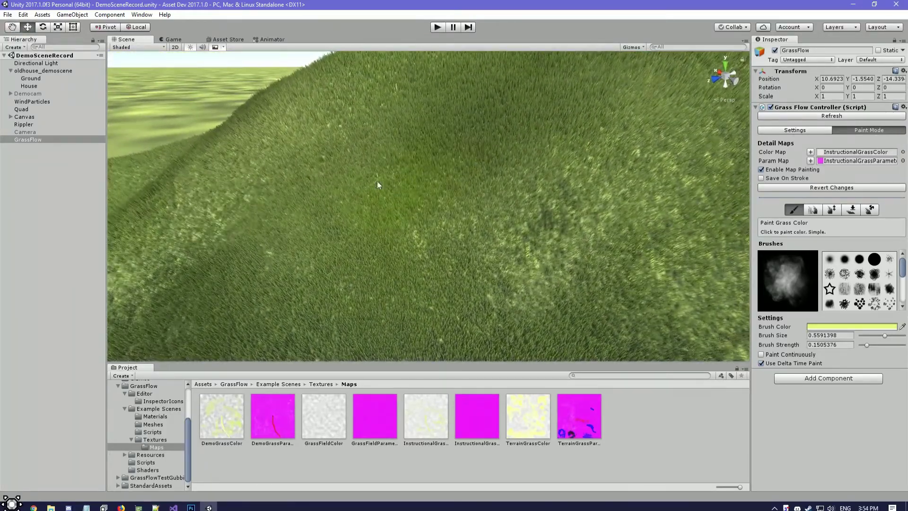
{"action": "left_click_drag", "start_coordinate": [435, 189], "coordinate": [466, 215]}
{"action": "mouse_move", "coordinate": [466, 215]}
{"action": "right_mouse_down"}
{"action": "mouse_move", "coordinate": [481, 234]}
{"action": "mouse_move", "coordinate": [511, 217]}
{"action": "right_mouse_up"}
{"action": "left_click_drag", "start_coordinate": [511, 218], "coordinate": [581, 251]}
{"action": "mouse_move", "coordinate": [581, 251]}
{"action": "right_mouse_down"}
{"action": "mouse_move", "coordinate": [547, 248]}
{"action": "mouse_move", "coordinate": [558, 250]}
{"action": "mouse_move", "coordinate": [306, 161]}
{"action": "mouse_move", "coordinate": [325, 212]}
{"action": "mouse_move", "coordinate": [504, 236]}
{"action": "mouse_move", "coordinate": [524, 250]}
{"action": "right_mouse_up"}
{"action": "mouse_move", "coordinate": [615, 223]}
{"action": "right_mouse_down"}
{"action": "mouse_move", "coordinate": [541, 197]}
{"action": "mouse_move", "coordinate": [506, 217]}
{"action": "mouse_move", "coordinate": [513, 223]}
{"action": "right_mouse_up"}
Lower the brush color's alpha to 0 and paint over the slope below the hill.
{"action": "left_click", "coordinate": [840, 326]}
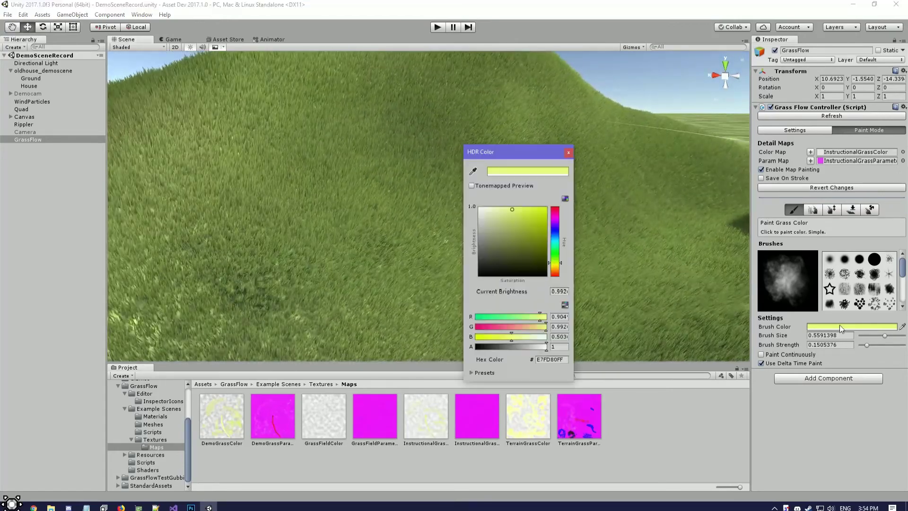
{"action": "right_click_drag", "start_coordinate": [394, 322], "coordinate": [440, 262]}
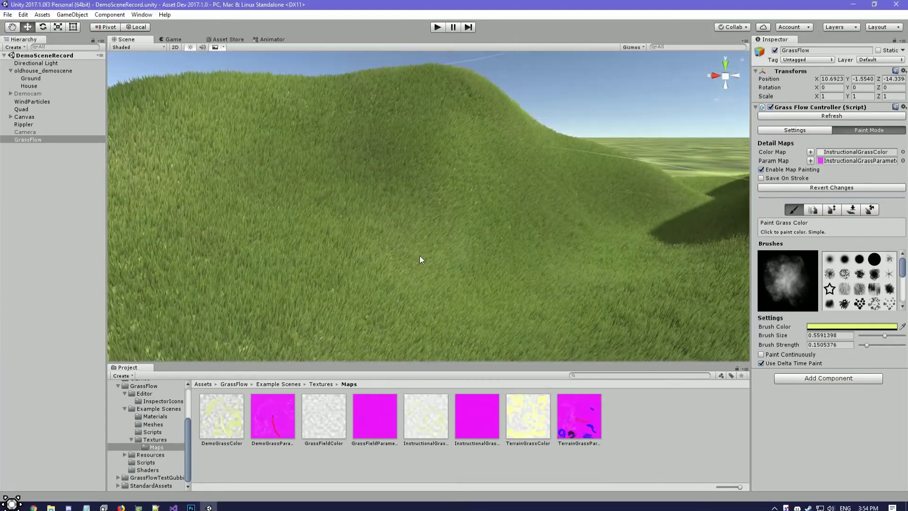
{"action": "right_click_drag", "start_coordinate": [363, 261], "coordinate": [371, 267]}
{"action": "left_click_drag", "start_coordinate": [476, 220], "coordinate": [492, 257]}
Set the brush color's alpha to about half and paint over the same hillside.
{"action": "left_click", "coordinate": [858, 326]}
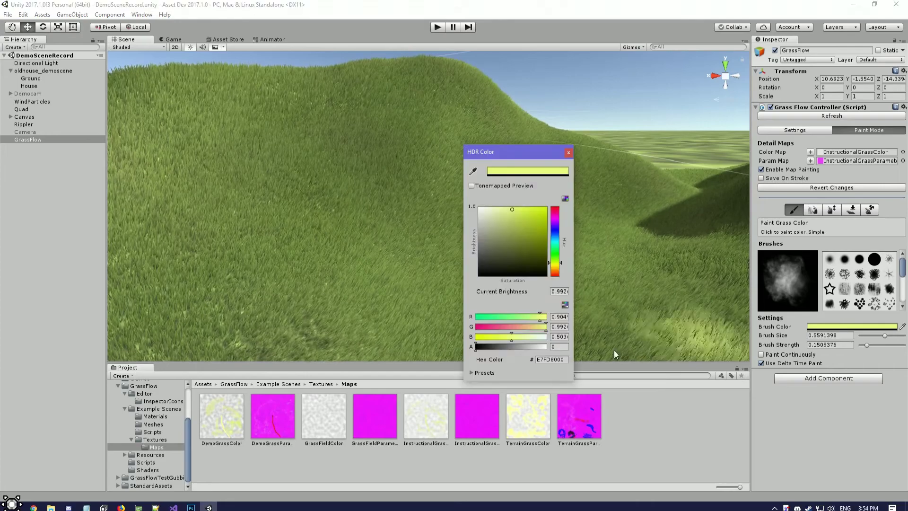
{"action": "left_click_drag", "start_coordinate": [507, 347], "coordinate": [510, 348]}
{"action": "left_click", "coordinate": [355, 224]}
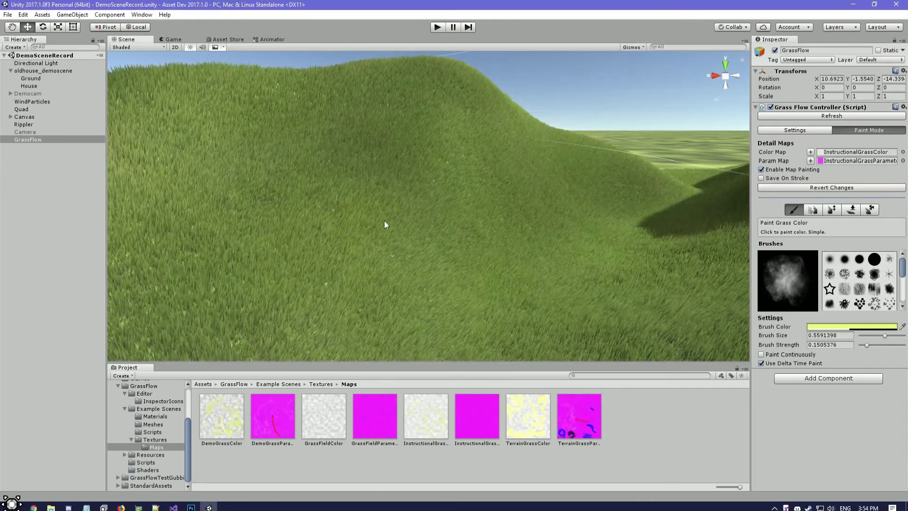
{"action": "right_click_drag", "start_coordinate": [347, 252], "coordinate": [458, 243]}
{"action": "left_click_drag", "start_coordinate": [458, 243], "coordinate": [517, 225]}
{"action": "right_click_drag", "start_coordinate": [516, 225], "coordinate": [567, 250]}
Readjust the brush color's alpha and bring the hills around the house into view.
{"action": "left_click", "coordinate": [827, 327]}
{"action": "left_click", "coordinate": [333, 327]}
{"action": "mouse_move", "coordinate": [333, 327]}
{"action": "right_mouse_down"}
{"action": "mouse_move", "coordinate": [473, 265]}
{"action": "mouse_move", "coordinate": [487, 306]}
{"action": "right_mouse_up"}
{"action": "right_click_drag", "start_coordinate": [511, 249], "coordinate": [424, 268]}
{"action": "mouse_move", "coordinate": [504, 272]}
{"action": "right_mouse_down"}
{"action": "mouse_move", "coordinate": [332, 218]}
{"action": "mouse_move", "coordinate": [513, 217]}
{"action": "mouse_move", "coordinate": [492, 228]}
{"action": "right_mouse_up"}
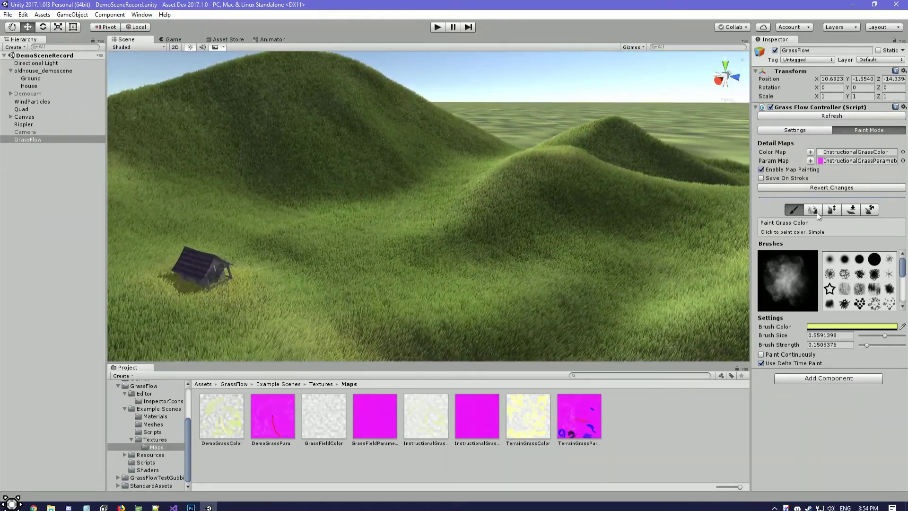
Switch to the Paint Grass Flatness brush and set its size to about 0.24.
{"action": "left_click", "coordinate": [834, 210]}
{"action": "mouse_move", "coordinate": [630, 213]}
{"action": "right_mouse_down"}
{"action": "mouse_move", "coordinate": [653, 210]}
{"action": "mouse_move", "coordinate": [519, 213]}
{"action": "mouse_move", "coordinate": [407, 201]}
{"action": "right_mouse_up"}
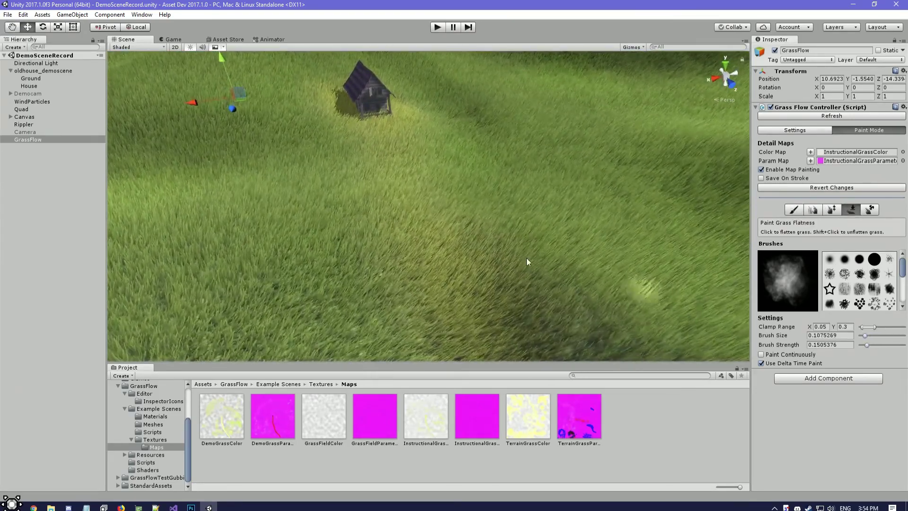
{"action": "left_click_drag", "start_coordinate": [433, 214], "coordinate": [336, 185], "text": "alt"}
{"action": "right_click_drag", "start_coordinate": [417, 183], "coordinate": [414, 167]}
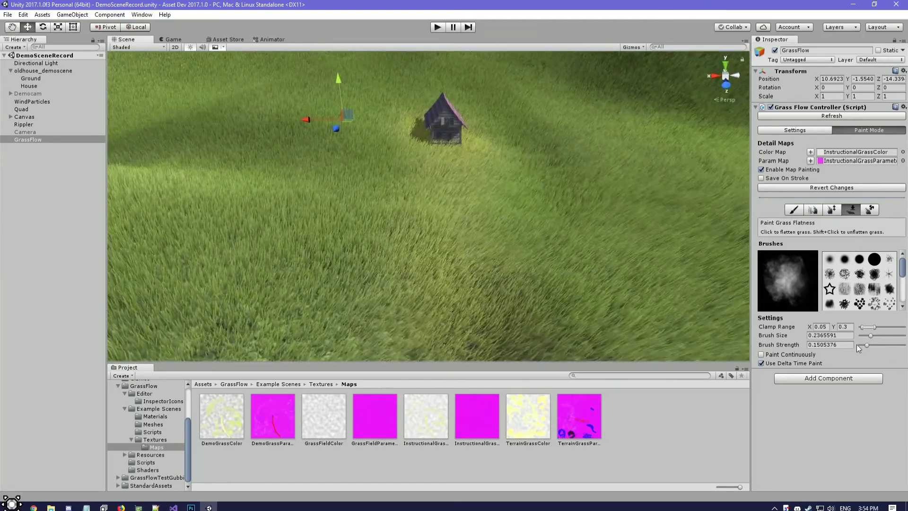
{"action": "key", "text": "w"}
{"action": "right_click_drag", "start_coordinate": [474, 188], "coordinate": [608, 178]}
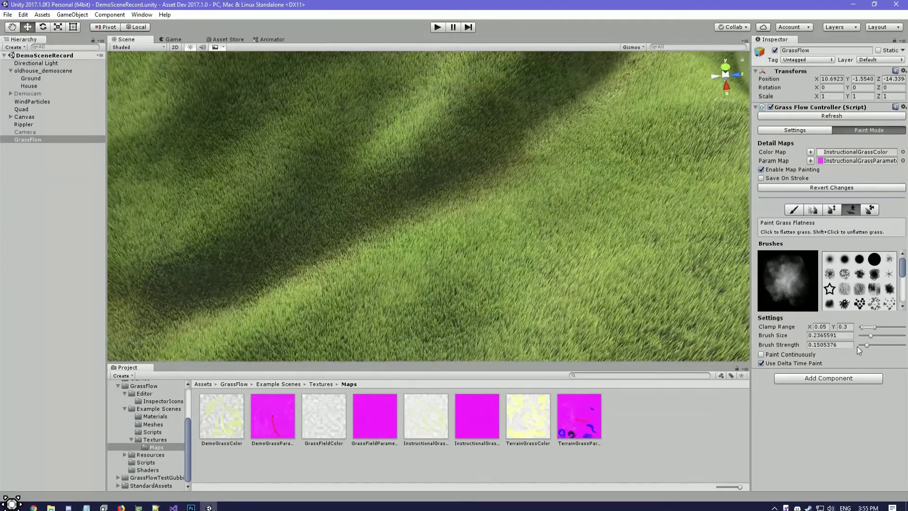
Set the flatness brush strength to about 0.08 for the yellowish valley path.
{"action": "mouse_move", "coordinate": [868, 346]}
{"action": "left_mouse_down"}
{"action": "mouse_move", "coordinate": [884, 339]}
{"action": "mouse_move", "coordinate": [866, 346]}
{"action": "left_mouse_up"}
{"action": "mouse_move", "coordinate": [535, 192]}
{"action": "right_mouse_down"}
{"action": "mouse_move", "coordinate": [446, 178]}
{"action": "mouse_move", "coordinate": [490, 190]}
{"action": "right_mouse_up"}
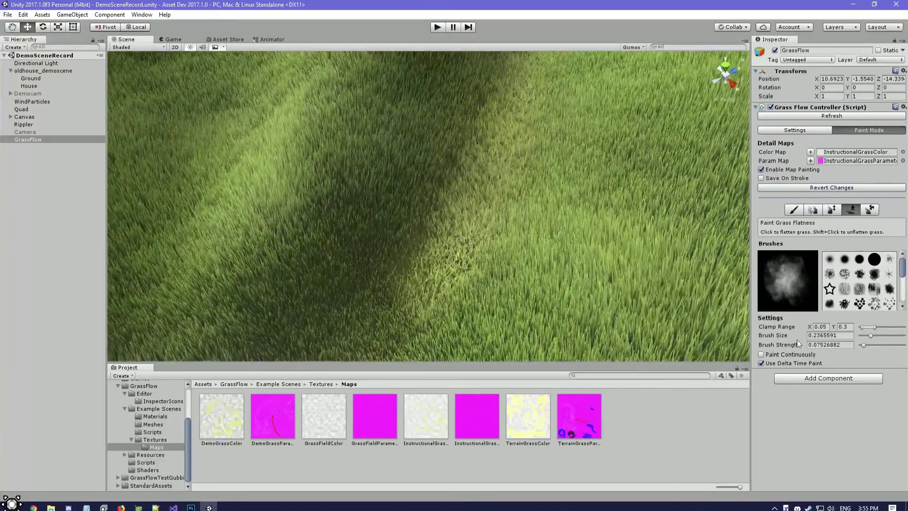
{"action": "left_click_drag", "start_coordinate": [535, 201], "coordinate": [522, 154], "text": "alt"}
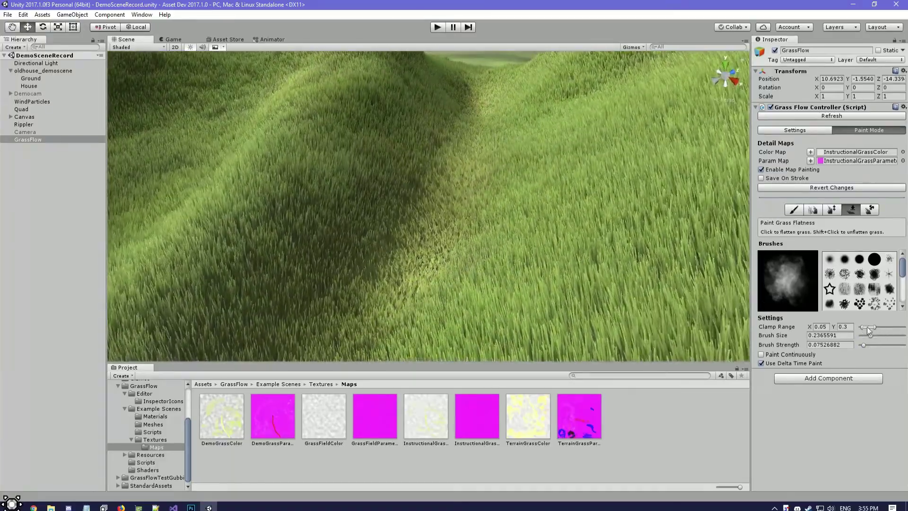
Widen the flatness clamp range to 0–1 and set the brush strength to about 0.1.
{"action": "left_click_drag", "start_coordinate": [875, 328], "coordinate": [853, 326]}
{"action": "mouse_move", "coordinate": [530, 214]}
{"action": "left_mouse_down", "text": "alt"}
{"action": "mouse_move", "coordinate": [458, 158]}
{"action": "mouse_move", "coordinate": [515, 214]}
{"action": "left_mouse_up", "text": "alt"}
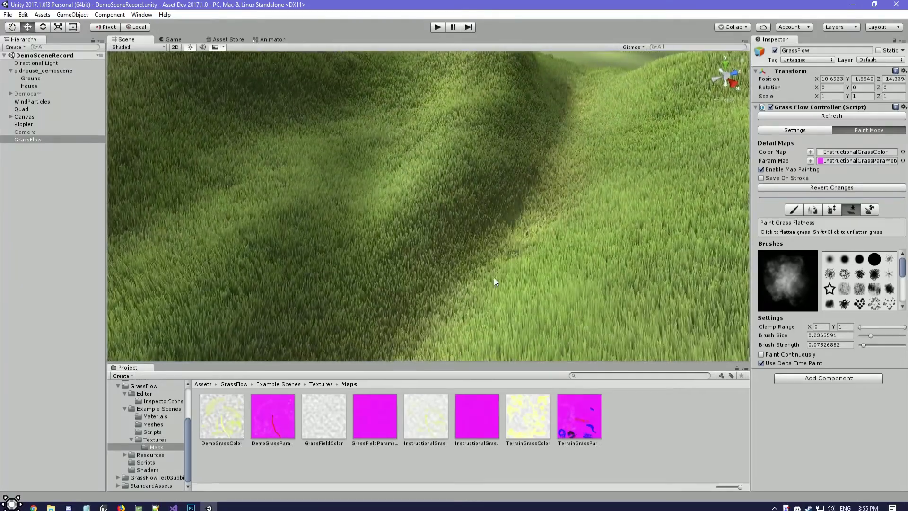
{"action": "left_click_drag", "start_coordinate": [863, 344], "coordinate": [866, 344]}
{"action": "mouse_move", "coordinate": [511, 227]}
{"action": "left_mouse_down", "text": "alt"}
{"action": "mouse_move", "coordinate": [466, 315]}
{"action": "mouse_move", "coordinate": [544, 149]}
{"action": "mouse_move", "coordinate": [591, 153]}
{"action": "left_mouse_up", "text": "alt"}
{"action": "right_click_drag", "start_coordinate": [530, 147], "coordinate": [689, 204]}
{"action": "right_click_drag", "start_coordinate": [570, 212], "coordinate": [588, 191]}
{"action": "key", "text": "s"}
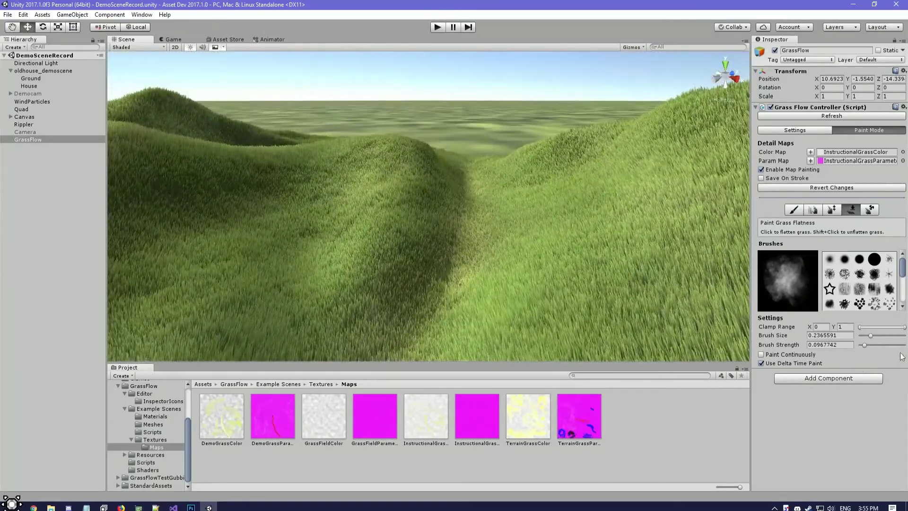
Limit the flatness clamp range's maximum to 0.1, keeping its minimum at 0.
{"action": "right_click_drag", "start_coordinate": [613, 223], "coordinate": [605, 225]}
{"action": "right_click_drag", "start_coordinate": [540, 198], "coordinate": [663, 249]}
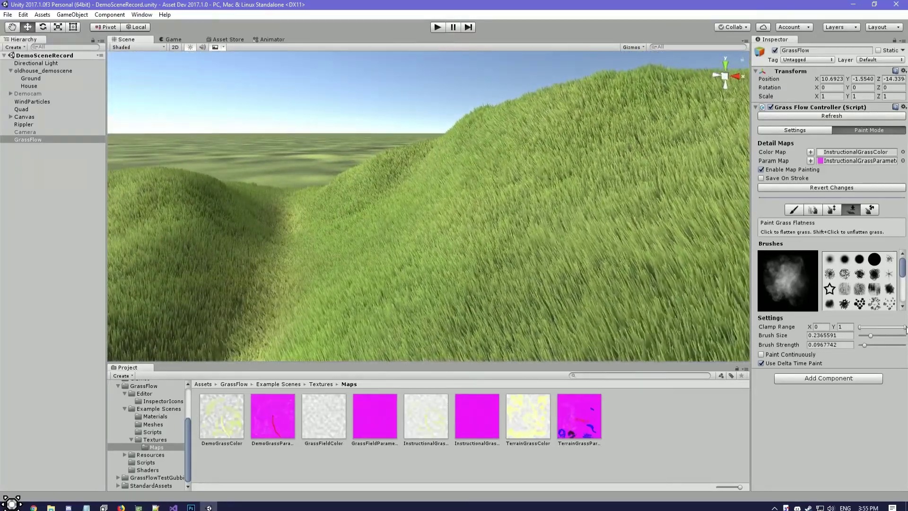
{"action": "left_click_drag", "start_coordinate": [905, 327], "coordinate": [867, 329]}
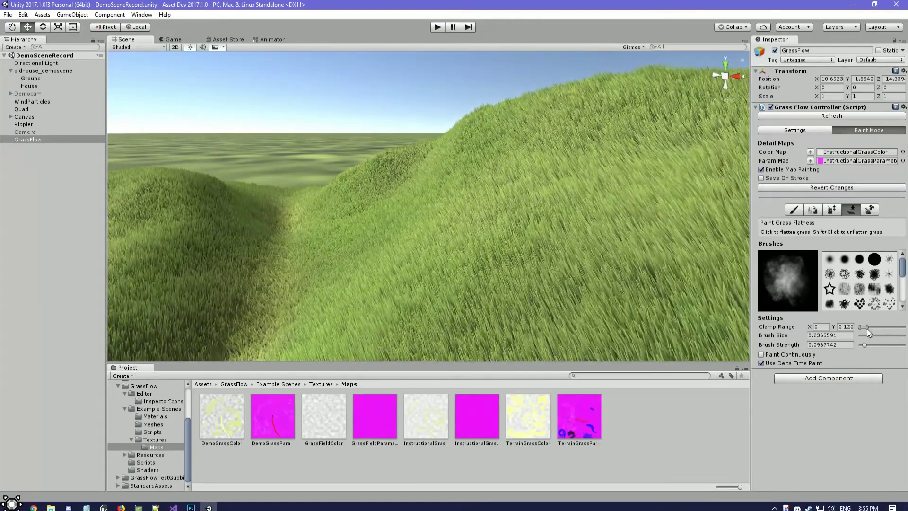
{"action": "left_click", "coordinate": [850, 327]}
{"action": "type", "text": "0.1"}
Paint flatness over the hillside beside the valley using the limited clamp range.
{"action": "mouse_move", "coordinate": [544, 242]}
{"action": "right_mouse_down"}
{"action": "mouse_move", "coordinate": [558, 255]}
{"action": "mouse_move", "coordinate": [547, 198]}
{"action": "mouse_move", "coordinate": [572, 198]}
{"action": "mouse_move", "coordinate": [552, 211]}
{"action": "mouse_move", "coordinate": [538, 203]}
{"action": "mouse_move", "coordinate": [600, 187]}
{"action": "mouse_move", "coordinate": [578, 180]}
{"action": "mouse_move", "coordinate": [581, 208]}
{"action": "mouse_move", "coordinate": [458, 186]}
{"action": "right_mouse_up"}
{"action": "mouse_move", "coordinate": [458, 188]}
{"action": "left_mouse_down"}
{"action": "mouse_move", "coordinate": [598, 195]}
{"action": "mouse_move", "coordinate": [419, 273]}
{"action": "mouse_move", "coordinate": [507, 234]}
{"action": "left_mouse_up"}
{"action": "right_click_drag", "start_coordinate": [507, 234], "coordinate": [522, 198]}
{"action": "mouse_move", "coordinate": [522, 198]}
{"action": "left_mouse_down"}
{"action": "mouse_move", "coordinate": [489, 206]}
{"action": "mouse_move", "coordinate": [430, 201]}
{"action": "mouse_move", "coordinate": [578, 216]}
{"action": "mouse_move", "coordinate": [540, 208]}
{"action": "left_mouse_up"}
{"action": "right_click_drag", "start_coordinate": [540, 208], "coordinate": [478, 240]}
Set the clamp range's minimum to 0.1 and paint uniform flatness across the slopes and ridge.
{"action": "left_click", "coordinate": [816, 327]}
{"action": "type", "text": "0.1"}
{"action": "right_click_drag", "start_coordinate": [530, 198], "coordinate": [549, 201]}
{"action": "key", "text": "s"}
{"action": "mouse_move", "coordinate": [495, 168]}
{"action": "left_mouse_down"}
{"action": "mouse_move", "coordinate": [372, 276]}
{"action": "mouse_move", "coordinate": [418, 256]}
{"action": "mouse_move", "coordinate": [532, 160]}
{"action": "left_mouse_up"}
{"action": "right_click_drag", "start_coordinate": [485, 240], "coordinate": [623, 198]}
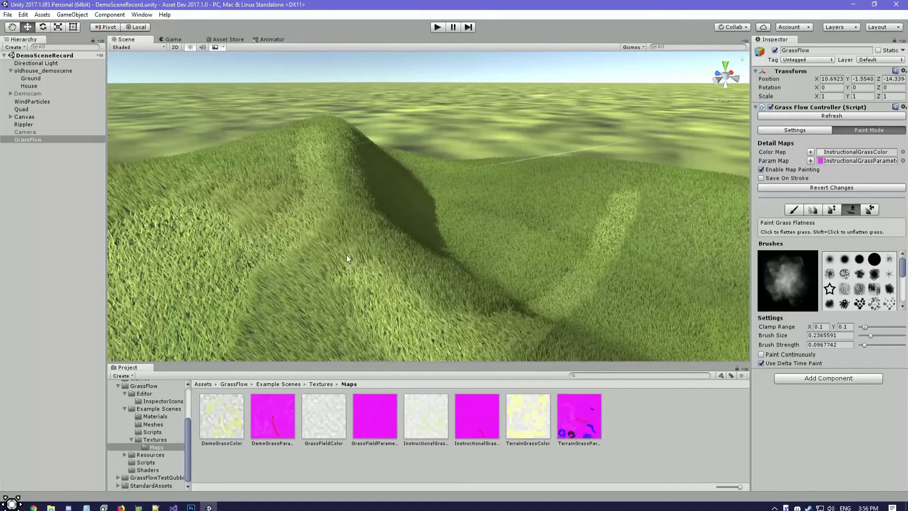
Continue painting flatness over the ridge and slopes, and move the GrassFlow object to X 15.91, Y 1.07.
{"action": "right_click_drag", "start_coordinate": [265, 236], "coordinate": [444, 256]}
{"action": "right_click_drag", "start_coordinate": [681, 136], "coordinate": [299, 339]}
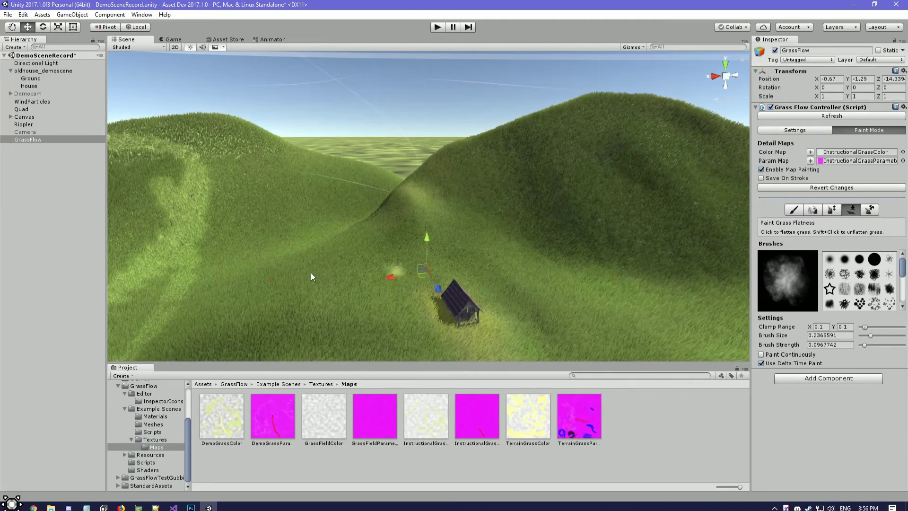
{"action": "right_click_drag", "start_coordinate": [312, 270], "coordinate": [385, 242]}
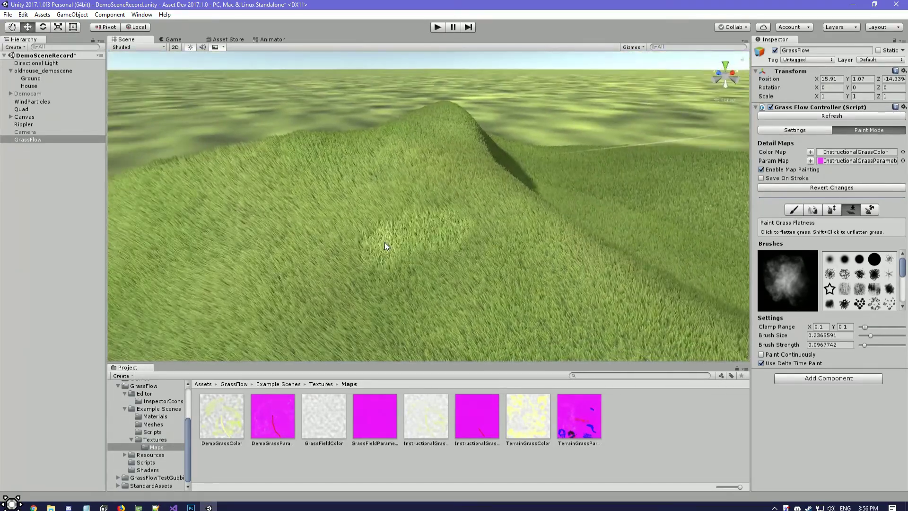
{"action": "mouse_move", "coordinate": [527, 265]}
{"action": "right_mouse_down"}
{"action": "mouse_move", "coordinate": [303, 225]}
{"action": "mouse_move", "coordinate": [556, 180]}
{"action": "right_mouse_up"}
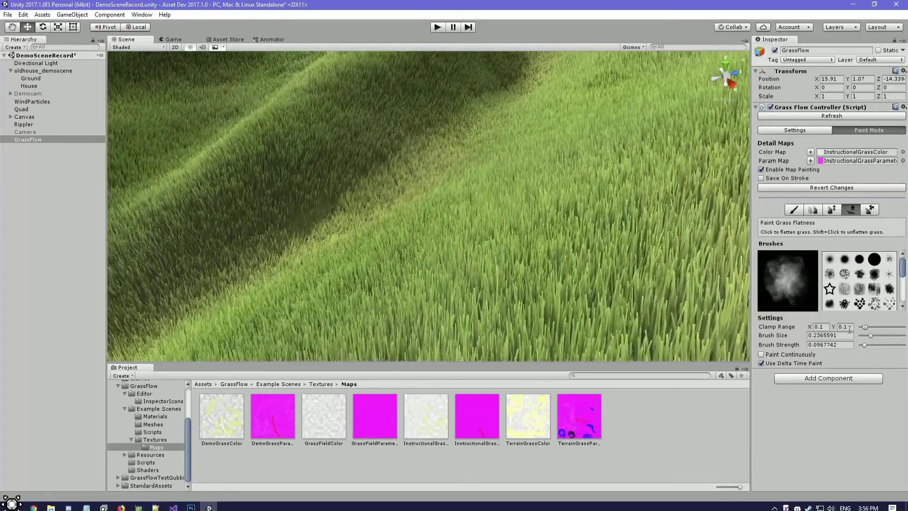
Set the flatness clamp range to a minimum of 0 and a maximum of 1.
{"action": "left_click", "coordinate": [837, 327]}
{"action": "type", "text": "1"}
{"action": "left_click", "coordinate": [811, 327]}
{"action": "type", "text": "0"}
Flatten the grass along the yellowish valley path leading toward the house.
{"action": "right_click_drag", "start_coordinate": [547, 203], "coordinate": [542, 230]}
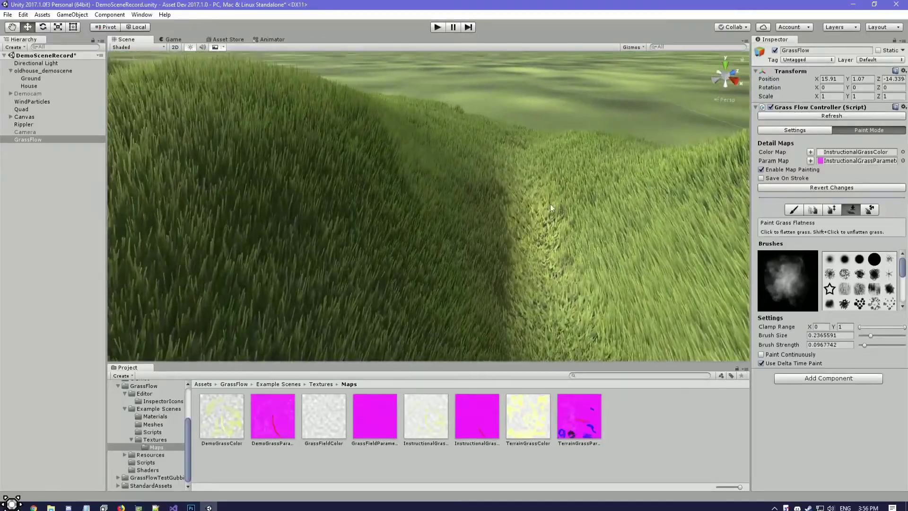
{"action": "right_click_drag", "start_coordinate": [518, 137], "coordinate": [453, 239]}
{"action": "right_click_drag", "start_coordinate": [460, 207], "coordinate": [449, 327]}
{"action": "right_click_drag", "start_coordinate": [541, 161], "coordinate": [376, 248]}
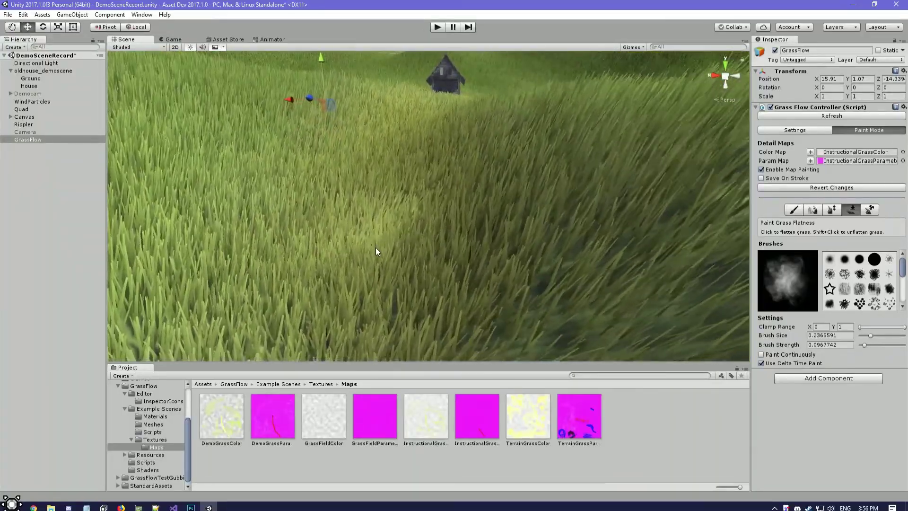
{"action": "right_click_drag", "start_coordinate": [362, 178], "coordinate": [411, 171]}
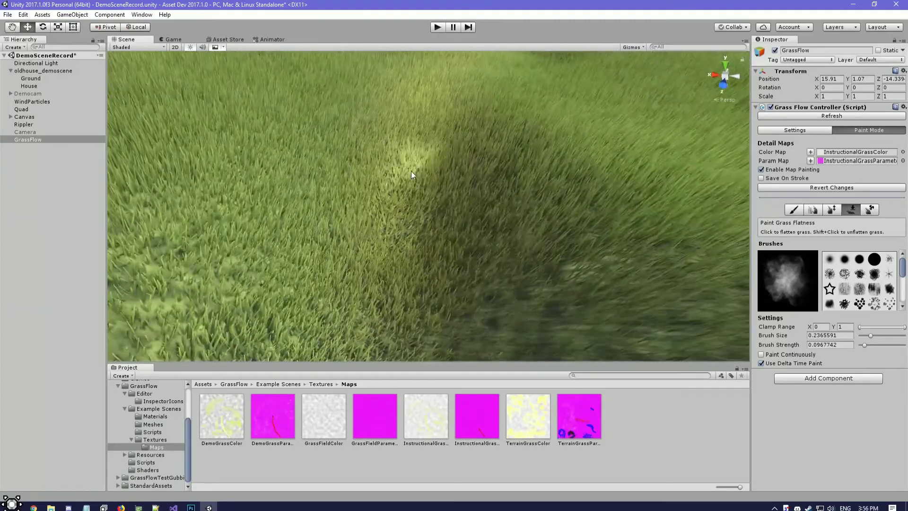
{"action": "right_click_drag", "start_coordinate": [424, 128], "coordinate": [426, 156]}
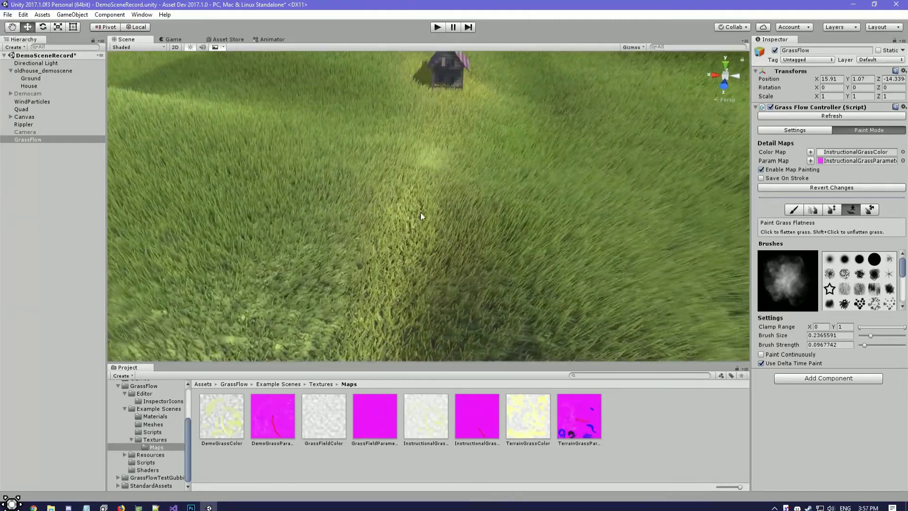
Set the brush strength to about 0.16 and flatten the path up to the front of the house.
{"action": "left_click", "coordinate": [867, 345]}
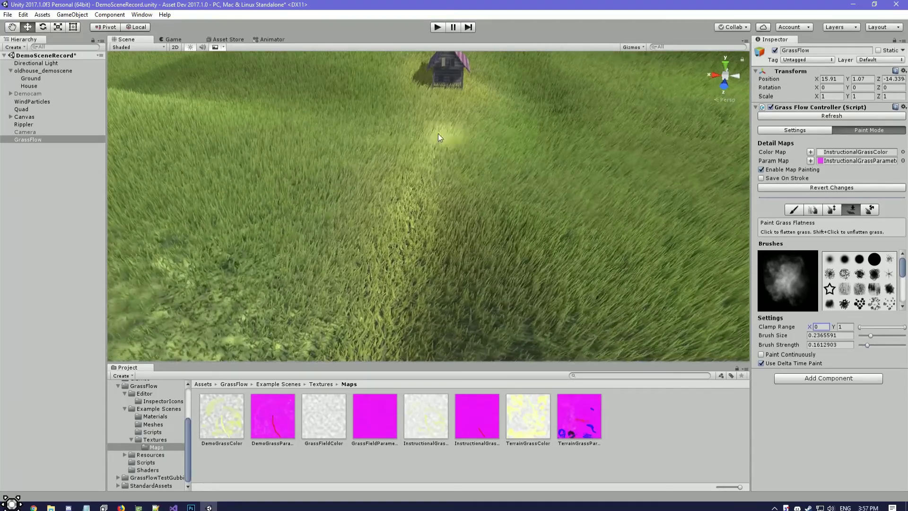
{"action": "right_click_drag", "start_coordinate": [436, 135], "coordinate": [333, 254]}
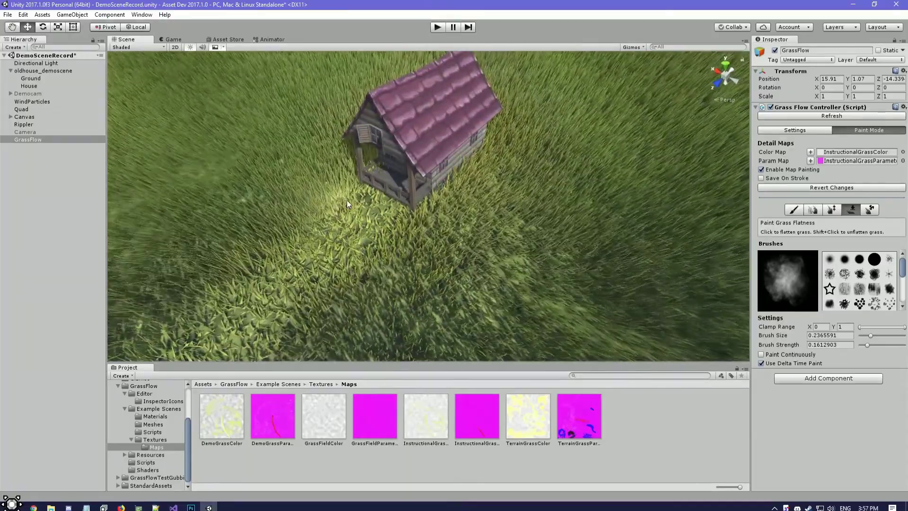
{"action": "right_click_drag", "start_coordinate": [388, 230], "coordinate": [458, 126]}
{"action": "right_click_drag", "start_coordinate": [510, 111], "coordinate": [601, 227]}
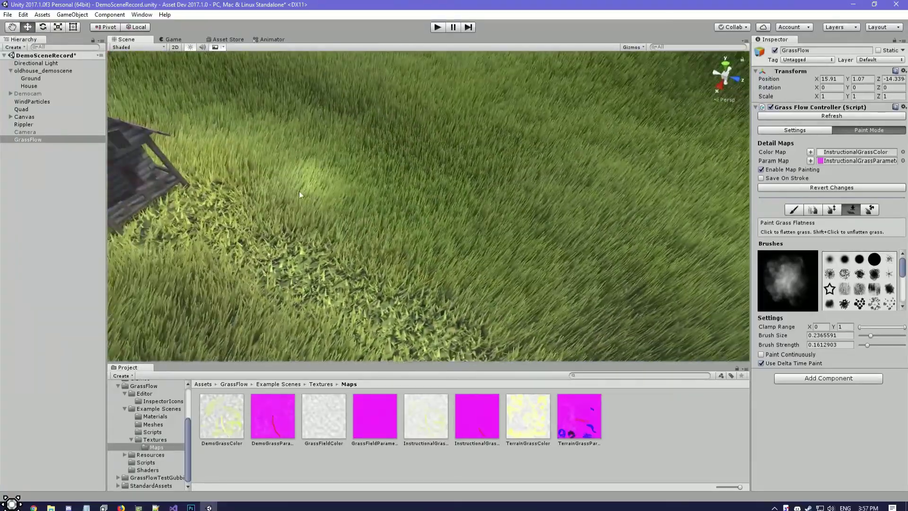
Flatten the trail further from the house through the valley between the hills.
{"action": "left_click_drag", "start_coordinate": [217, 237], "coordinate": [478, 338]}
{"action": "right_click_drag", "start_coordinate": [477, 338], "coordinate": [362, 309]}
{"action": "left_click_drag", "start_coordinate": [362, 310], "coordinate": [543, 156]}
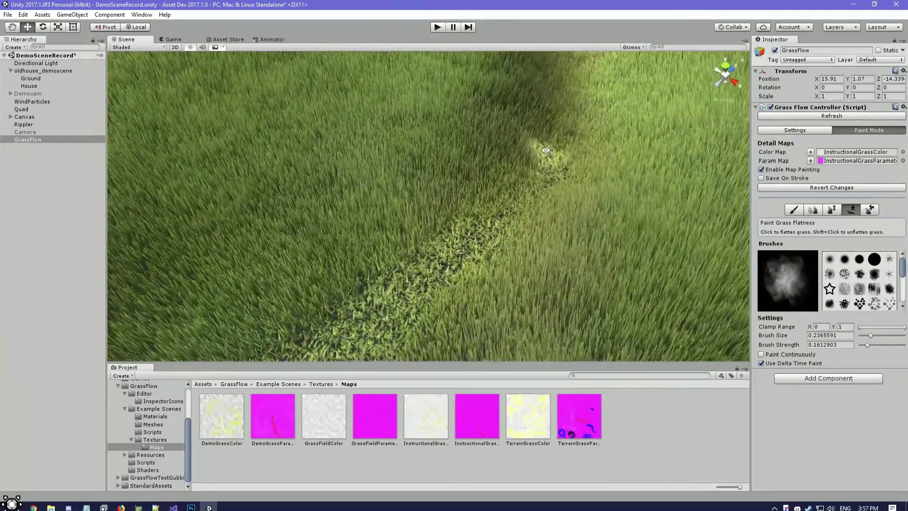
{"action": "right_click_drag", "start_coordinate": [544, 157], "coordinate": [509, 245]}
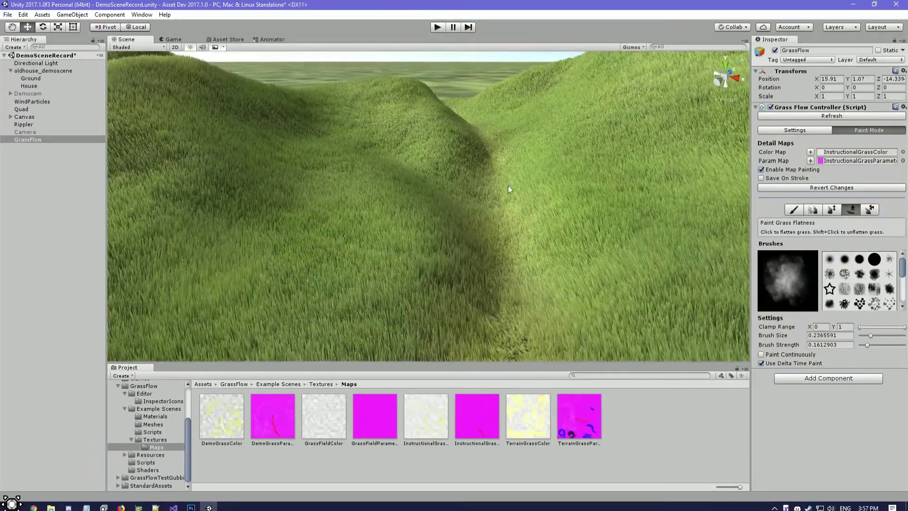
{"action": "right_click_drag", "start_coordinate": [510, 143], "coordinate": [496, 156]}
{"action": "right_click_drag", "start_coordinate": [531, 103], "coordinate": [428, 149]}
Set the flatness brush size to about 0.65 and paint flatness on the large dark hill.
{"action": "left_click_drag", "start_coordinate": [888, 339], "coordinate": [890, 339]}
{"action": "mouse_move", "coordinate": [615, 213]}
{"action": "right_mouse_down"}
{"action": "mouse_move", "coordinate": [664, 184]}
{"action": "mouse_move", "coordinate": [662, 163]}
{"action": "right_mouse_up"}
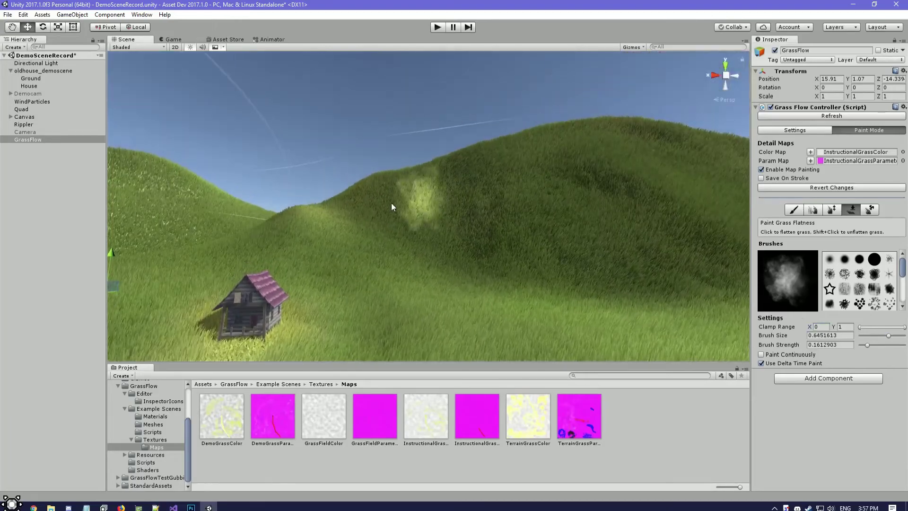
{"action": "right_click_drag", "start_coordinate": [510, 242], "coordinate": [419, 260]}
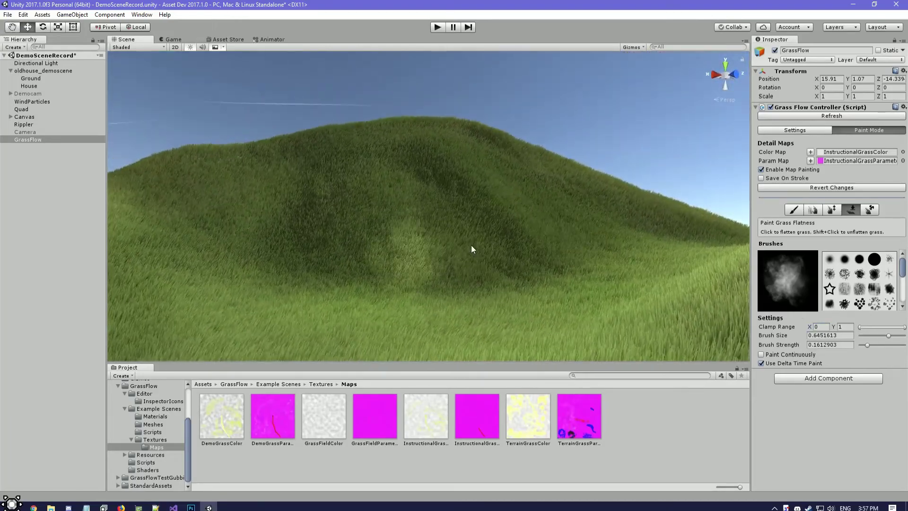
Set the clamp range minimum to 0.1 and paint flatness patches across the large dark hill.
{"action": "right_click_drag", "start_coordinate": [422, 185], "coordinate": [435, 271]}
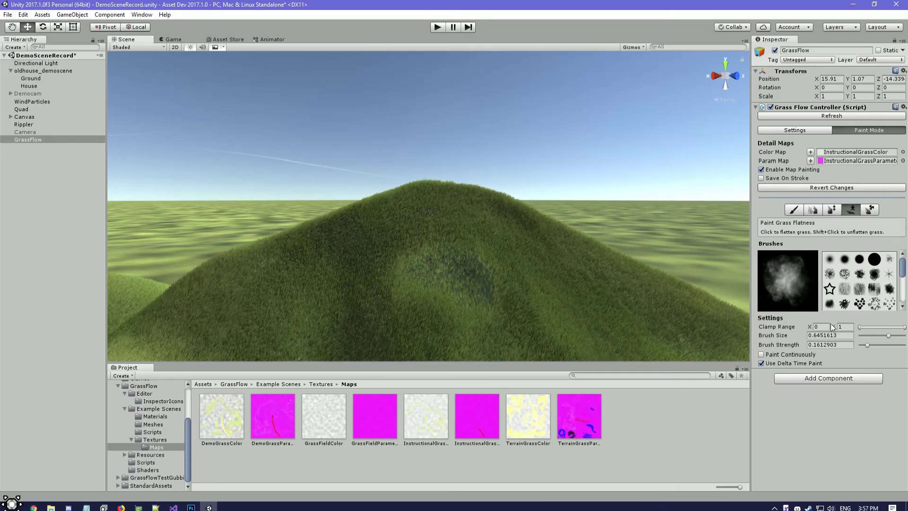
{"action": "type", "text": "0.1"}
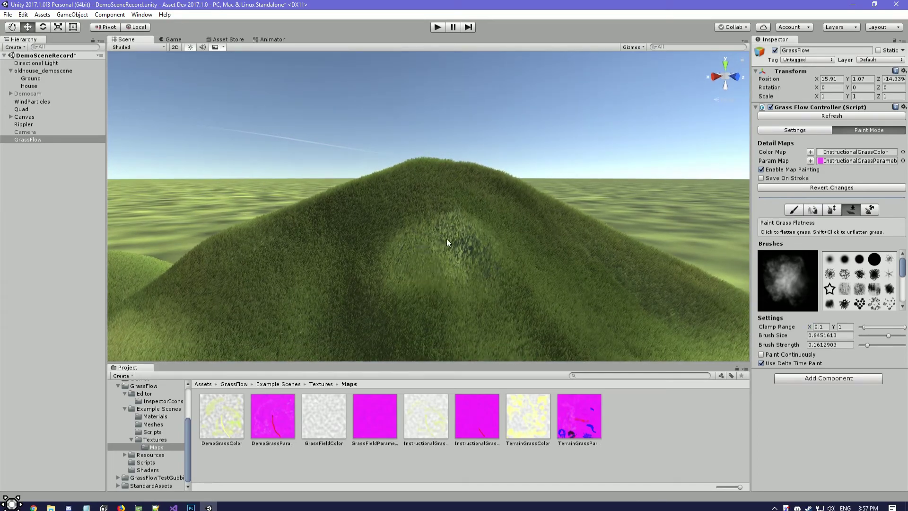
{"action": "mouse_move", "coordinate": [446, 239]}
{"action": "right_mouse_down"}
{"action": "mouse_move", "coordinate": [440, 284]}
{"action": "mouse_move", "coordinate": [456, 261]}
{"action": "right_mouse_up"}
{"action": "right_click_drag", "start_coordinate": [594, 211], "coordinate": [587, 241]}
{"action": "right_click_drag", "start_coordinate": [402, 145], "coordinate": [285, 276]}
{"action": "left_click", "coordinate": [286, 276]}
{"action": "right_click_drag", "start_coordinate": [471, 168], "coordinate": [594, 227]}
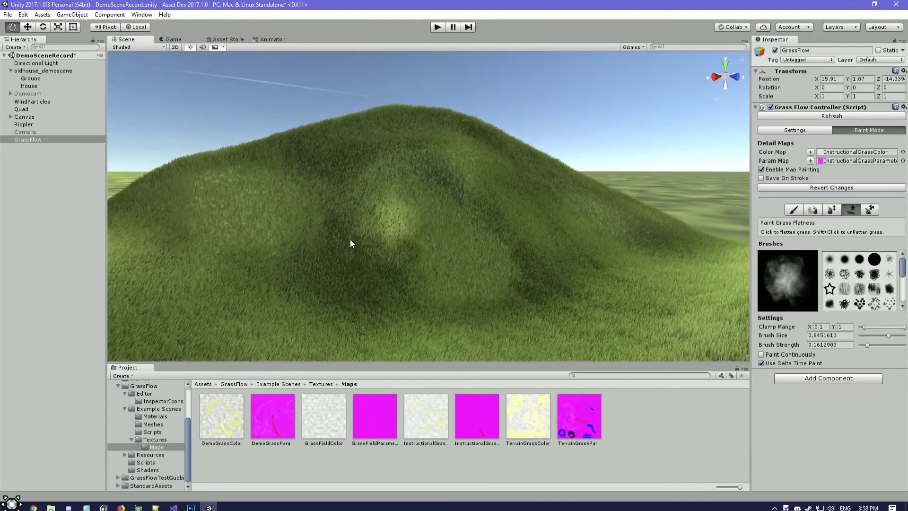
{"action": "right_click_drag", "start_coordinate": [414, 235], "coordinate": [484, 262]}
{"action": "mouse_move", "coordinate": [402, 192]}
{"action": "right_mouse_down"}
{"action": "mouse_move", "coordinate": [571, 190]}
{"action": "mouse_move", "coordinate": [563, 289]}
{"action": "right_mouse_up"}
{"action": "right_click_drag", "start_coordinate": [641, 243], "coordinate": [415, 197]}
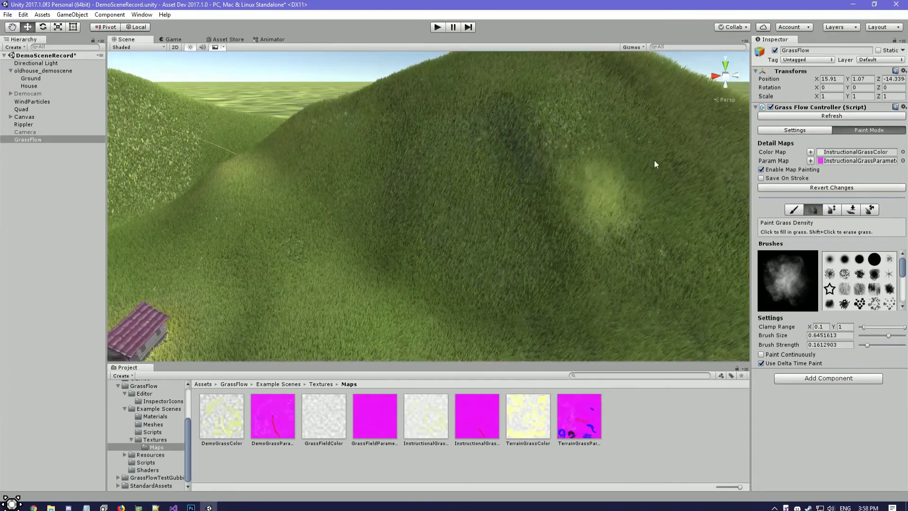
Using Paint Grass Density, thin out patches of grass on the large hill's slope.
{"action": "mouse_move", "coordinate": [447, 180]}
{"action": "right_mouse_down"}
{"action": "mouse_move", "coordinate": [524, 158]}
{"action": "mouse_move", "coordinate": [520, 147]}
{"action": "mouse_move", "coordinate": [503, 158]}
{"action": "mouse_move", "coordinate": [510, 208]}
{"action": "mouse_move", "coordinate": [493, 201]}
{"action": "mouse_move", "coordinate": [443, 217]}
{"action": "right_mouse_up"}
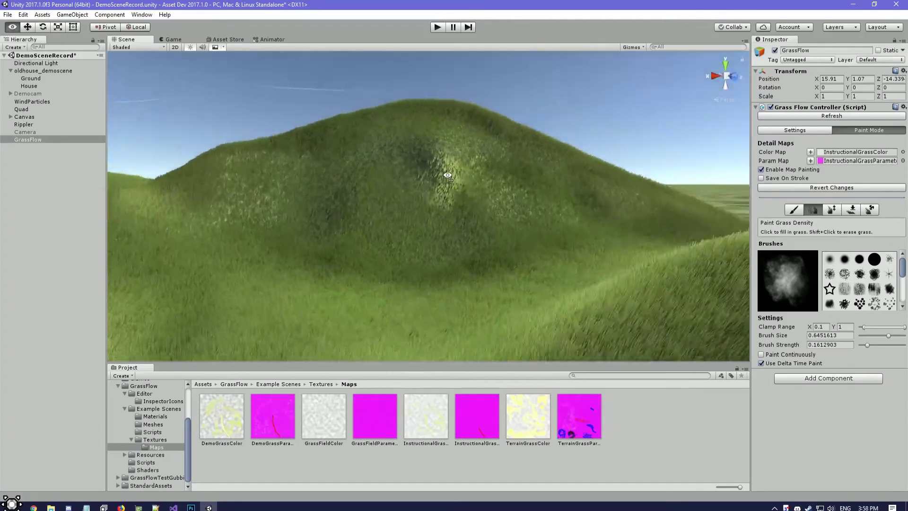
{"action": "mouse_move", "coordinate": [318, 202]}
{"action": "right_mouse_down"}
{"action": "mouse_move", "coordinate": [378, 186]}
{"action": "mouse_move", "coordinate": [420, 205]}
{"action": "mouse_move", "coordinate": [220, 178]}
{"action": "mouse_move", "coordinate": [398, 130]}
{"action": "mouse_move", "coordinate": [455, 155]}
{"action": "mouse_move", "coordinate": [551, 172]}
{"action": "mouse_move", "coordinate": [477, 197]}
{"action": "mouse_move", "coordinate": [428, 183]}
{"action": "mouse_move", "coordinate": [436, 226]}
{"action": "right_mouse_up"}
{"action": "right_click_drag", "start_coordinate": [377, 239], "coordinate": [435, 185]}
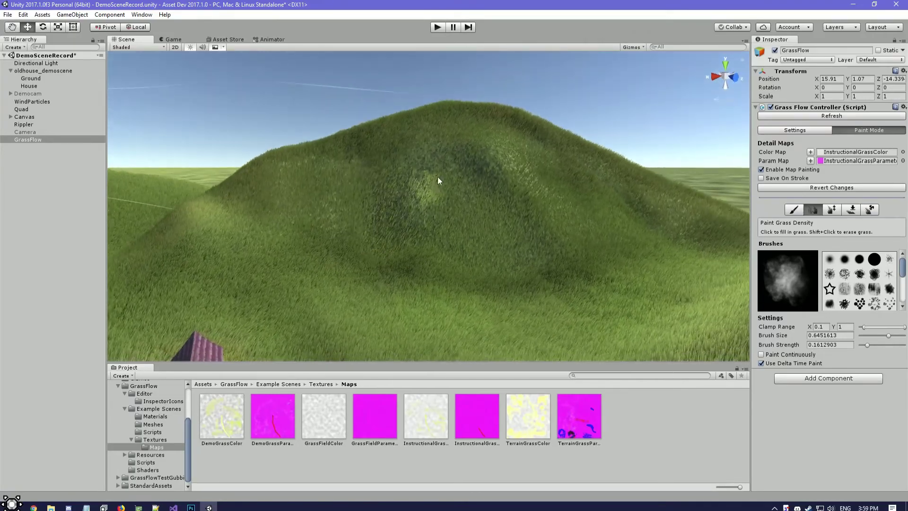
{"action": "right_click_drag", "start_coordinate": [474, 164], "coordinate": [645, 234]}
{"action": "mouse_move", "coordinate": [494, 258]}
{"action": "right_mouse_down"}
{"action": "mouse_move", "coordinate": [598, 223]}
{"action": "mouse_move", "coordinate": [487, 253]}
{"action": "mouse_move", "coordinate": [582, 252]}
{"action": "right_mouse_up"}
{"action": "right_click_drag", "start_coordinate": [421, 215], "coordinate": [373, 255]}
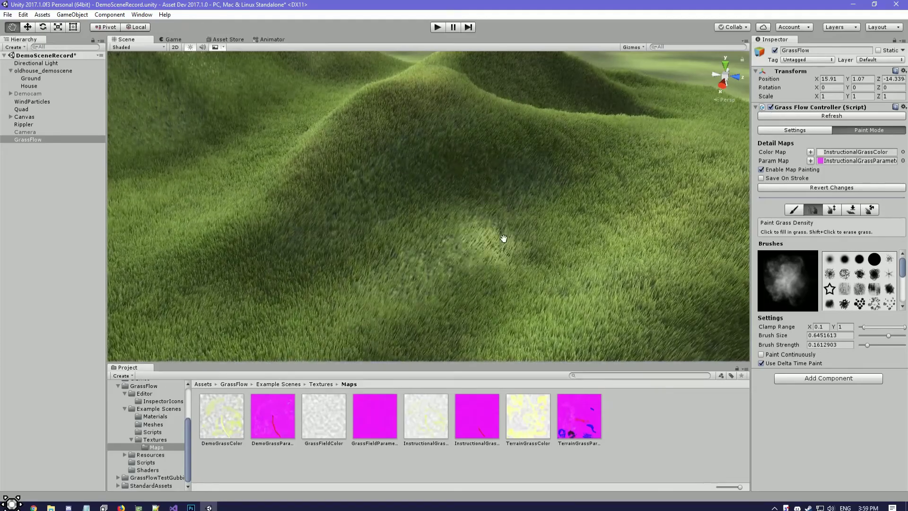
Vary the grass density in patches on the hills around the large hill.
{"action": "mouse_move", "coordinate": [443, 266]}
{"action": "left_mouse_down", "text": "alt"}
{"action": "mouse_move", "coordinate": [526, 207]}
{"action": "mouse_move", "coordinate": [523, 193]}
{"action": "mouse_move", "coordinate": [440, 251]}
{"action": "left_mouse_up", "text": "alt"}
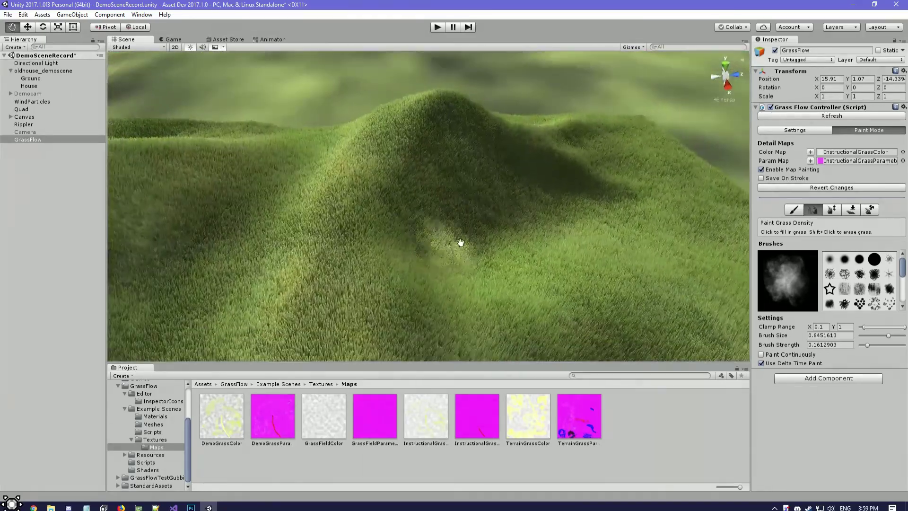
{"action": "left_click_drag", "start_coordinate": [544, 185], "coordinate": [339, 210], "text": "alt"}
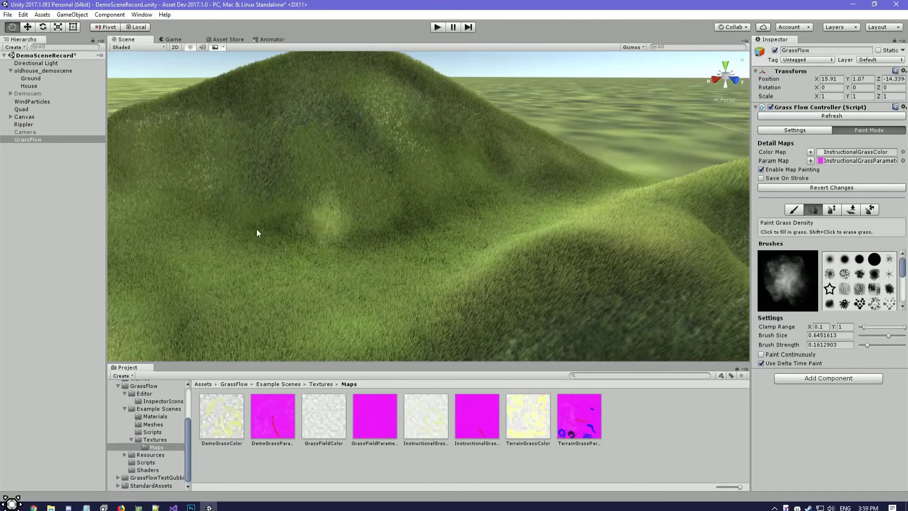
{"action": "left_click_drag", "start_coordinate": [253, 190], "coordinate": [511, 194], "text": "alt"}
{"action": "left_click_drag", "start_coordinate": [225, 209], "coordinate": [672, 161], "text": "alt"}
{"action": "right_click_drag", "start_coordinate": [547, 191], "coordinate": [741, 198]}
{"action": "key", "text": "w"}
{"action": "right_click_drag", "start_coordinate": [426, 203], "coordinate": [729, 198]}
{"action": "right_click_drag", "start_coordinate": [450, 170], "coordinate": [503, 167]}
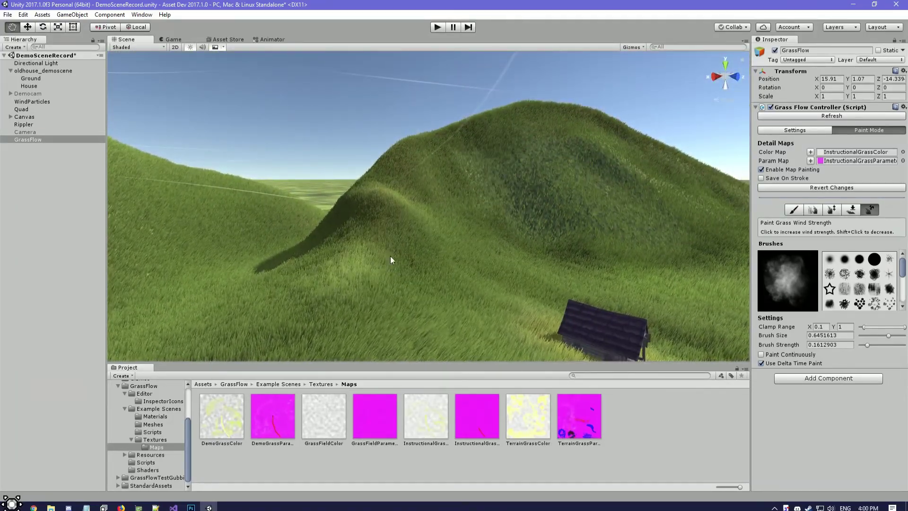
Using Paint Grass Wind Strength, paint wind variation on the hills around the house.
{"action": "right_click_drag", "start_coordinate": [389, 229], "coordinate": [556, 190]}
{"action": "right_click_drag", "start_coordinate": [510, 210], "coordinate": [424, 134]}
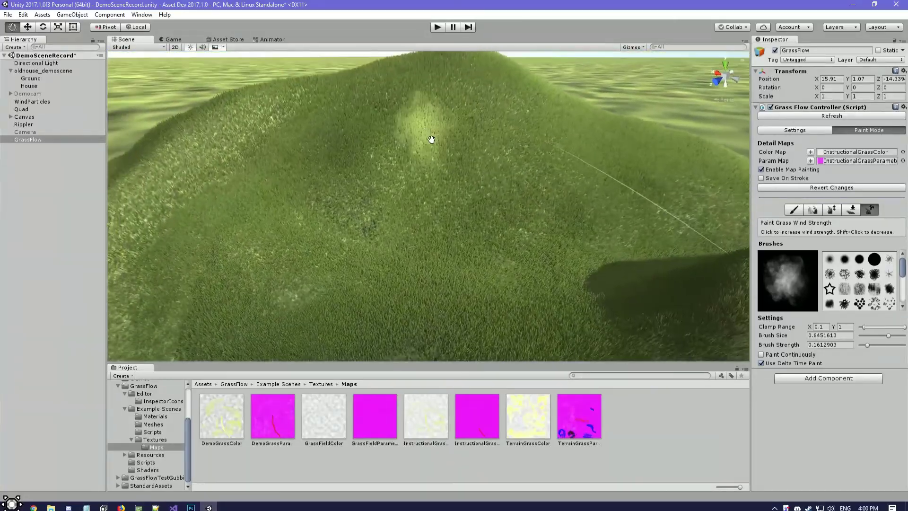
{"action": "right_click_drag", "start_coordinate": [383, 206], "coordinate": [459, 273]}
{"action": "mouse_move", "coordinate": [363, 252]}
{"action": "right_mouse_down"}
{"action": "mouse_move", "coordinate": [414, 201]}
{"action": "mouse_move", "coordinate": [521, 246]}
{"action": "mouse_move", "coordinate": [397, 245]}
{"action": "mouse_move", "coordinate": [487, 194]}
{"action": "right_mouse_up"}
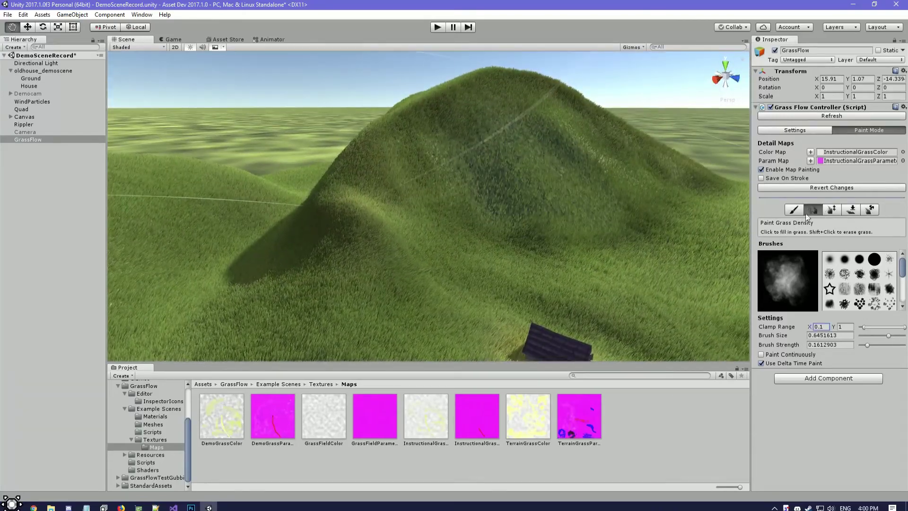
Set up Paint Grass Height with the wispy swirl brush, delta time painting off and a brush strength of 0.1.
{"action": "right_click_drag", "start_coordinate": [602, 187], "coordinate": [530, 187]}
{"action": "right_click_drag", "start_coordinate": [378, 239], "coordinate": [521, 236]}
{"action": "scroll", "coordinate": [861, 276], "scroll_direction": "down", "scroll_amount": 2}
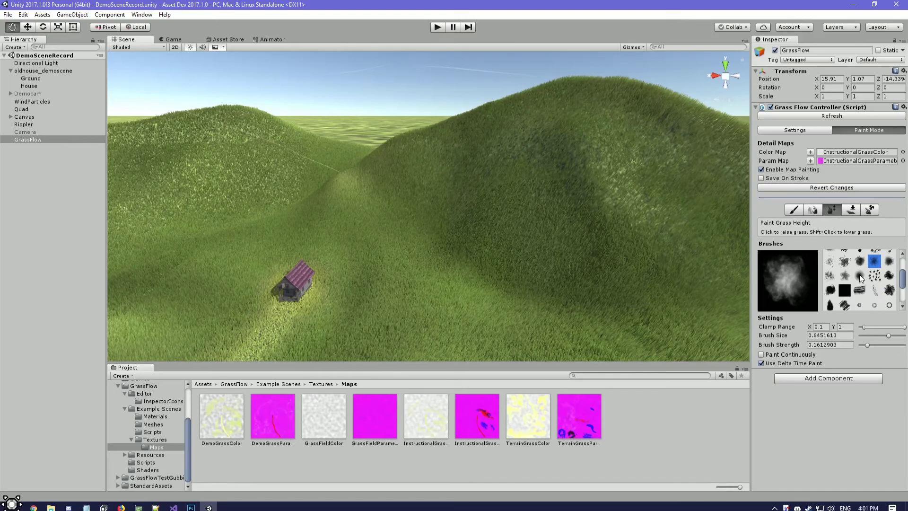
{"action": "left_click", "coordinate": [828, 275]}
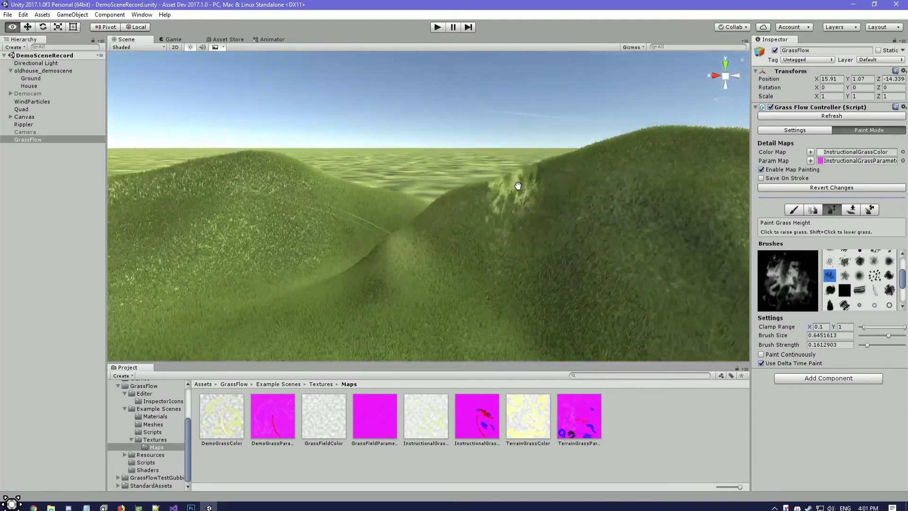
{"action": "left_click", "coordinate": [780, 365]}
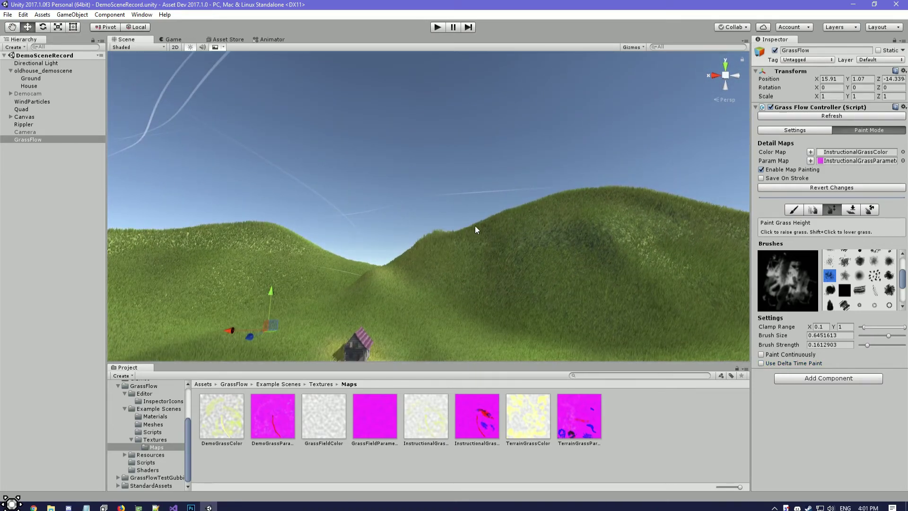
{"action": "left_click_drag", "start_coordinate": [533, 239], "coordinate": [598, 261], "text": "alt"}
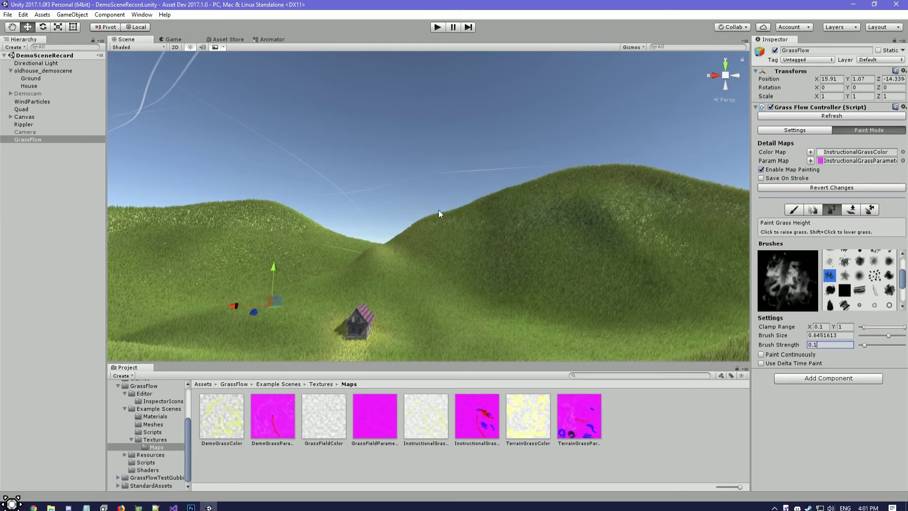
Set the height clamp range to 0.05–0.3 and brush size to about 0.55, painting grass height along the large hill's ridge.
{"action": "mouse_move", "coordinate": [421, 220]}
{"action": "left_mouse_down"}
{"action": "mouse_move", "coordinate": [490, 205]}
{"action": "mouse_move", "coordinate": [475, 205]}
{"action": "left_mouse_up"}
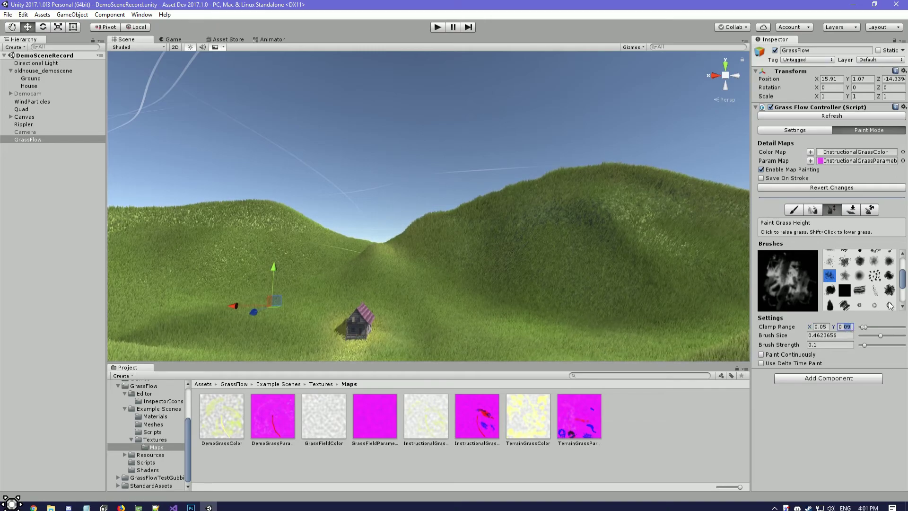
{"action": "type", "text": "3"}
{"action": "left_click", "coordinate": [540, 205]}
{"action": "mouse_move", "coordinate": [540, 205]}
{"action": "right_mouse_down"}
{"action": "mouse_move", "coordinate": [520, 207]}
{"action": "mouse_move", "coordinate": [549, 205]}
{"action": "mouse_move", "coordinate": [504, 276]}
{"action": "right_mouse_up"}
{"action": "right_click_drag", "start_coordinate": [452, 263], "coordinate": [489, 279]}
{"action": "left_click", "coordinate": [884, 336]}
{"action": "right_click_drag", "start_coordinate": [421, 215], "coordinate": [404, 291]}
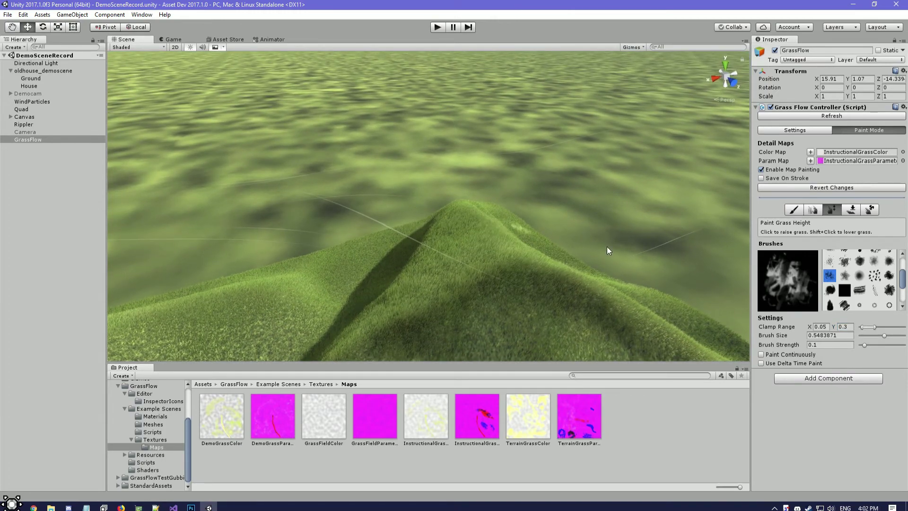
Set the height brush size to about 0.71 and paint grass height over the large hill's summit and upper slopes.
{"action": "right_click_drag", "start_coordinate": [586, 293], "coordinate": [677, 288]}
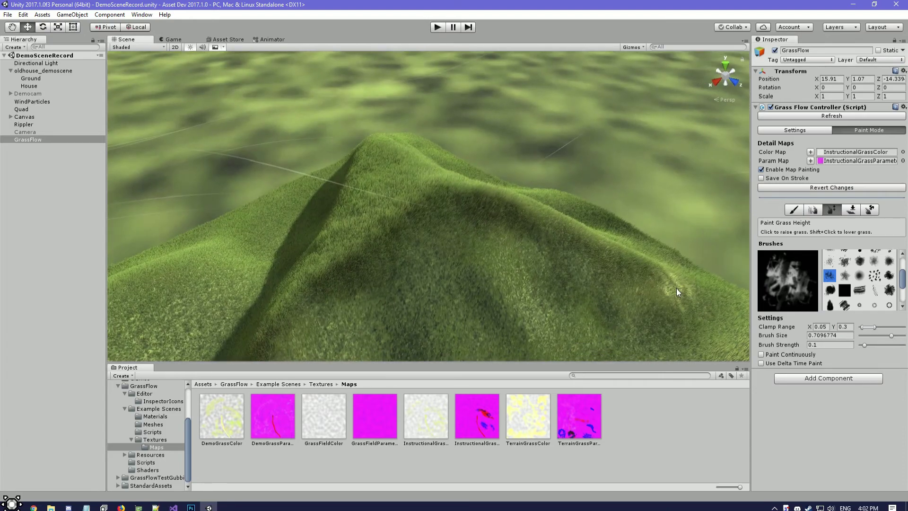
{"action": "left_click_drag", "start_coordinate": [590, 222], "coordinate": [537, 263], "text": "alt"}
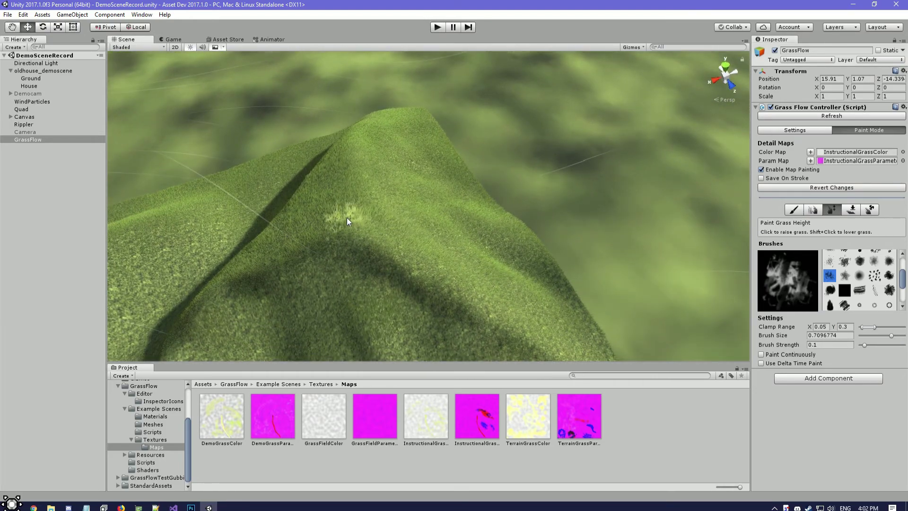
{"action": "mouse_move", "coordinate": [352, 257]}
{"action": "right_mouse_down"}
{"action": "mouse_move", "coordinate": [350, 151]}
{"action": "mouse_move", "coordinate": [392, 166]}
{"action": "mouse_move", "coordinate": [436, 166]}
{"action": "mouse_move", "coordinate": [394, 164]}
{"action": "right_mouse_up"}
Choose the scattered speckle brush and raise the grass along the large hill's crest, keeping GrassFlow selected.
{"action": "left_click", "coordinate": [832, 263]}
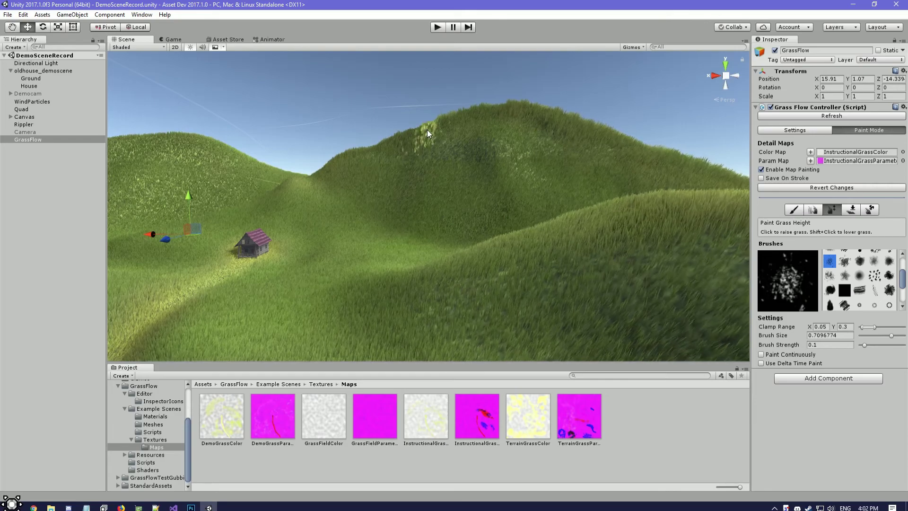
{"action": "mouse_move", "coordinate": [609, 133]}
{"action": "left_mouse_down"}
{"action": "mouse_move", "coordinate": [616, 143]}
{"action": "mouse_move", "coordinate": [535, 121]}
{"action": "left_mouse_up"}
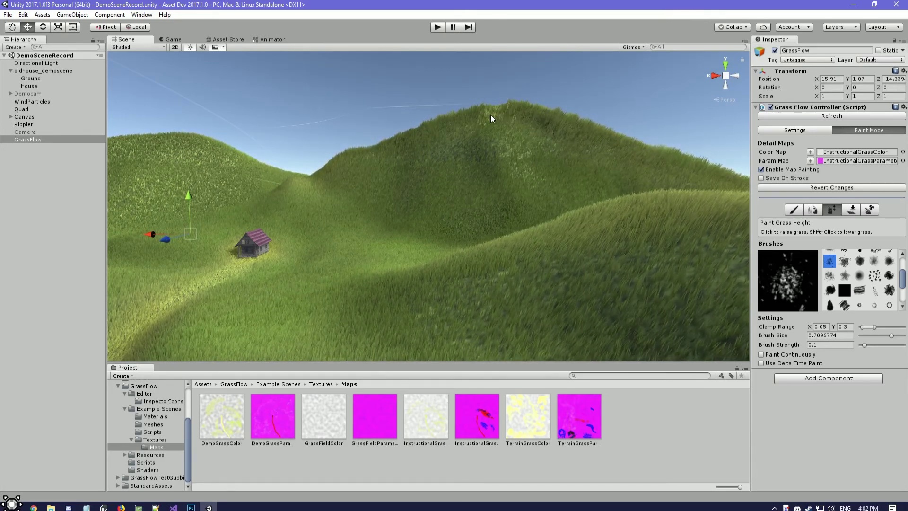
{"action": "left_click", "coordinate": [423, 127]}
{"action": "key", "text": "ctrl+z"}
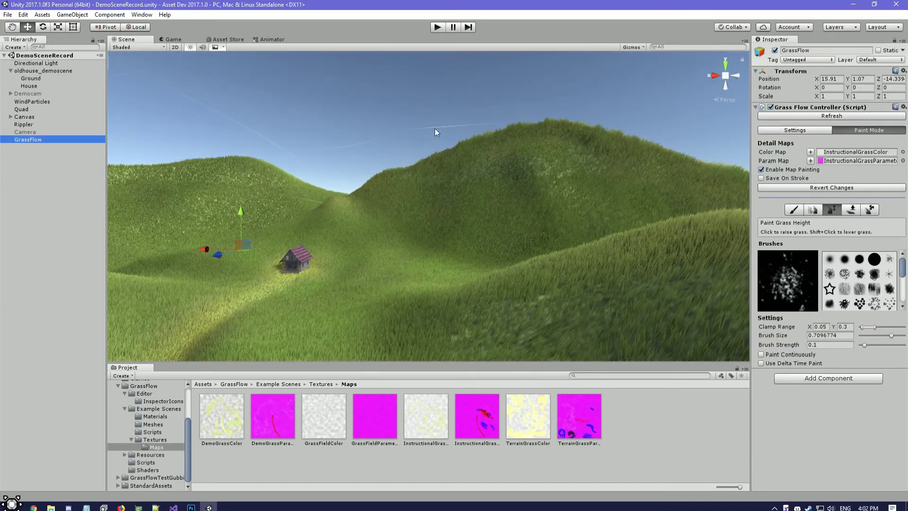
Raise the grass height on the small knoll beside the large hill and down its slope.
{"action": "mouse_move", "coordinate": [435, 129]}
{"action": "right_mouse_down"}
{"action": "mouse_move", "coordinate": [471, 145]}
{"action": "mouse_move", "coordinate": [445, 145]}
{"action": "right_mouse_up"}
{"action": "right_click_drag", "start_coordinate": [362, 122], "coordinate": [518, 110]}
{"action": "key", "text": "w"}
{"action": "mouse_move", "coordinate": [484, 121]}
{"action": "left_mouse_down"}
{"action": "mouse_move", "coordinate": [442, 176]}
{"action": "mouse_move", "coordinate": [481, 184]}
{"action": "left_mouse_up"}
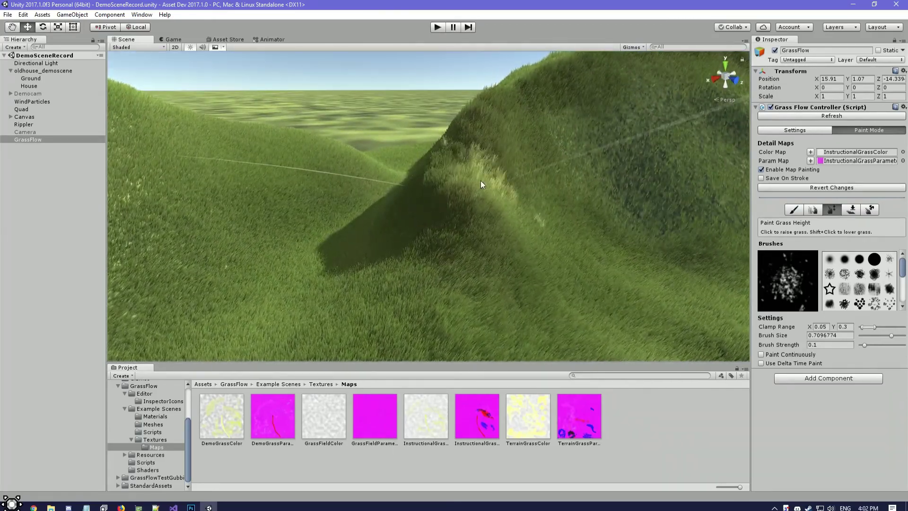
{"action": "mouse_move", "coordinate": [492, 225]}
{"action": "left_mouse_down"}
{"action": "mouse_move", "coordinate": [424, 239]}
{"action": "mouse_move", "coordinate": [557, 271]}
{"action": "left_mouse_up"}
Raise the grass height along the crest of the hill opposite the large one, with GrassFlow reselected.
{"action": "mouse_move", "coordinate": [557, 270]}
{"action": "right_mouse_down"}
{"action": "mouse_move", "coordinate": [550, 207]}
{"action": "mouse_move", "coordinate": [530, 183]}
{"action": "mouse_move", "coordinate": [470, 171]}
{"action": "mouse_move", "coordinate": [495, 189]}
{"action": "mouse_move", "coordinate": [586, 189]}
{"action": "mouse_move", "coordinate": [487, 162]}
{"action": "mouse_move", "coordinate": [592, 140]}
{"action": "mouse_move", "coordinate": [568, 179]}
{"action": "right_mouse_up"}
{"action": "right_click_drag", "start_coordinate": [482, 197], "coordinate": [449, 216]}
{"action": "mouse_move", "coordinate": [544, 213]}
{"action": "right_mouse_down"}
{"action": "mouse_move", "coordinate": [487, 158]}
{"action": "mouse_move", "coordinate": [575, 163]}
{"action": "mouse_move", "coordinate": [555, 147]}
{"action": "mouse_move", "coordinate": [440, 179]}
{"action": "mouse_move", "coordinate": [510, 191]}
{"action": "right_mouse_up"}
{"action": "left_click_drag", "start_coordinate": [426, 149], "coordinate": [632, 228]}
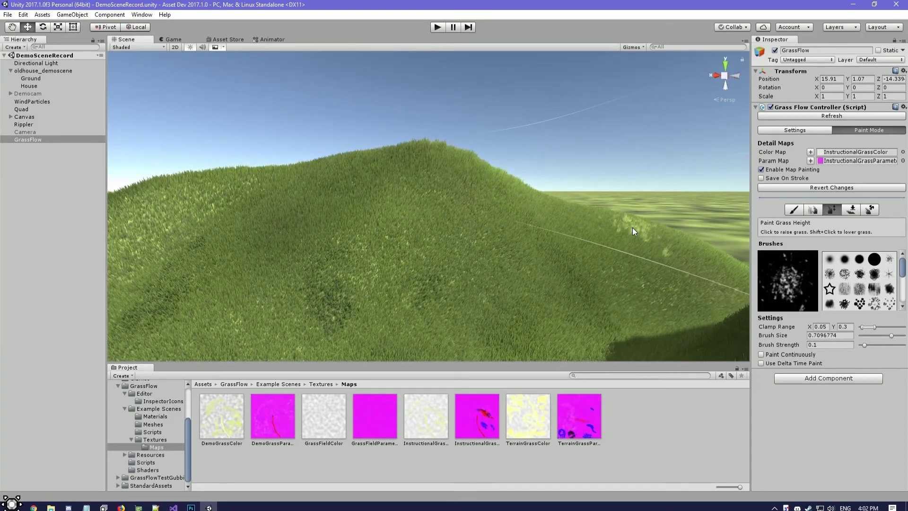
{"action": "right_click_drag", "start_coordinate": [571, 204], "coordinate": [601, 203]}
{"action": "left_click", "coordinate": [628, 254]}
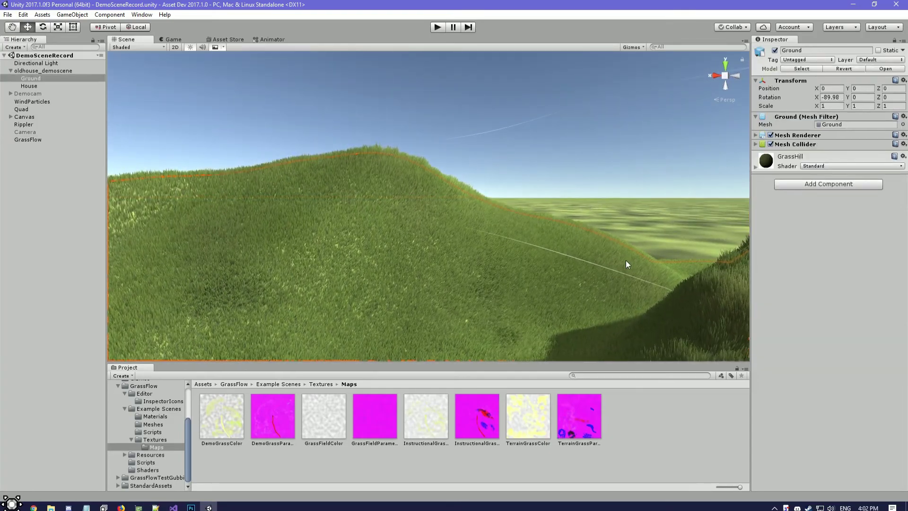
{"action": "left_click", "coordinate": [44, 140]}
{"action": "right_click_drag", "start_coordinate": [544, 156], "coordinate": [548, 187]}
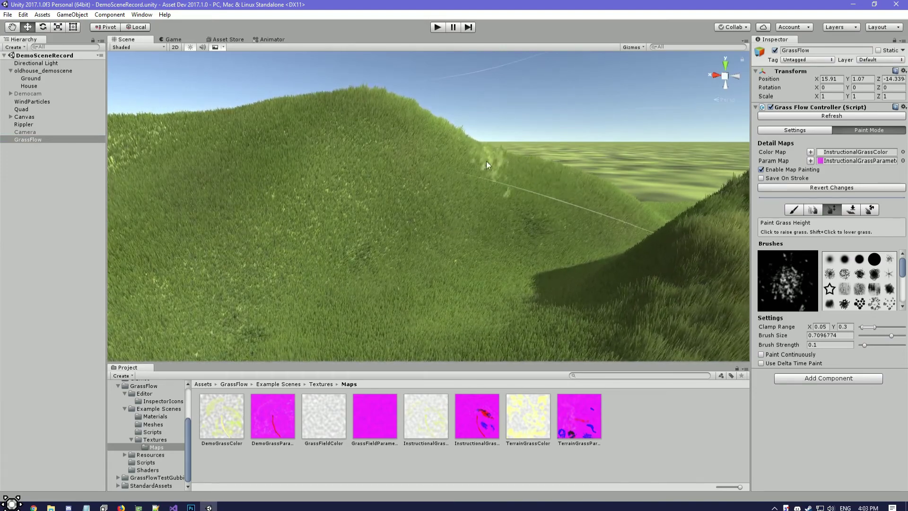
{"action": "right_click_drag", "start_coordinate": [519, 168], "coordinate": [533, 123]}
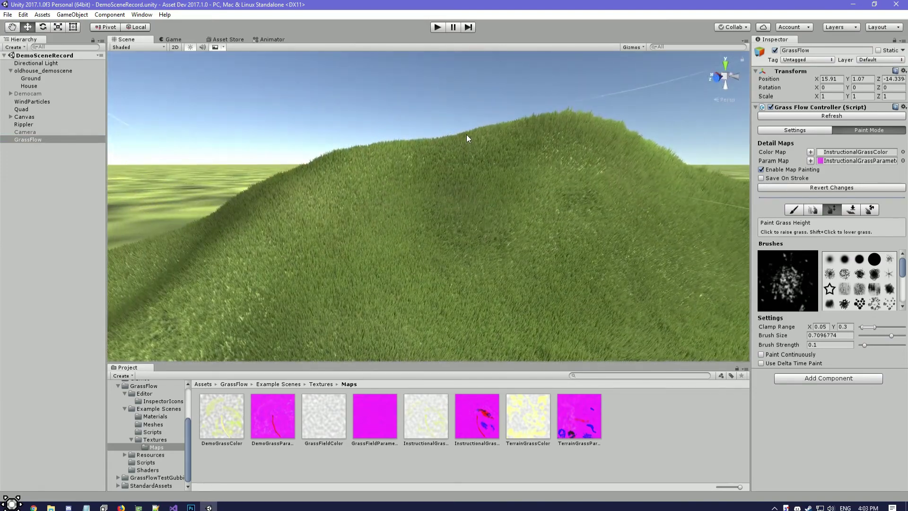
Raise the grass in spots along the opposite hill's skyline, reselecting GrassFlow whenever the selection is lost.
{"action": "left_click", "coordinate": [355, 160]}
{"action": "left_click", "coordinate": [36, 139]}
{"action": "left_click", "coordinate": [412, 105]}
{"action": "left_click", "coordinate": [35, 139]}
{"action": "right_click_drag", "start_coordinate": [362, 145], "coordinate": [394, 142]}
{"action": "left_click", "coordinate": [393, 143]}
{"action": "left_click", "coordinate": [76, 140]}
{"action": "right_click_drag", "start_coordinate": [447, 106], "coordinate": [323, 158]}
{"action": "left_click", "coordinate": [322, 158]}
{"action": "left_click", "coordinate": [91, 141]}
Paint grass height on the outer hill's shaded slope and continue with the brush size set to 1.
{"action": "right_click_drag", "start_coordinate": [369, 110], "coordinate": [498, 149]}
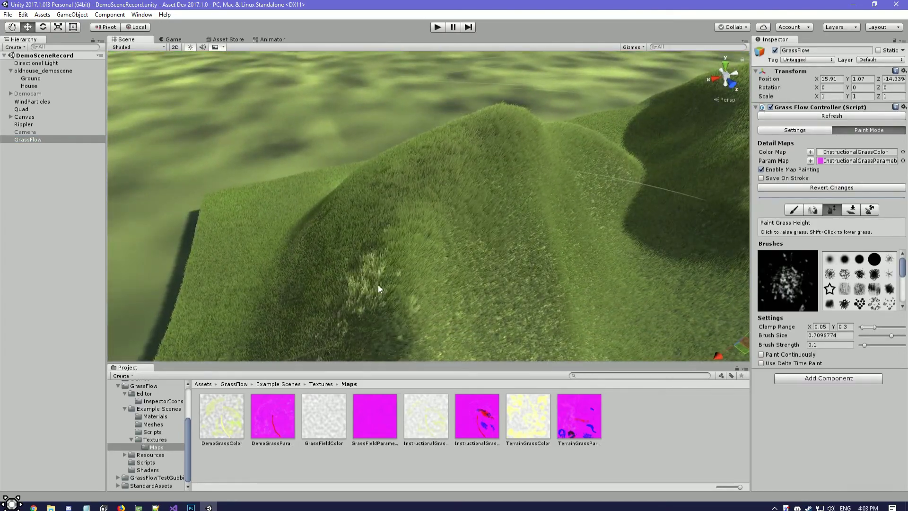
{"action": "left_click_drag", "start_coordinate": [468, 217], "coordinate": [416, 180], "text": "alt"}
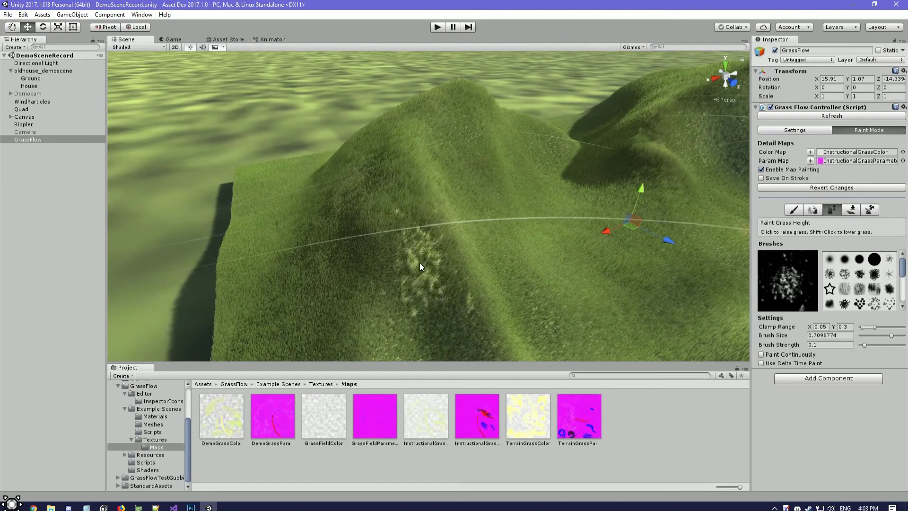
{"action": "left_click_drag", "start_coordinate": [515, 237], "coordinate": [379, 186], "text": "alt"}
{"action": "right_click_drag", "start_coordinate": [532, 244], "coordinate": [639, 220]}
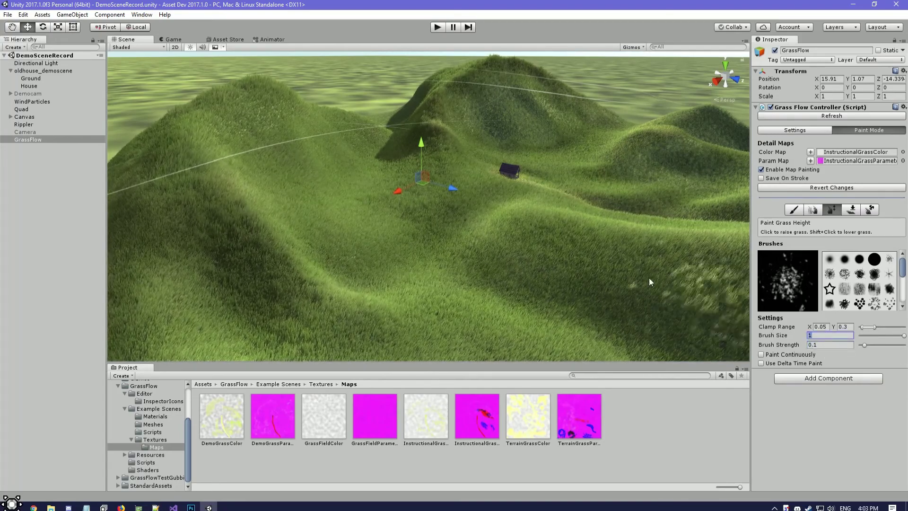
{"action": "left_click_drag", "start_coordinate": [371, 213], "coordinate": [372, 266], "text": "alt"}
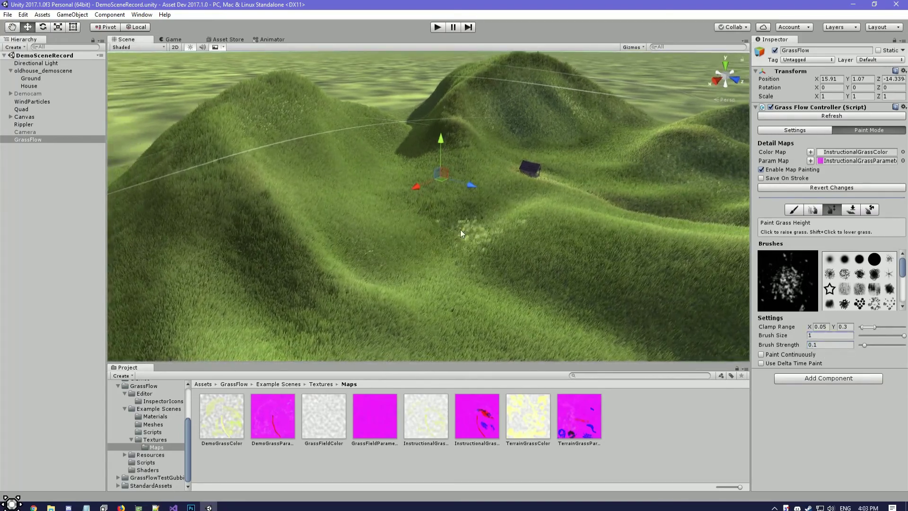
Set the brush size to 10 and paint broad grass height changes across the terrain, including a lowering stroke.
{"action": "left_click", "coordinate": [784, 335]}
{"action": "type", "text": "10"}
{"action": "mouse_move", "coordinate": [431, 231]}
{"action": "right_mouse_down"}
{"action": "mouse_move", "coordinate": [523, 225]}
{"action": "mouse_move", "coordinate": [473, 213]}
{"action": "right_mouse_up"}
{"action": "left_click", "coordinate": [452, 247]}
{"action": "left_click", "coordinate": [451, 247]}
{"action": "left_click", "coordinate": [451, 247]}
{"action": "right_click_drag", "start_coordinate": [554, 229], "coordinate": [556, 229]}
{"action": "mouse_move", "coordinate": [553, 234]}
{"action": "left_mouse_down", "text": "shift"}
{"action": "mouse_move", "coordinate": [515, 262]}
{"action": "mouse_move", "coordinate": [469, 274]}
{"action": "left_mouse_up", "text": "shift"}
Set the brush size to 2 and paint grass height along the long ridge at the terrain's edge.
{"action": "left_click", "coordinate": [831, 336]}
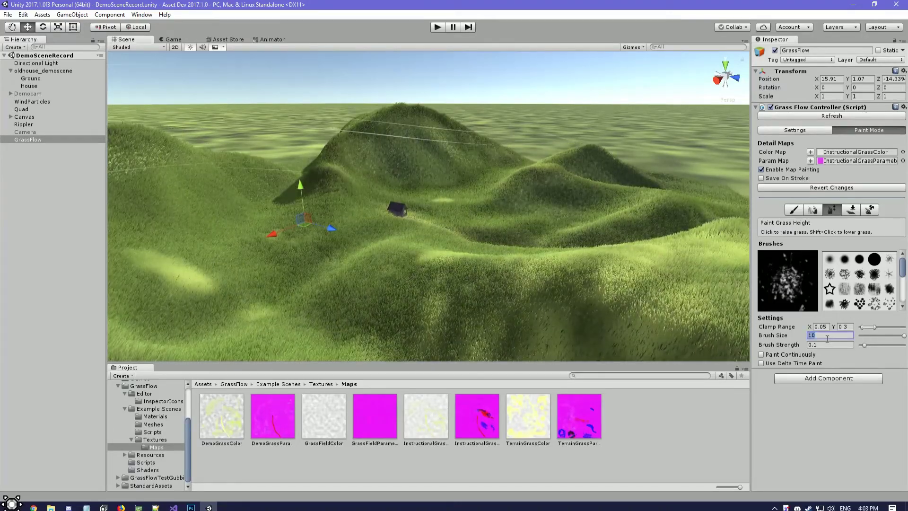
{"action": "type", "text": "1"}
{"action": "right_click_drag", "start_coordinate": [436, 213], "coordinate": [434, 237]}
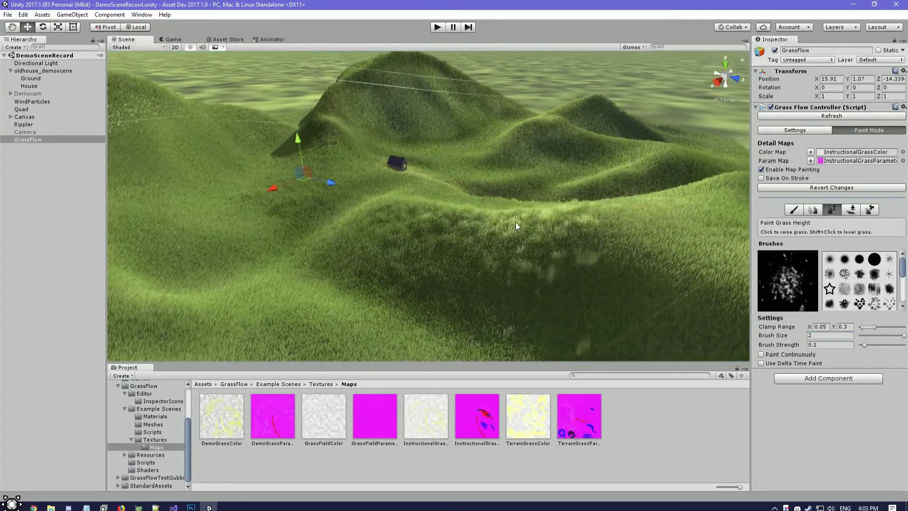
{"action": "right_click_drag", "start_coordinate": [620, 242], "coordinate": [516, 175]}
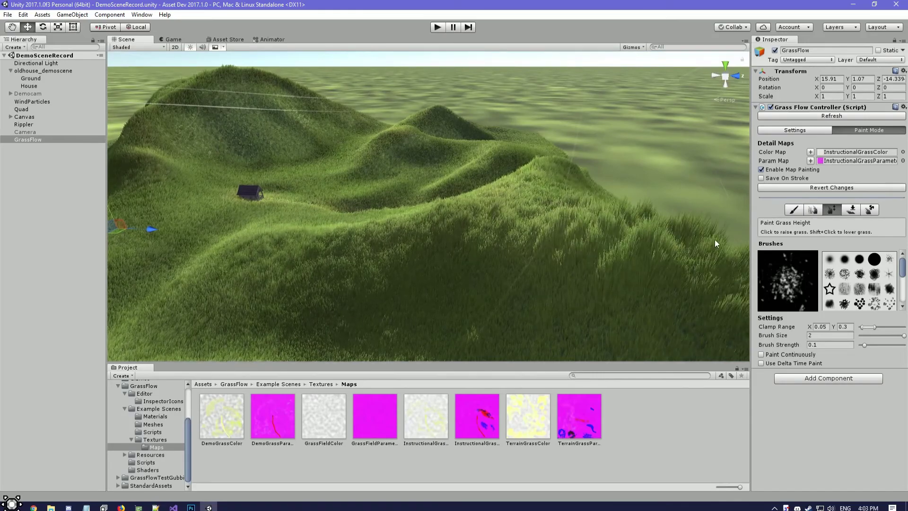
Set the brush strength to 0.05, test the height brush on the hills and reselect GrassFlow.
{"action": "right_click_drag", "start_coordinate": [582, 232], "coordinate": [502, 229]}
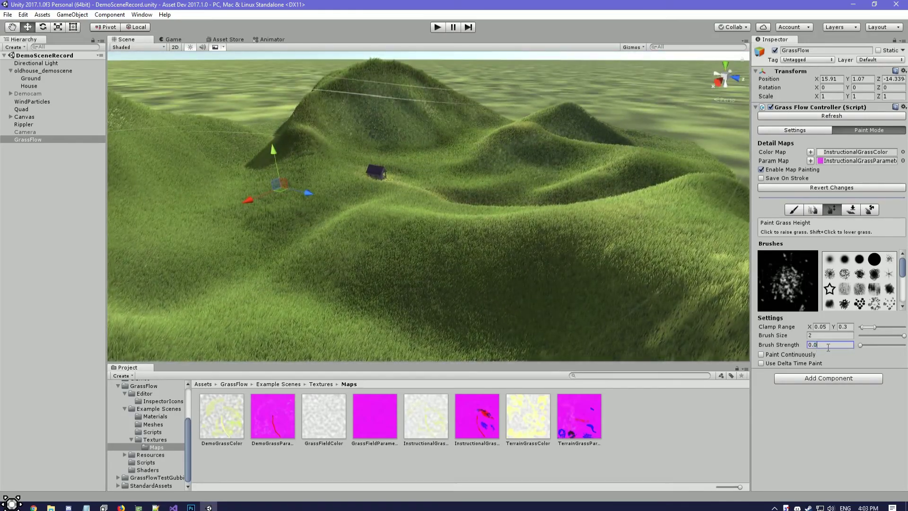
{"action": "right_click_drag", "start_coordinate": [479, 275], "coordinate": [651, 273]}
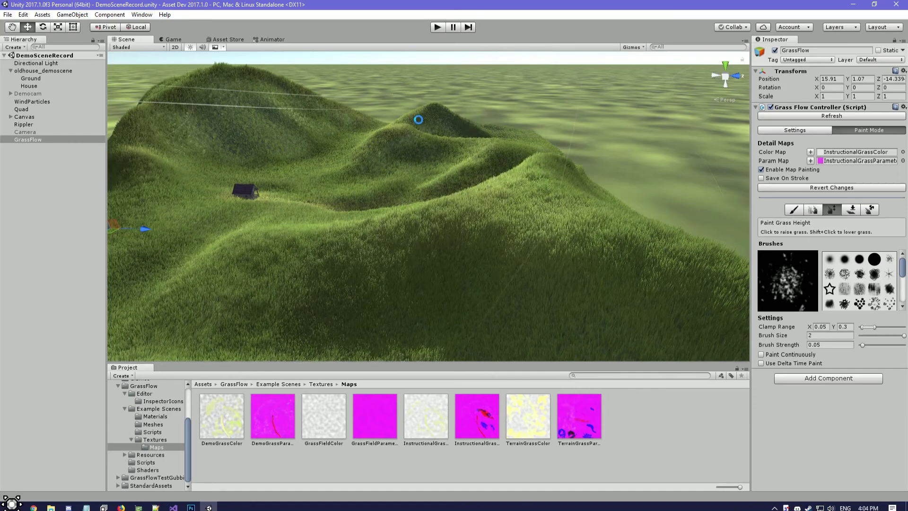
{"action": "left_click", "coordinate": [444, 157]}
{"action": "left_click", "coordinate": [65, 141]}
{"action": "mouse_move", "coordinate": [303, 118]}
{"action": "right_mouse_down"}
{"action": "mouse_move", "coordinate": [369, 133]}
{"action": "mouse_move", "coordinate": [365, 166]}
{"action": "mouse_move", "coordinate": [359, 154]}
{"action": "right_mouse_up"}
{"action": "key", "text": "w"}
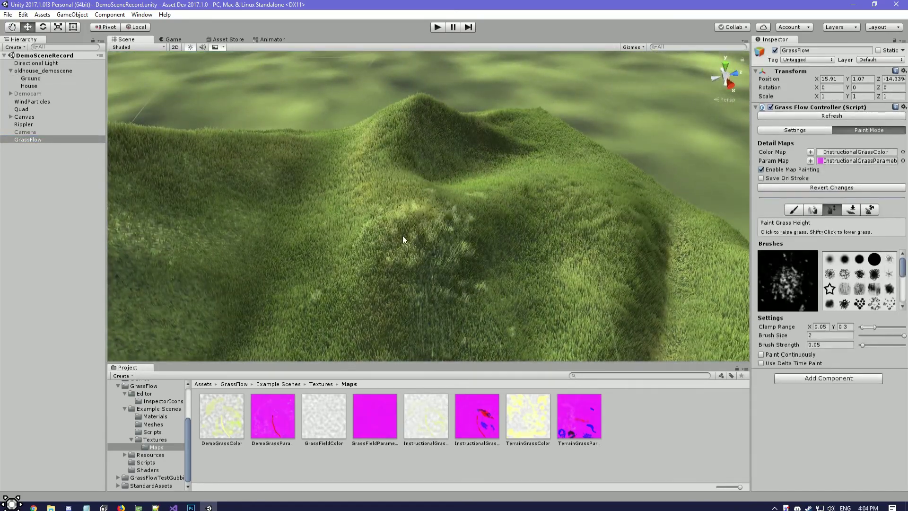
{"action": "mouse_move", "coordinate": [348, 220]}
{"action": "right_mouse_down"}
{"action": "mouse_move", "coordinate": [415, 174]}
{"action": "mouse_move", "coordinate": [472, 177]}
{"action": "mouse_move", "coordinate": [405, 195]}
{"action": "right_mouse_up"}
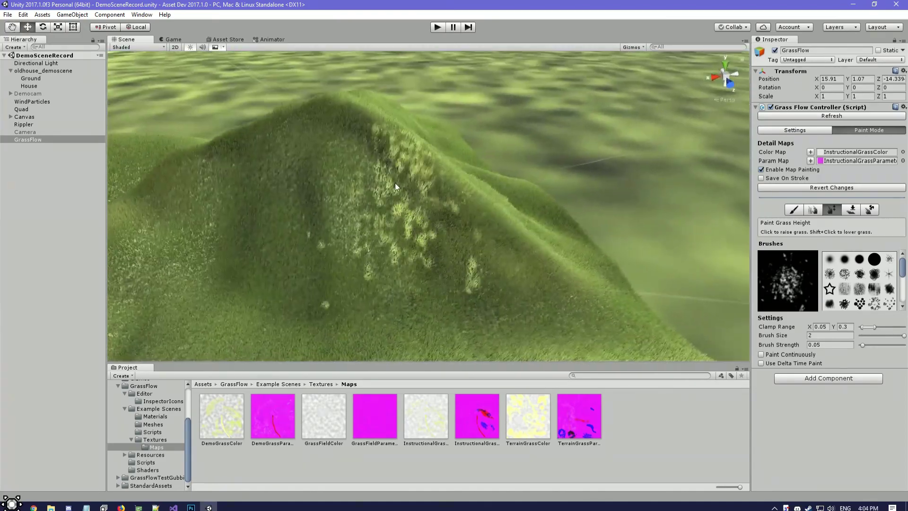
Clear the selection and examine the grass around the house up close.
{"action": "mouse_move", "coordinate": [563, 268]}
{"action": "right_mouse_down"}
{"action": "mouse_move", "coordinate": [532, 254]}
{"action": "mouse_move", "coordinate": [585, 191]}
{"action": "mouse_move", "coordinate": [559, 166]}
{"action": "mouse_move", "coordinate": [485, 167]}
{"action": "mouse_move", "coordinate": [544, 136]}
{"action": "mouse_move", "coordinate": [382, 127]}
{"action": "mouse_move", "coordinate": [523, 144]}
{"action": "mouse_move", "coordinate": [388, 171]}
{"action": "mouse_move", "coordinate": [278, 81]}
{"action": "mouse_move", "coordinate": [342, 163]}
{"action": "mouse_move", "coordinate": [527, 158]}
{"action": "mouse_move", "coordinate": [468, 167]}
{"action": "mouse_move", "coordinate": [463, 156]}
{"action": "right_mouse_up"}
{"action": "middle_click_drag", "start_coordinate": [462, 156], "coordinate": [453, 140]}
{"action": "right_click_drag", "start_coordinate": [453, 140], "coordinate": [35, 211]}
{"action": "left_click", "coordinate": [35, 212]}
{"action": "right_click_drag", "start_coordinate": [303, 154], "coordinate": [478, 156]}
{"action": "right_click_drag", "start_coordinate": [361, 179], "coordinate": [254, 219]}
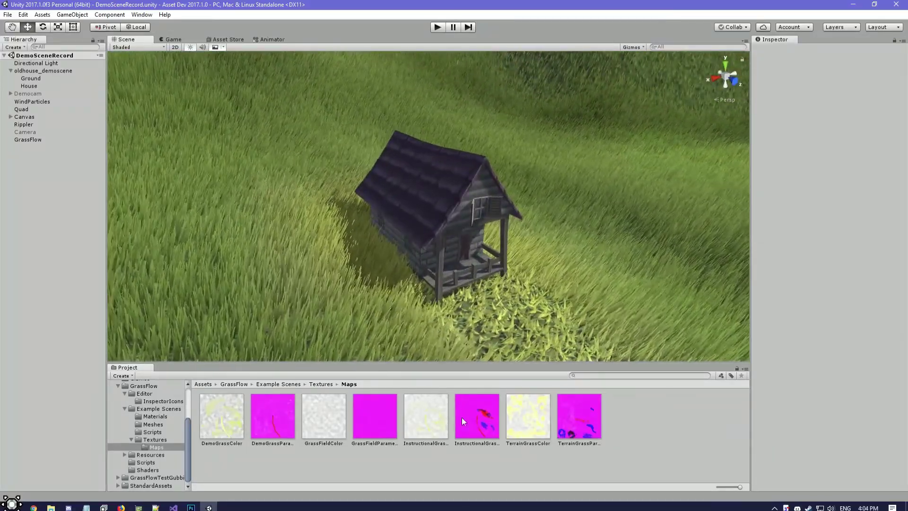
Inspect the import settings of the InstructionalGrassColor texture, then reselect GrassFlow.
{"action": "left_click", "coordinate": [418, 420]}
{"action": "left_click", "coordinate": [391, 428]}
{"action": "left_click", "coordinate": [419, 429]}
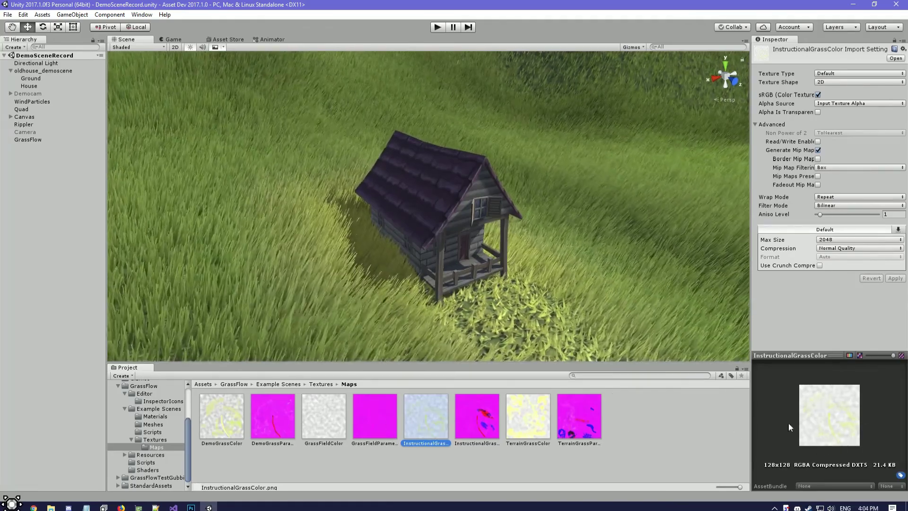
{"action": "right_click", "coordinate": [379, 423]}
{"action": "left_click", "coordinate": [417, 367]}
{"action": "left_click", "coordinate": [406, 416]}
{"action": "left_click", "coordinate": [388, 419]}
{"action": "right_click_drag", "start_coordinate": [474, 203], "coordinate": [451, 224]}
{"action": "left_click", "coordinate": [29, 139]}
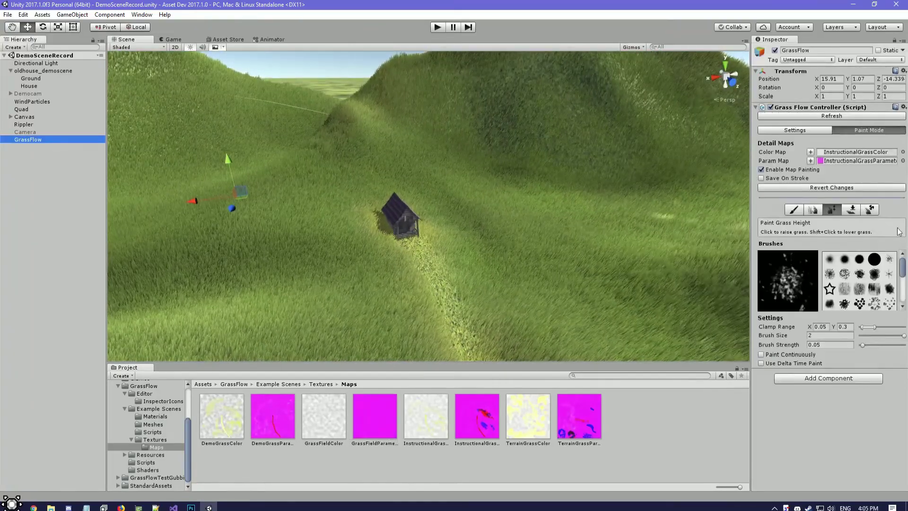
Enable Paint Continuously and try raising the grass in the valley beside the house.
{"action": "middle_click_drag", "start_coordinate": [515, 239], "coordinate": [493, 219]}
{"action": "scroll", "coordinate": [493, 220], "scroll_direction": "up", "scroll_amount": 3}
{"action": "left_click", "coordinate": [776, 356]}
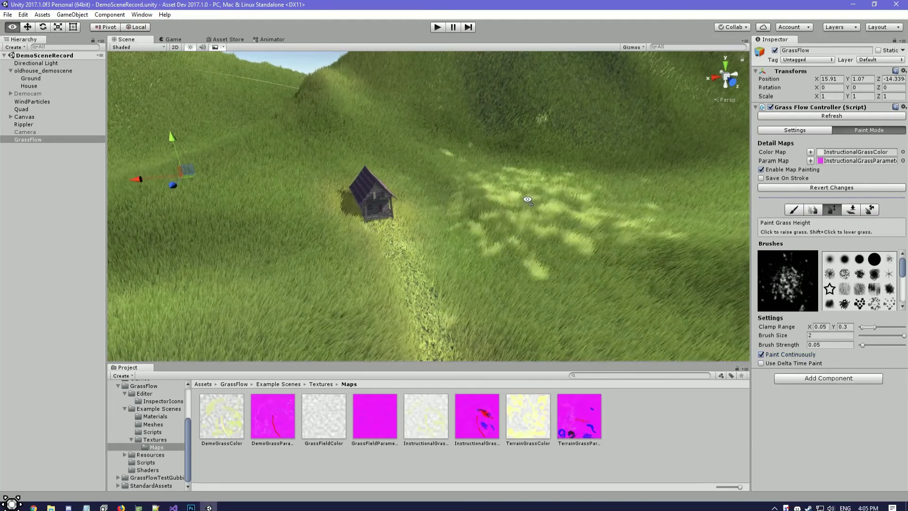
{"action": "right_click_drag", "start_coordinate": [531, 197], "coordinate": [541, 186]}
{"action": "left_click", "coordinate": [541, 186]}
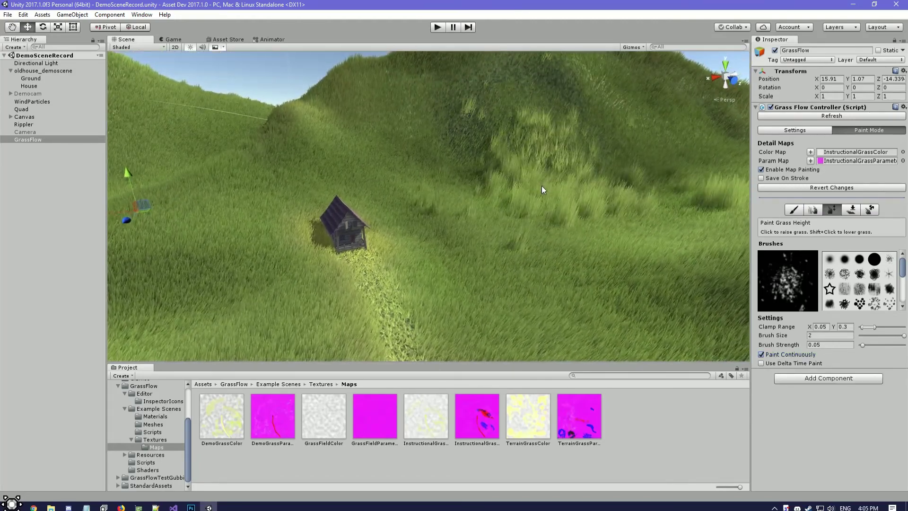
{"action": "right_click_drag", "start_coordinate": [618, 323], "coordinate": [646, 293]}
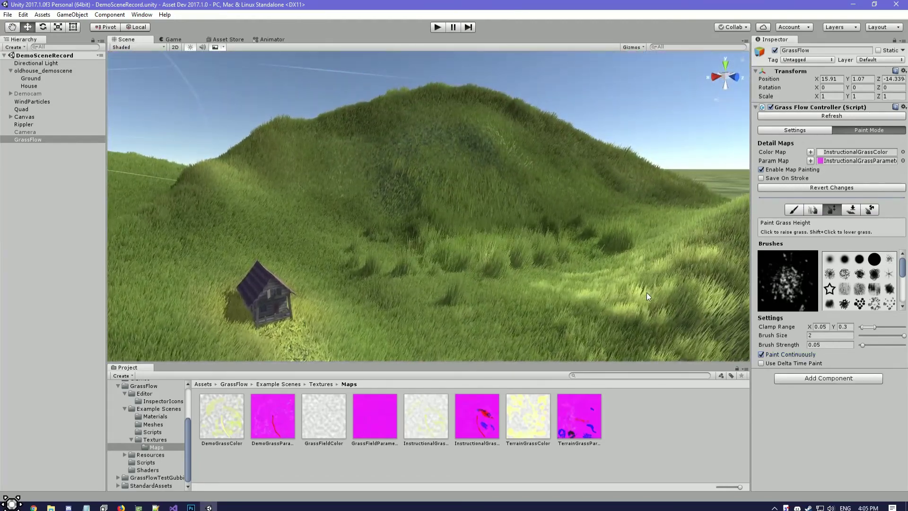
{"action": "mouse_move", "coordinate": [513, 242]}
{"action": "left_mouse_down", "text": "alt"}
{"action": "mouse_move", "coordinate": [604, 241]}
{"action": "mouse_move", "coordinate": [476, 252]}
{"action": "mouse_move", "coordinate": [519, 252]}
{"action": "left_mouse_up", "text": "alt"}
{"action": "mouse_move", "coordinate": [519, 252]}
{"action": "right_mouse_down"}
{"action": "mouse_move", "coordinate": [496, 253]}
{"action": "mouse_move", "coordinate": [456, 229]}
{"action": "mouse_move", "coordinate": [365, 235]}
{"action": "mouse_move", "coordinate": [505, 244]}
{"action": "right_mouse_up"}
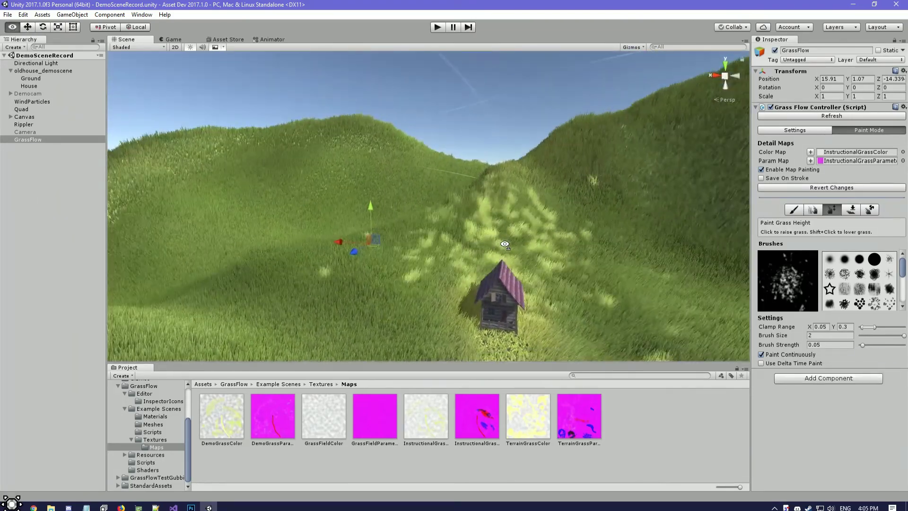
Turn off Paint Continuously, set the brush strength to 1 and paint grass height across the slope beside the house path.
{"action": "mouse_move", "coordinate": [504, 244]}
{"action": "right_mouse_down"}
{"action": "mouse_move", "coordinate": [582, 243]}
{"action": "mouse_move", "coordinate": [365, 251]}
{"action": "mouse_move", "coordinate": [369, 238]}
{"action": "mouse_move", "coordinate": [454, 252]}
{"action": "mouse_move", "coordinate": [510, 246]}
{"action": "right_mouse_up"}
{"action": "key", "text": "s"}
{"action": "key", "text": "s"}
{"action": "left_click", "coordinate": [810, 363]}
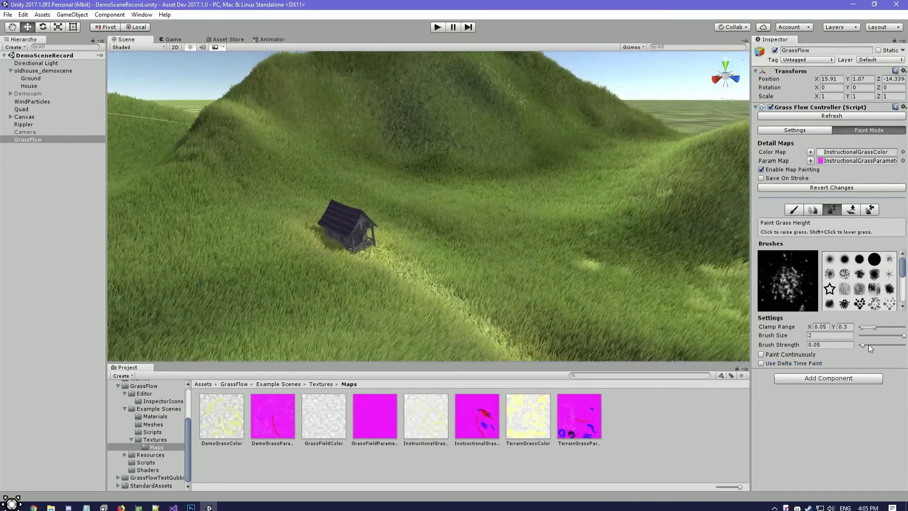
{"action": "right_click_drag", "start_coordinate": [532, 216], "coordinate": [572, 209]}
{"action": "left_click_drag", "start_coordinate": [498, 211], "coordinate": [584, 257]}
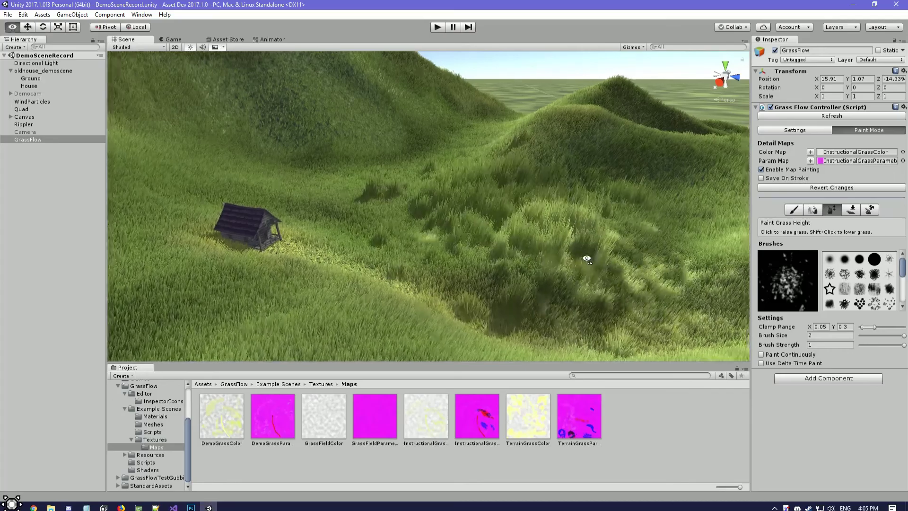
{"action": "right_click_drag", "start_coordinate": [583, 258], "coordinate": [598, 257]}
{"action": "scroll", "coordinate": [548, 249], "scroll_direction": "down", "scroll_amount": 5}
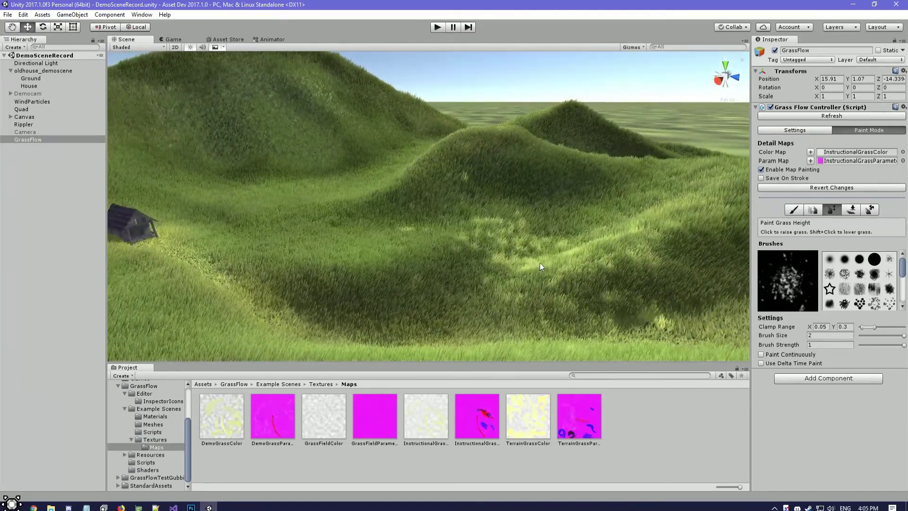
Enable Use Delta Time Paint, make a test height stroke near the house and undo it.
{"action": "left_click", "coordinate": [764, 363]}
{"action": "left_click", "coordinate": [377, 244]}
{"action": "key", "text": "ctrl+z"}
{"action": "left_click_drag", "start_coordinate": [544, 228], "coordinate": [459, 211], "text": "alt"}
{"action": "right_click_drag", "start_coordinate": [459, 211], "coordinate": [423, 216]}
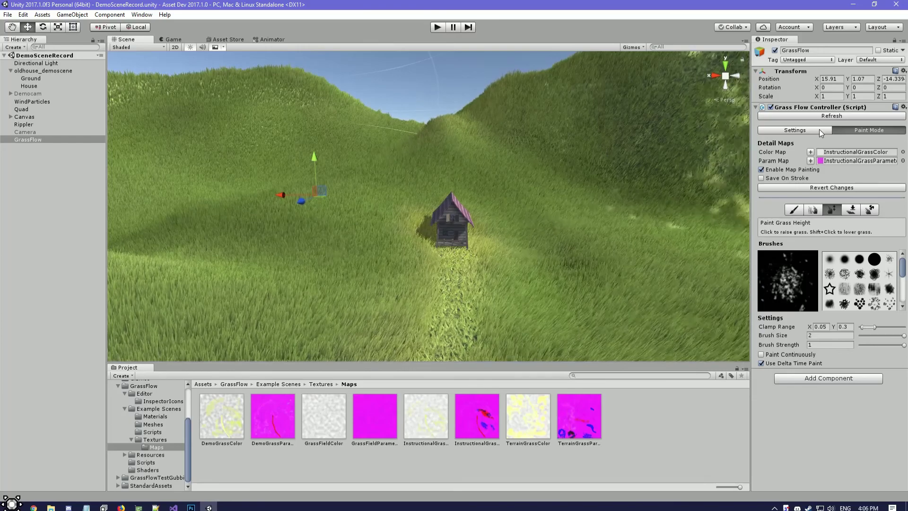
Show the Grass Flow Controller's settings and review its render, LOD, detail map and material properties.
{"action": "left_click", "coordinate": [816, 131]}
{"action": "scroll", "coordinate": [824, 190], "scroll_direction": "down", "scroll_amount": 3}
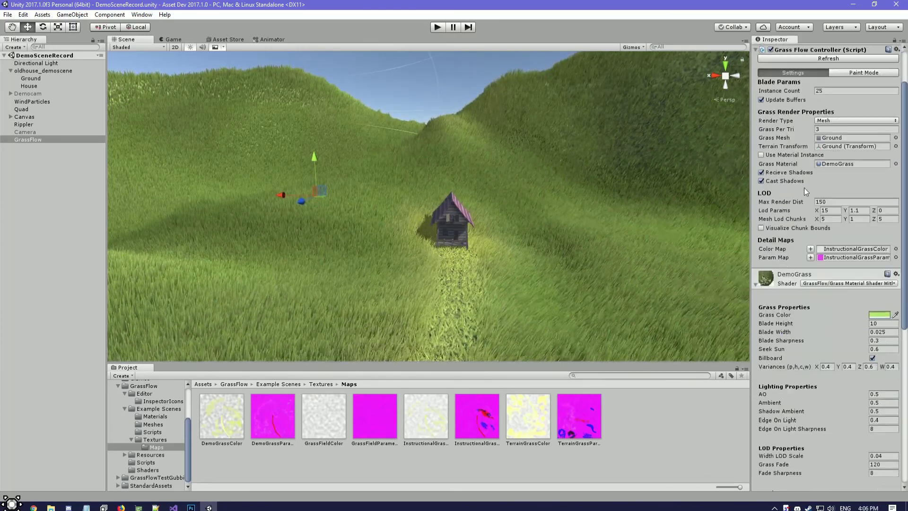
{"action": "scroll", "coordinate": [787, 243], "scroll_direction": "up", "scroll_amount": 3}
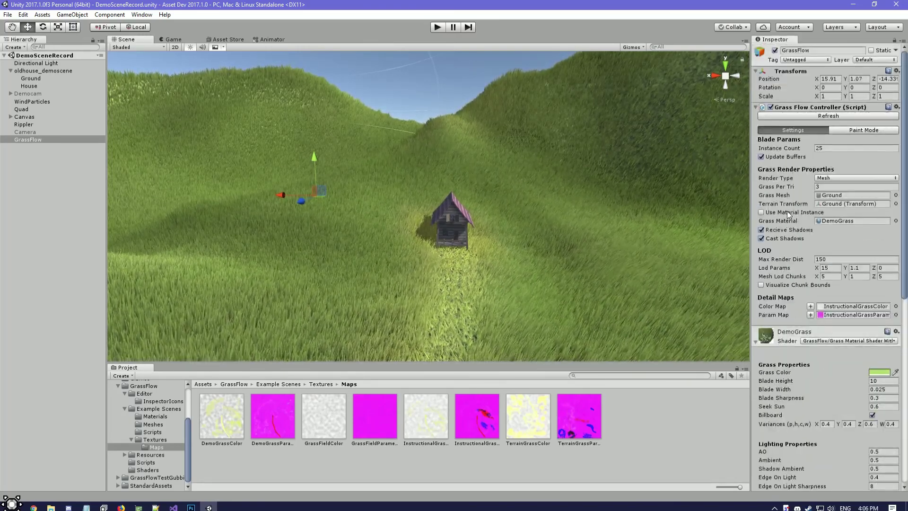
Examine the finished grass around the house and hills from several angles and distances.
{"action": "key", "text": "w"}
{"action": "right_click_drag", "start_coordinate": [591, 190], "coordinate": [502, 196]}
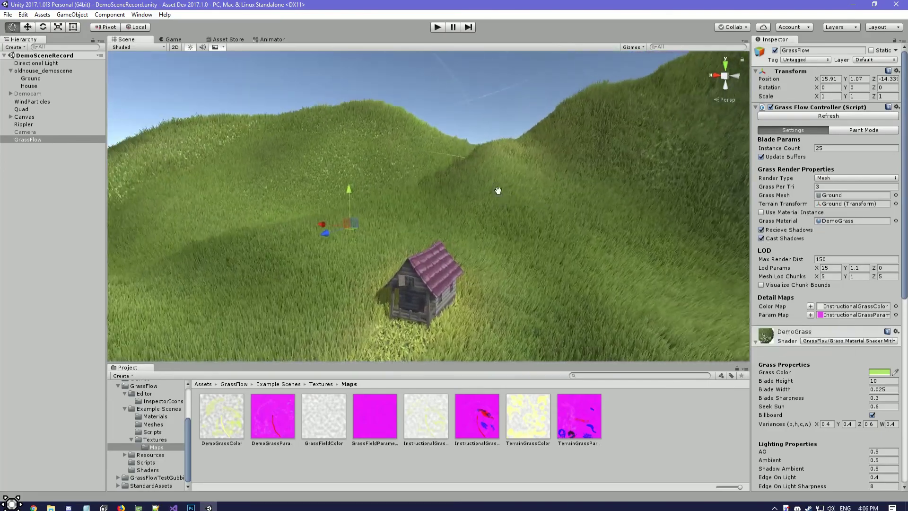
{"action": "middle_click_drag", "start_coordinate": [502, 201], "coordinate": [480, 172]}
{"action": "scroll", "coordinate": [788, 324], "scroll_direction": "down", "scroll_amount": 6}
{"action": "scroll", "coordinate": [793, 317], "scroll_direction": "up", "scroll_amount": 6}
{"action": "middle_click_drag", "start_coordinate": [639, 213], "coordinate": [588, 160]}
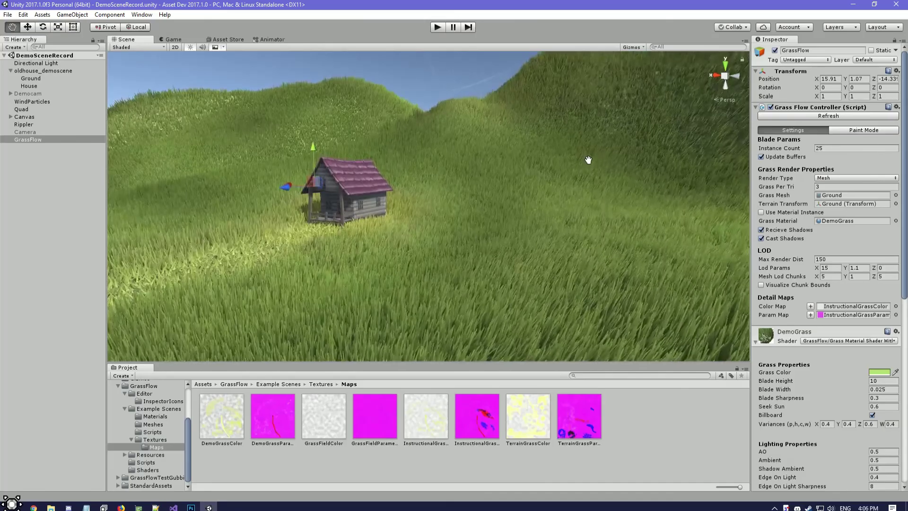
{"action": "right_click_drag", "start_coordinate": [588, 160], "coordinate": [461, 156]}
{"action": "middle_click_drag", "start_coordinate": [589, 160], "coordinate": [489, 166]}
{"action": "mouse_move", "coordinate": [528, 161]}
{"action": "right_mouse_down"}
{"action": "mouse_move", "coordinate": [487, 184]}
{"action": "mouse_move", "coordinate": [586, 178]}
{"action": "mouse_move", "coordinate": [669, 204]}
{"action": "mouse_move", "coordinate": [576, 189]}
{"action": "mouse_move", "coordinate": [632, 174]}
{"action": "mouse_move", "coordinate": [450, 152]}
{"action": "mouse_move", "coordinate": [349, 160]}
{"action": "mouse_move", "coordinate": [508, 169]}
{"action": "mouse_move", "coordinate": [469, 162]}
{"action": "mouse_move", "coordinate": [526, 161]}
{"action": "right_mouse_up"}
Switch to the Game view, set the Camera's field of view to 77 and play the scene through Democam.
{"action": "left_click", "coordinate": [173, 39]}
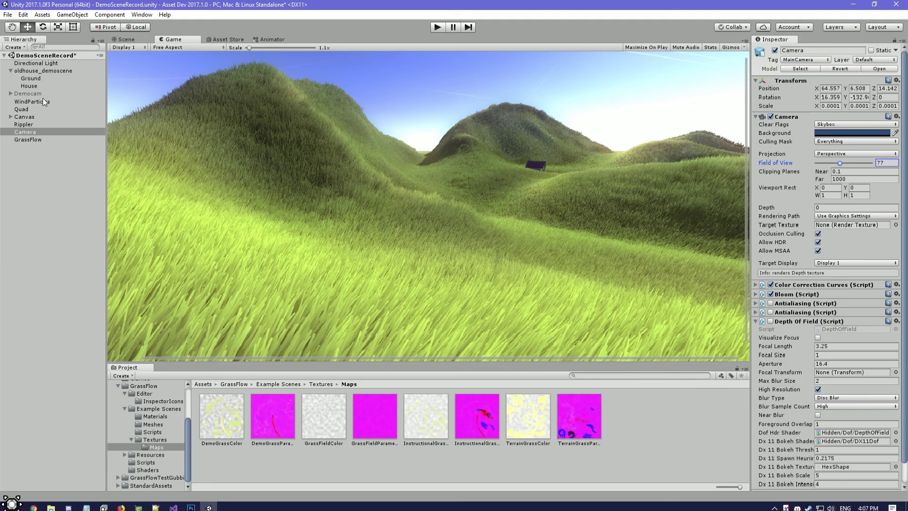
{"action": "key", "text": "ctrl+p"}
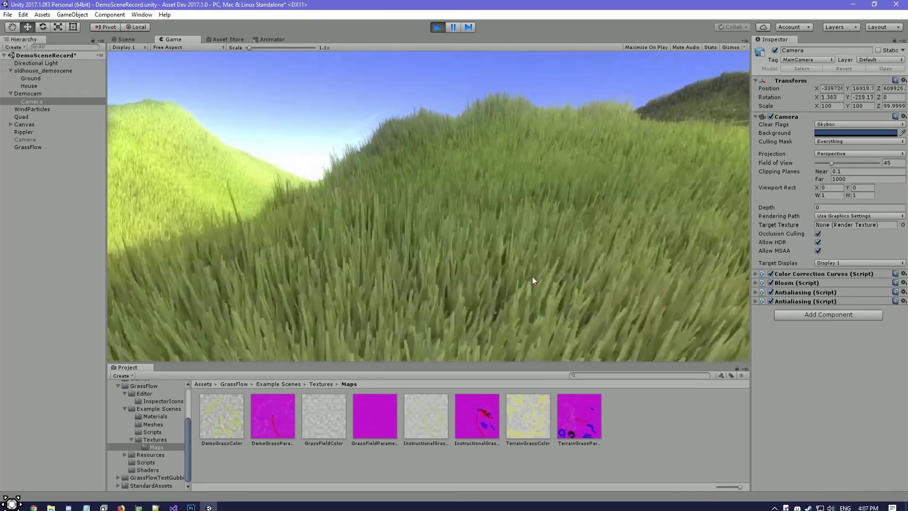